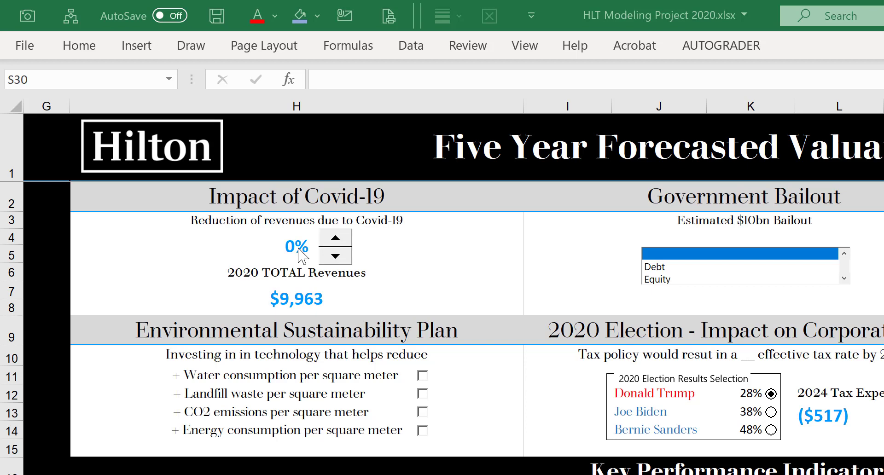
Step: Raise the Covid-19 revenue reduction in 10% increments to 30% and return it to 0%
click(340, 237)
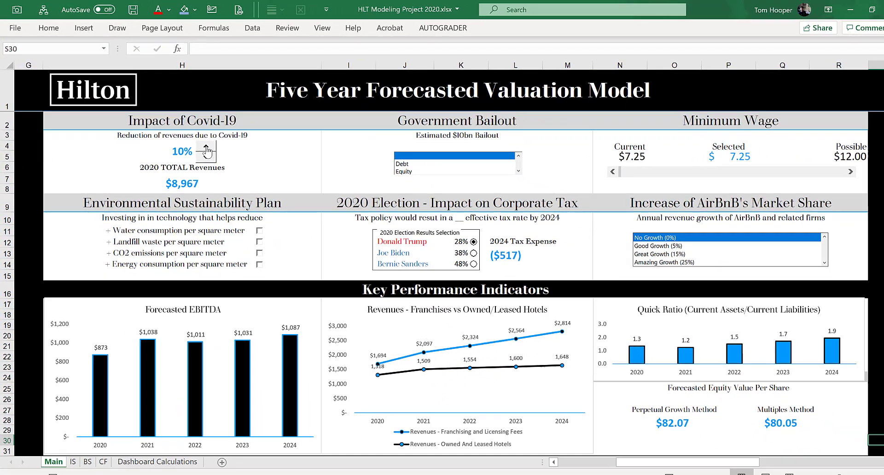
click(270, 192)
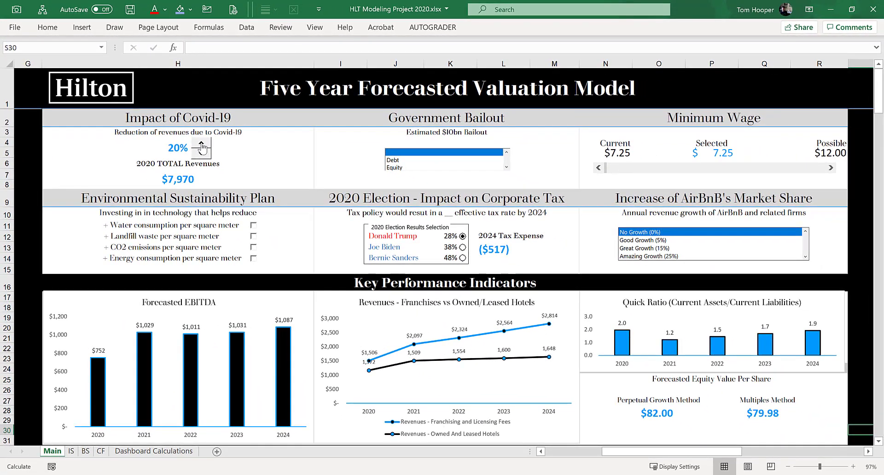
click(201, 144)
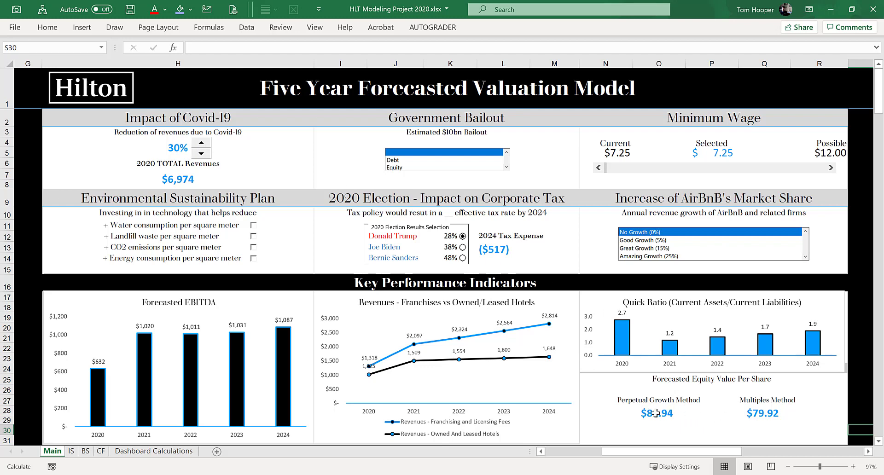
click(201, 155)
click(202, 155)
click(201, 155)
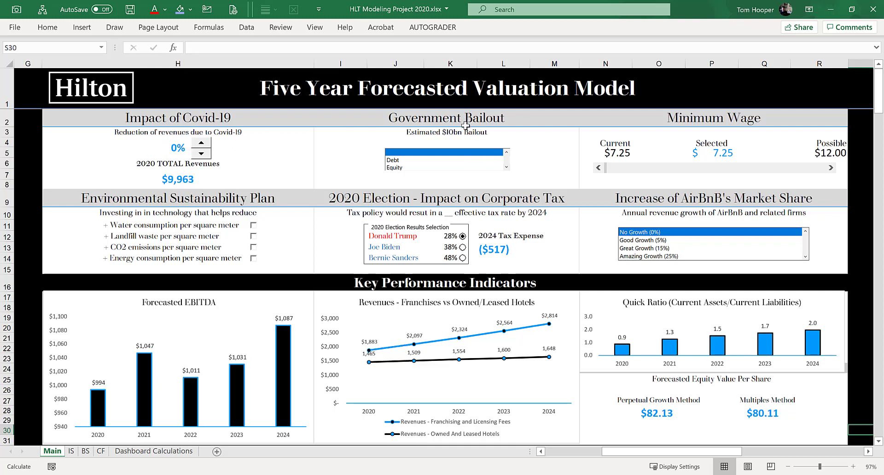
Step: Try the Debt bailout before selecting Equity, and set the selected minimum wage to $9.00 after testing other wage levels
click(465, 162)
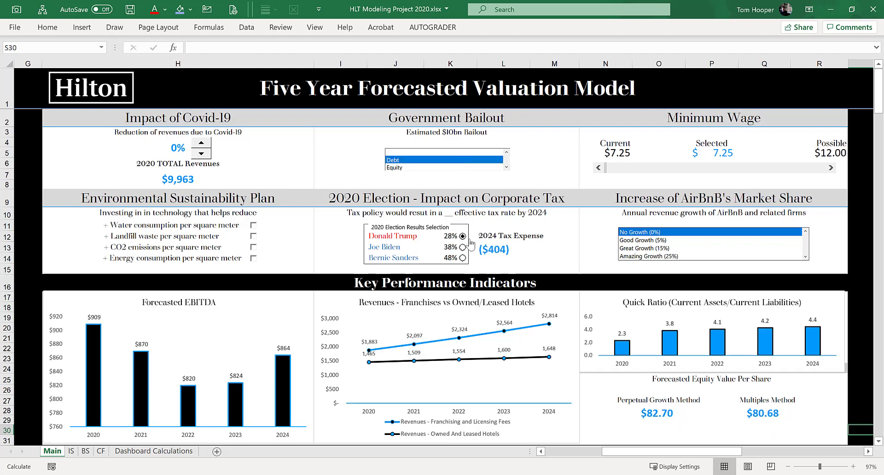
click(439, 169)
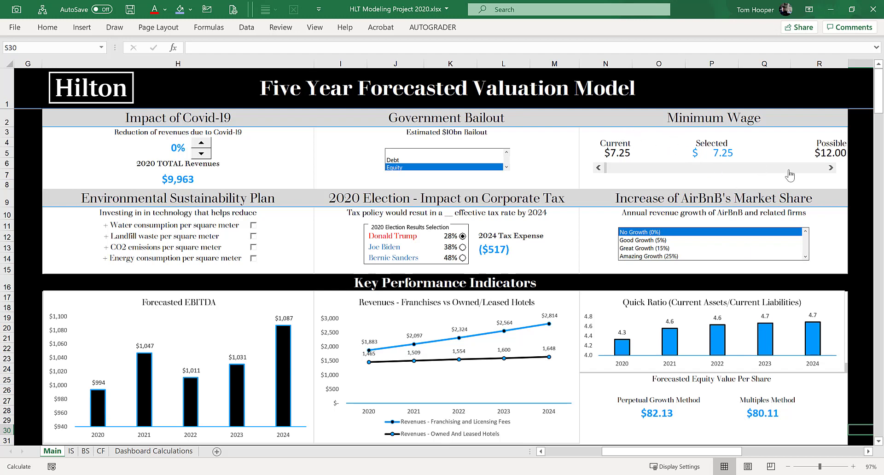
click(832, 168)
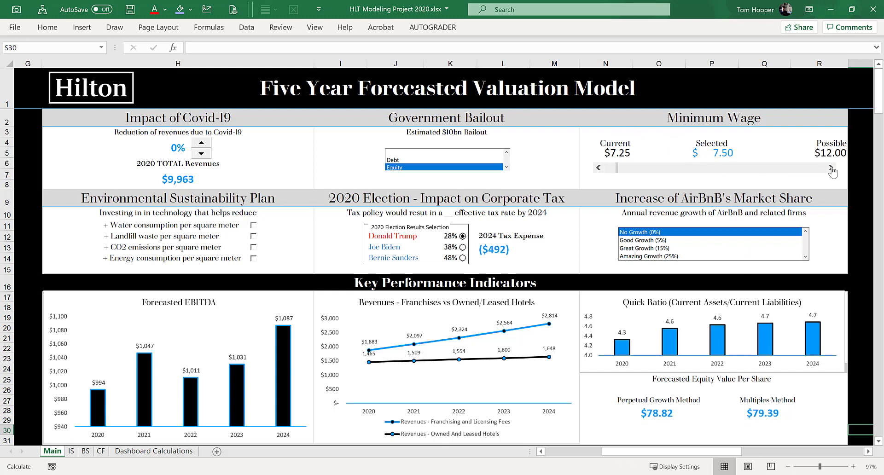
click(832, 168)
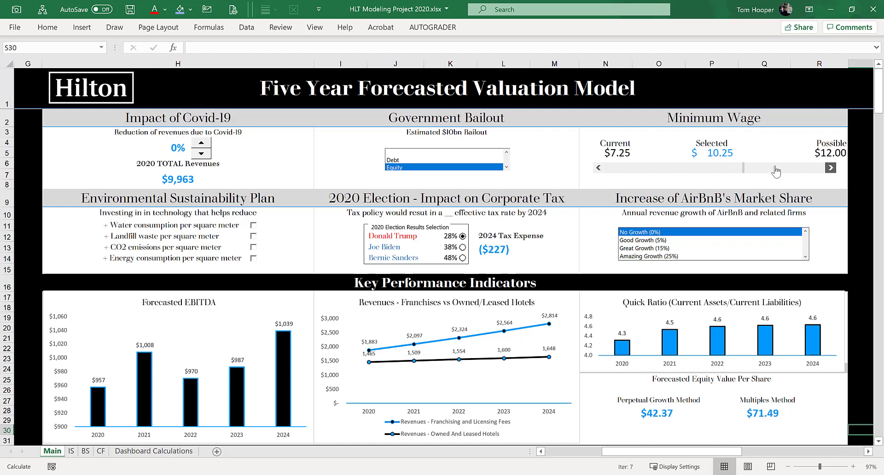
click(686, 171)
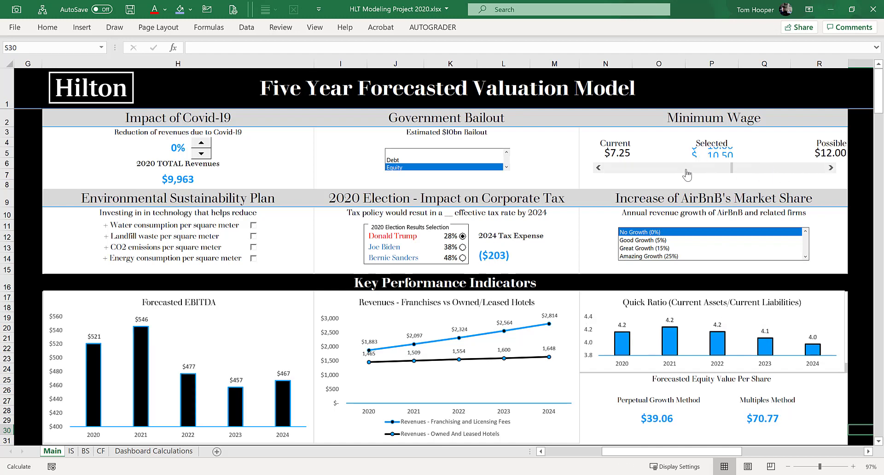
click(676, 173)
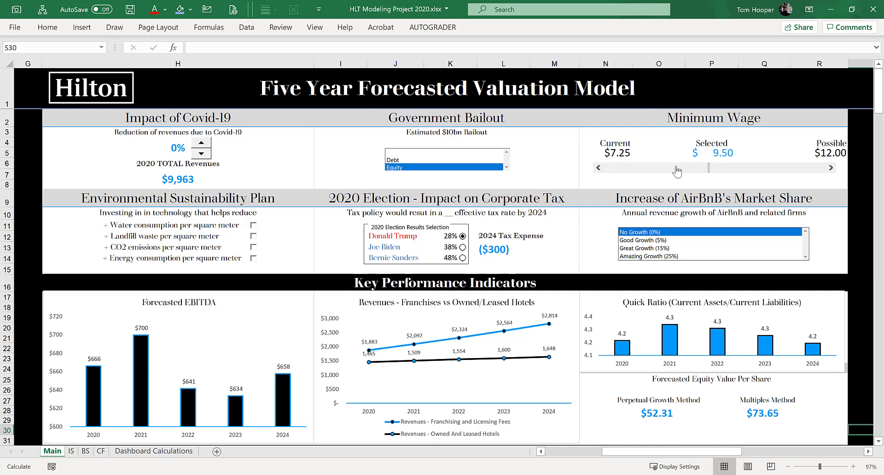
click(677, 172)
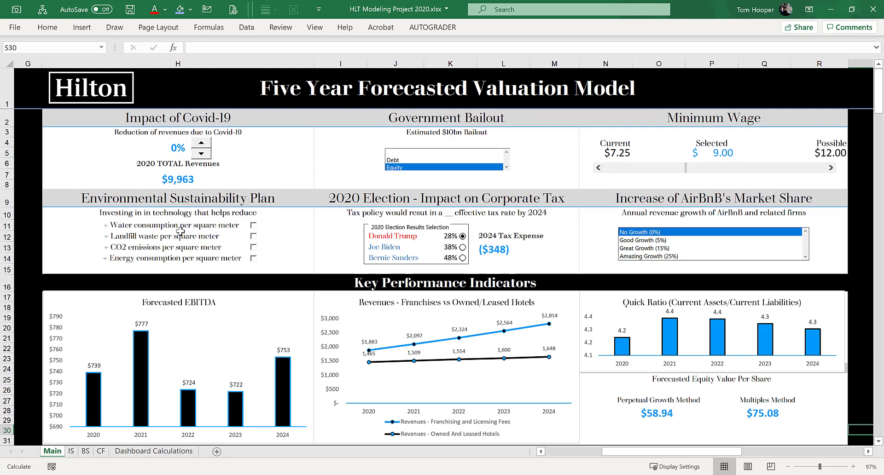
Step: Enable the water consumption and CO2 emissions investments in the Environmental Sustainability Plan
click(254, 225)
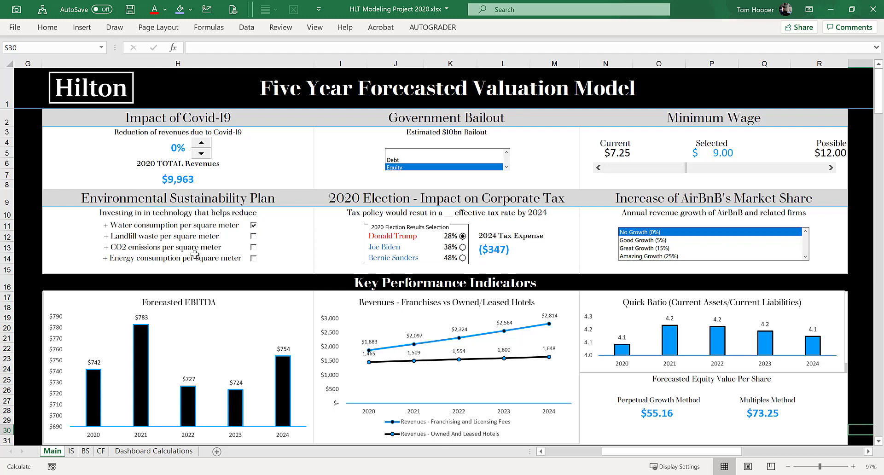
click(254, 249)
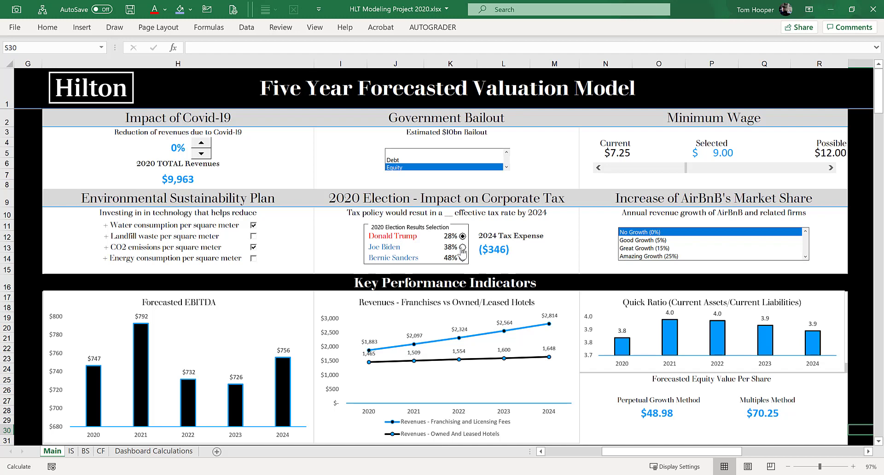
Step: Try Joe Biden and Good Growth (5%), settling on Bernie Sanders (48%) as election result and Great Growth (15%) for AirBnB
click(463, 248)
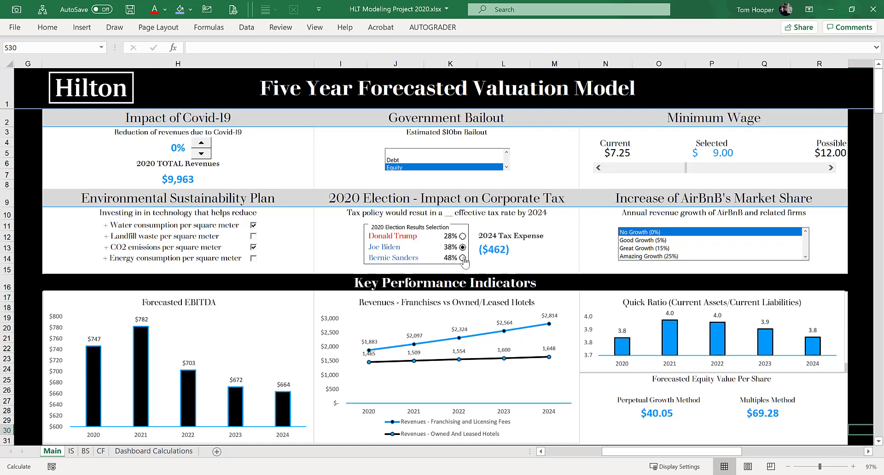
click(462, 258)
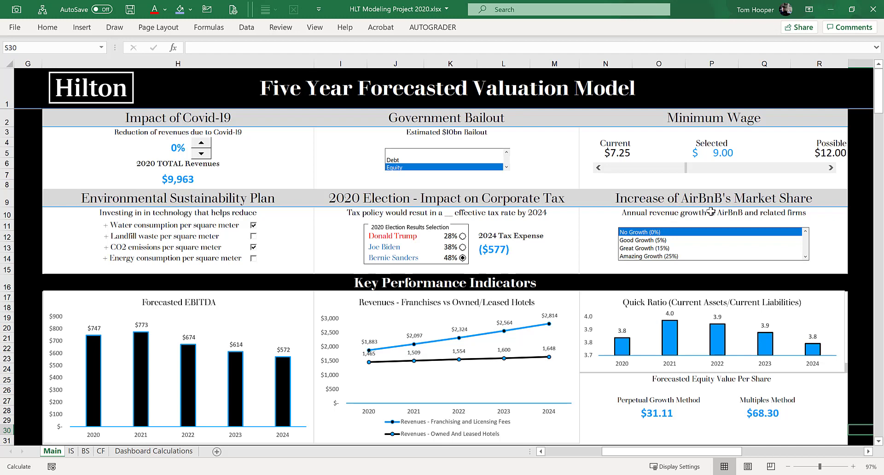
click(679, 241)
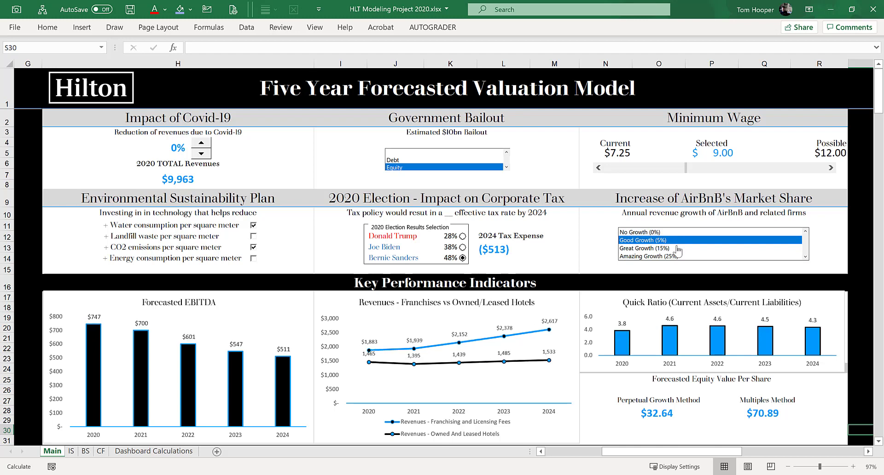
click(677, 249)
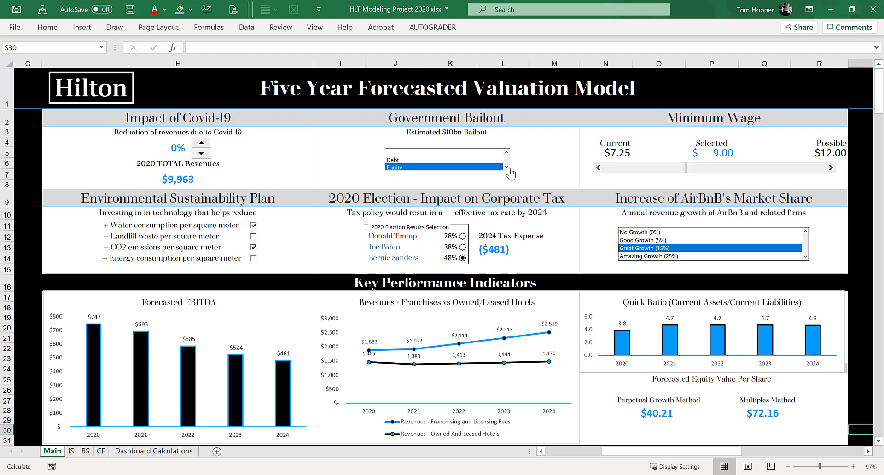
Step: Create a new blank workbook and fill cells A1:S30 with the third grey shade under white in the theme colors
key(ctrl+n)
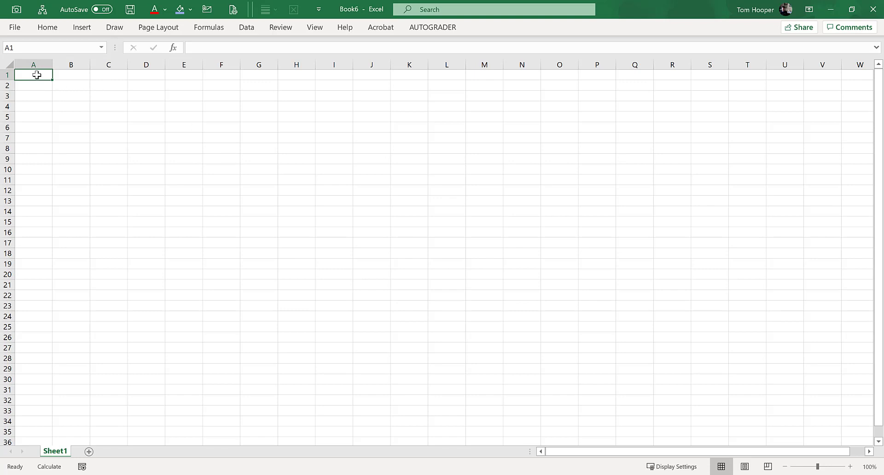
drag(41, 74, 710, 377)
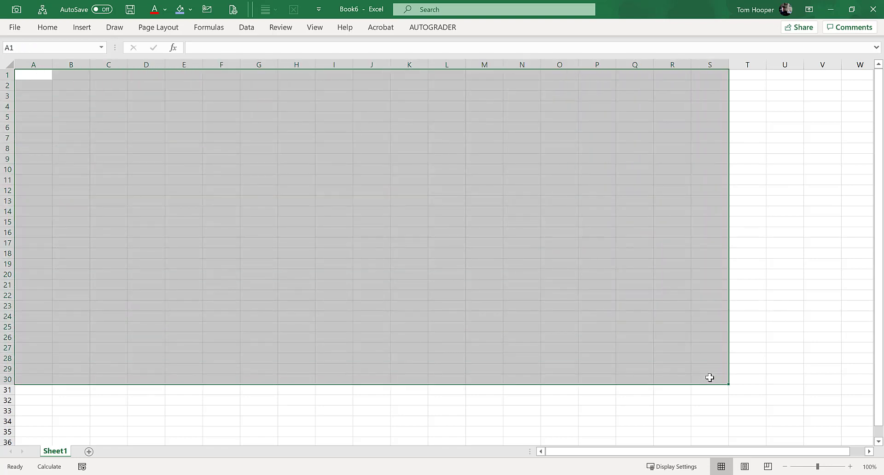
key(alt)
key(h)
key(h)
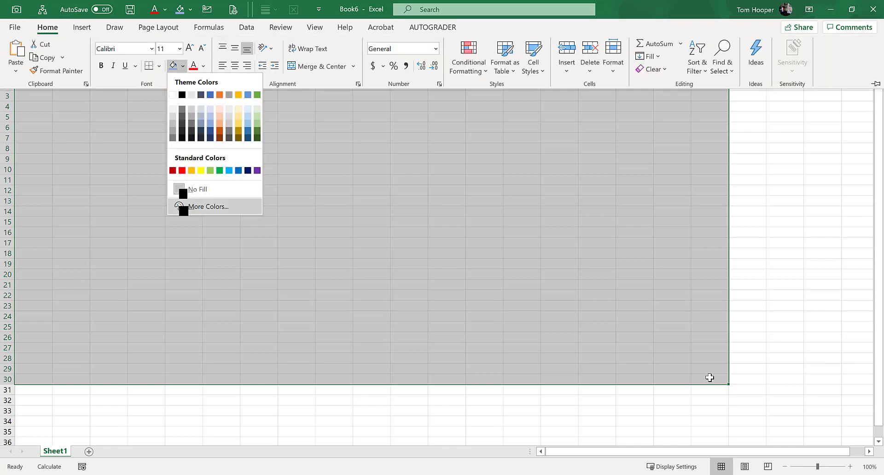
key(Up)
key(Up)
key(Left)
key(Left)
key(Left)
key(Left)
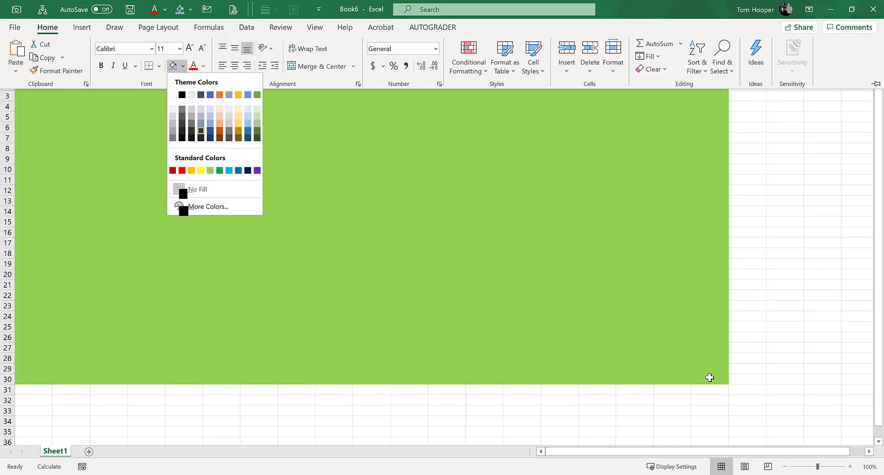
key(Down)
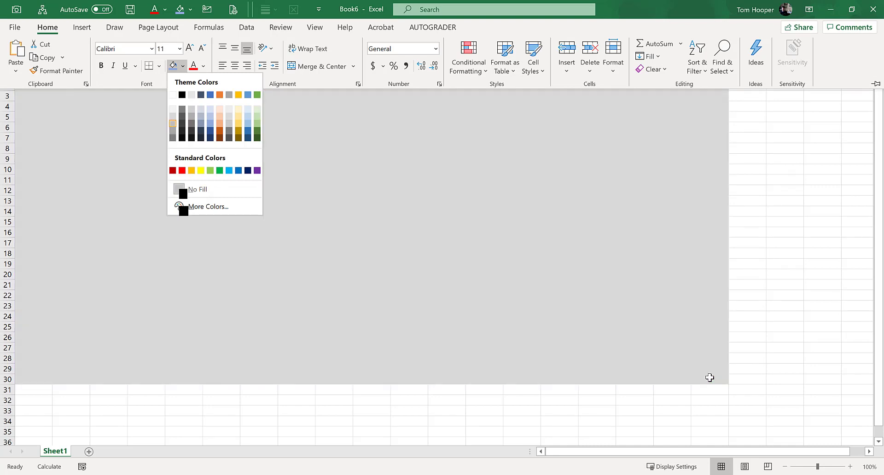
key(Return)
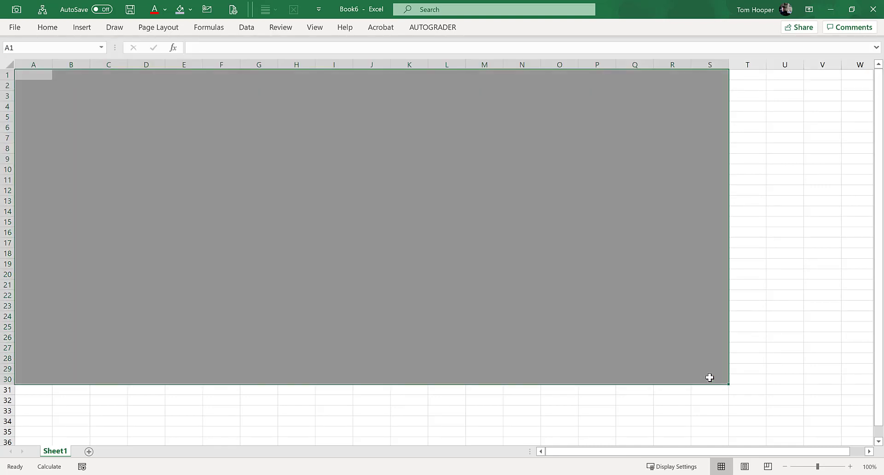
Step: Fill the inner range B2:R29 with the third light blue shade under the blue theme color, leaving a grey frame around it
key(Right)
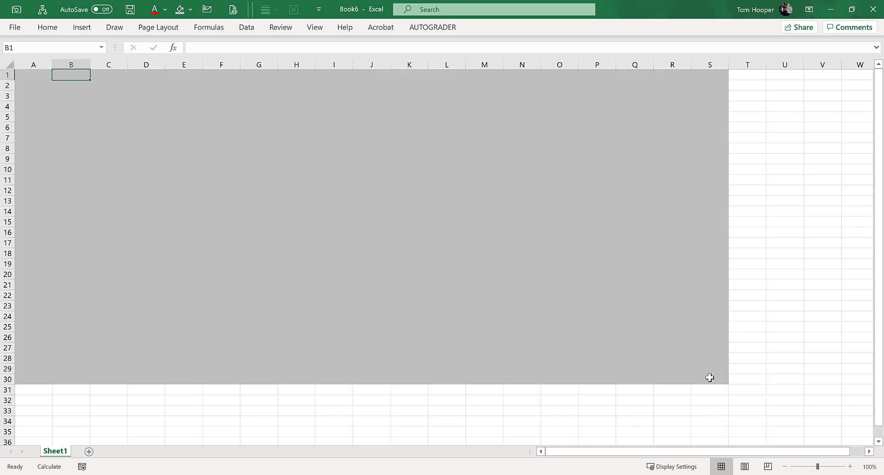
key(Down)
key(shift+Down)
key(shift+Down)
key(shift+Down)
key(shift+Down)
key(shift+Down)
key(shift+Down)
key(shift+Down)
key(shift+Down)
key(shift+Down)
key(shift+Down)
key(shift+Down)
key(shift+Down)
key(shift+Down)
key(shift+Down)
key(shift+Down)
key(shift+Down)
key(shift+Down)
key(shift+Down)
key(shift+Down)
key(shift+Down)
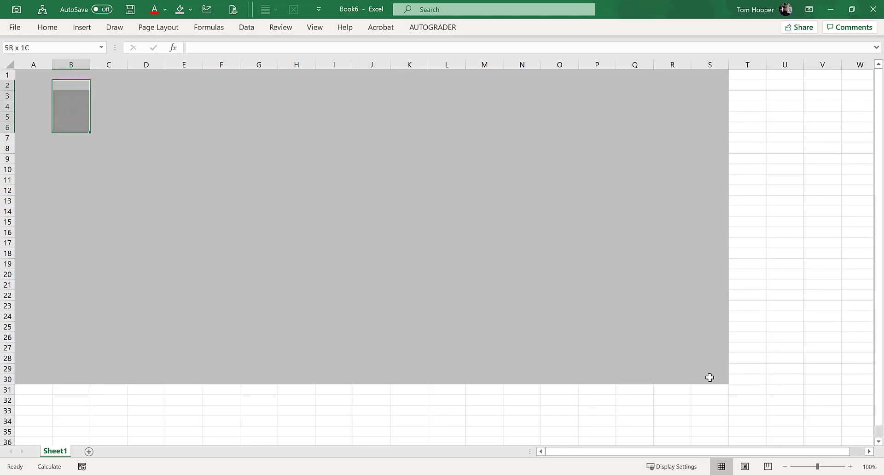
key(shift+Down)
key(shift+Right)
key(shift+Right)
key(shift+Right)
key(shift+Right)
key(shift+Right)
key(shift+Right)
key(shift+Right)
key(shift+Right)
key(shift+Right)
key(shift+Right)
key(shift+Right)
key(shift+Right)
key(shift+Right)
key(shift+Right)
key(shift+Right)
key(shift+Right)
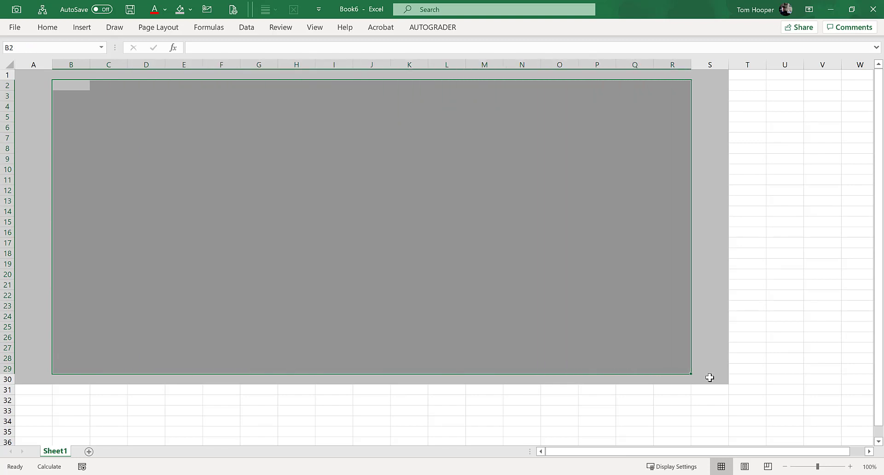
key(alt+h)
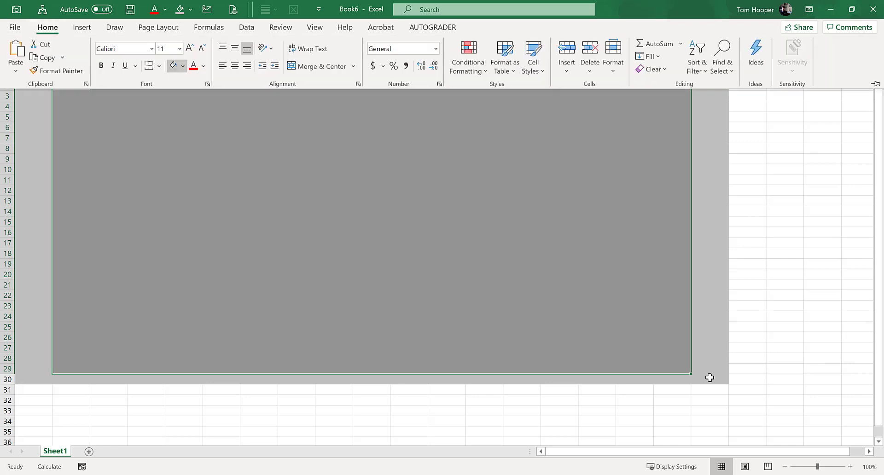
key(h)
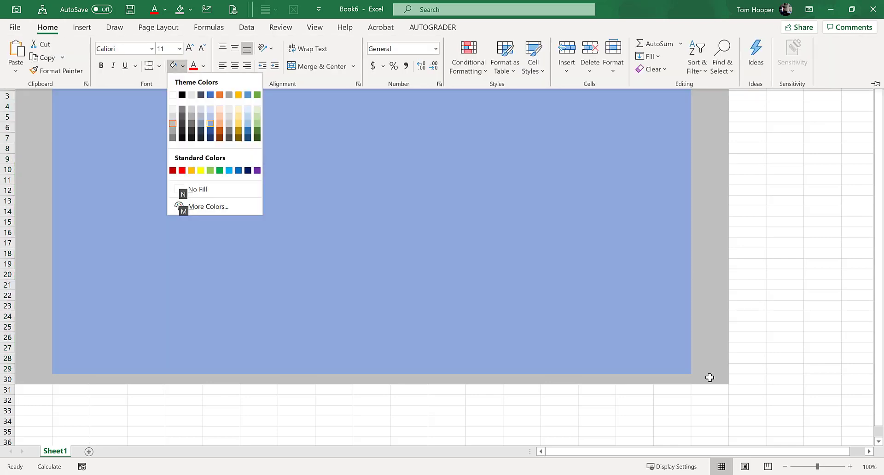
key(Return)
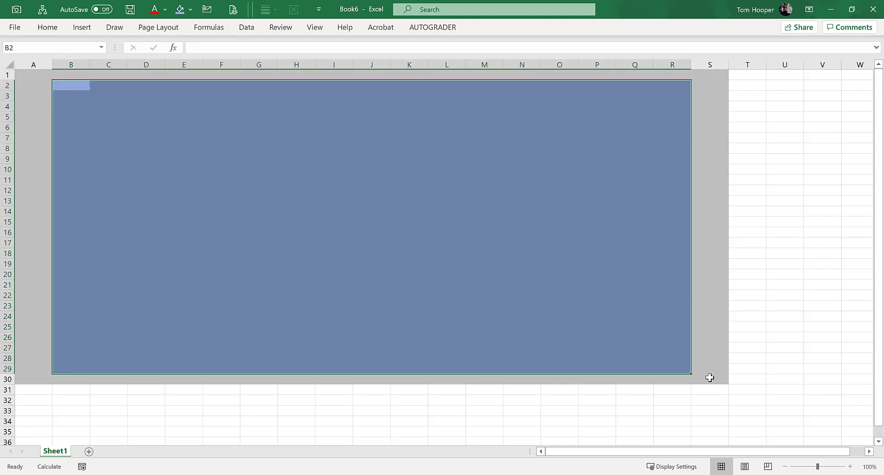
click(652, 367)
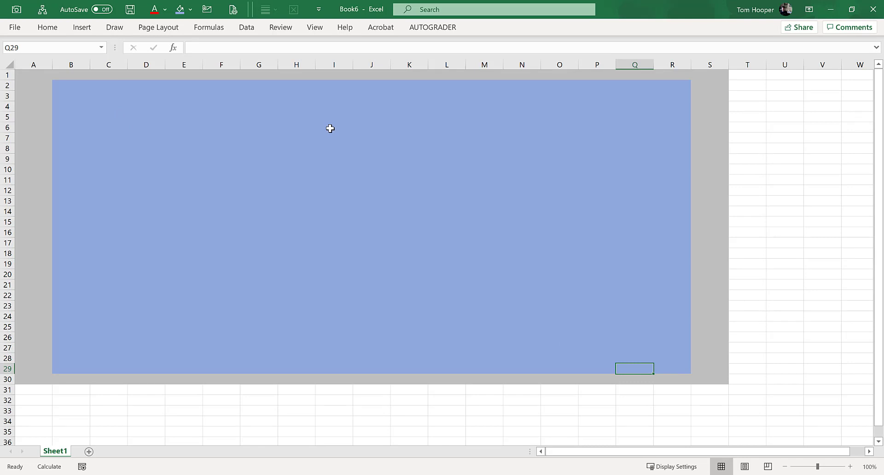
Step: Give the bottom and right outer edges of B2:R29 a thick border in the darkest grey shade under white
drag(71, 87, 670, 367)
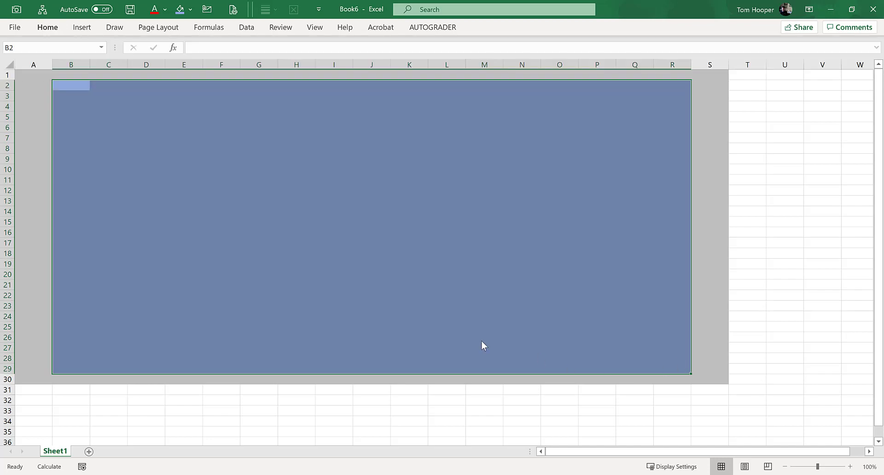
key(ctrl+1)
click(256, 205)
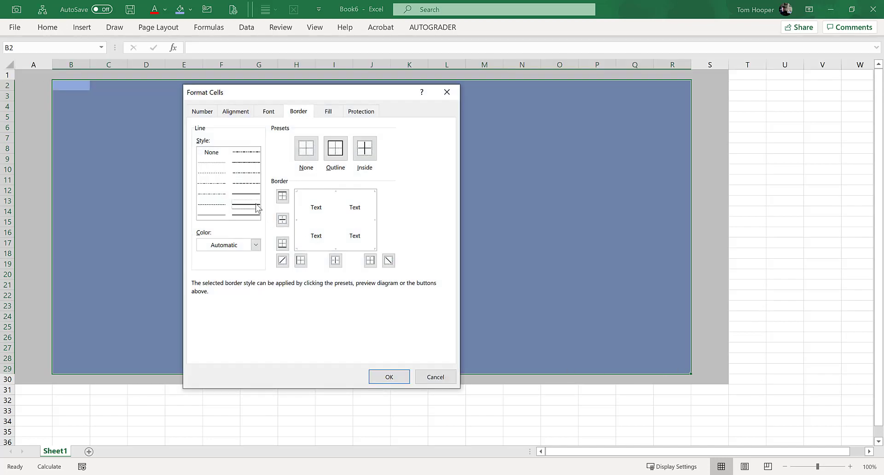
click(256, 245)
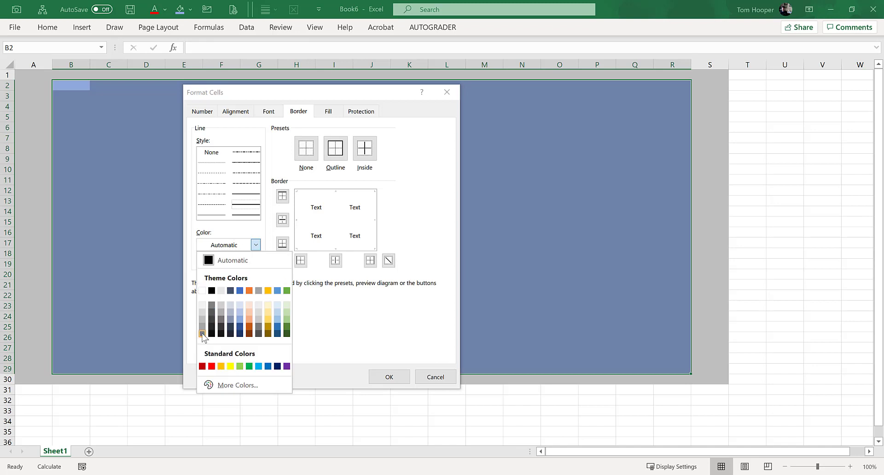
click(202, 334)
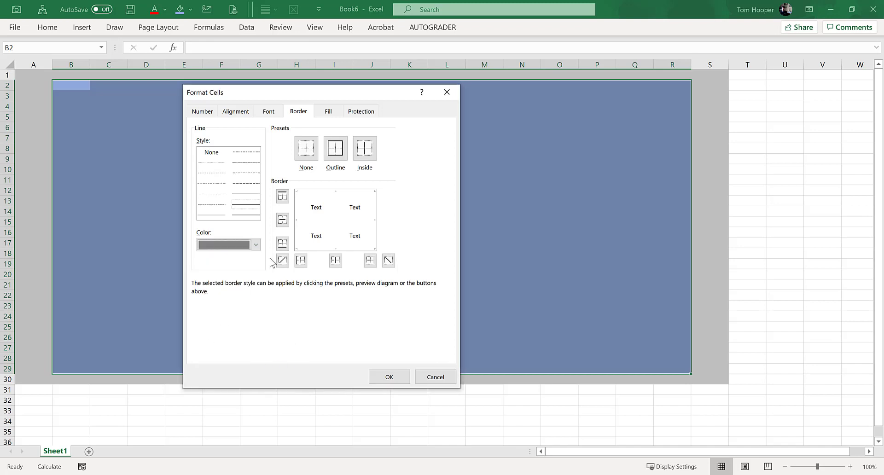
click(355, 249)
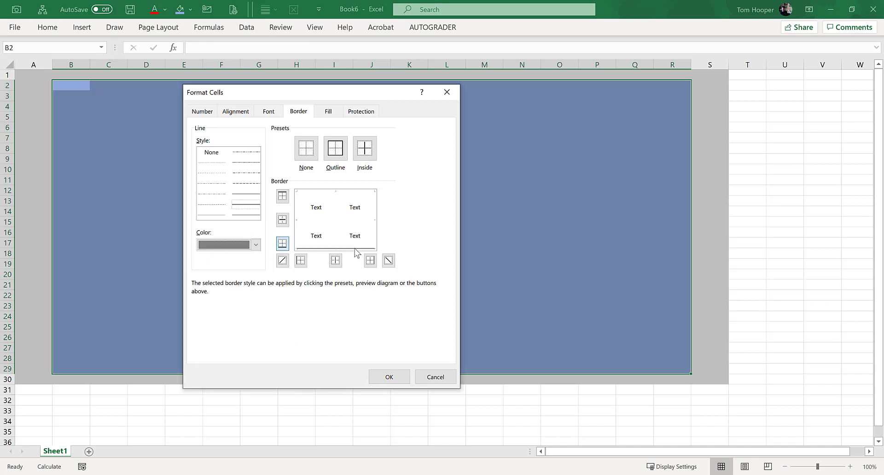
click(376, 232)
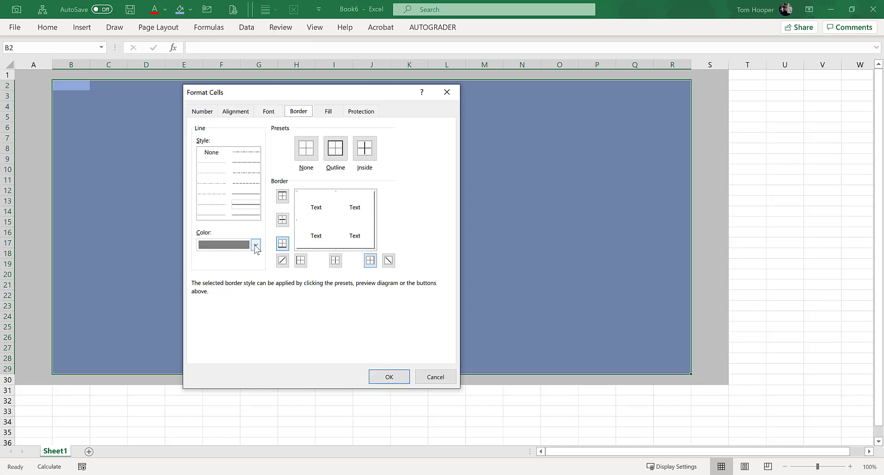
Step: Give the top and left outer edges of B2:R29 a white border in the same line style and apply the borders
click(241, 248)
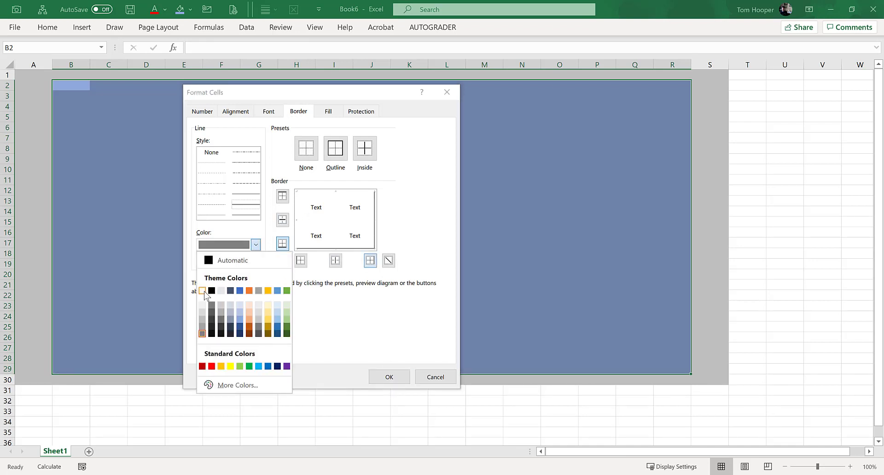
click(202, 291)
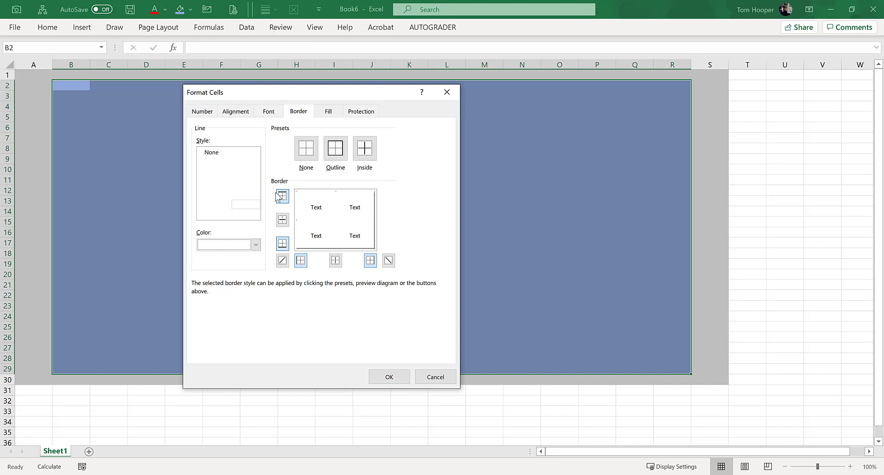
click(395, 379)
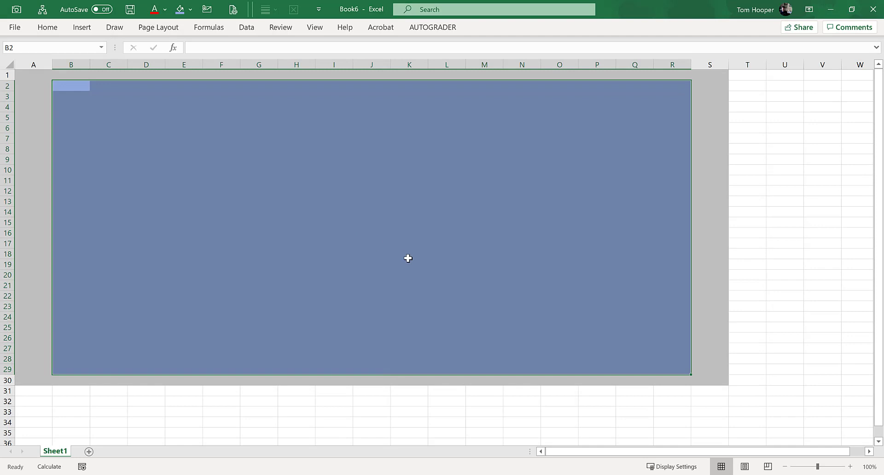
click(357, 162)
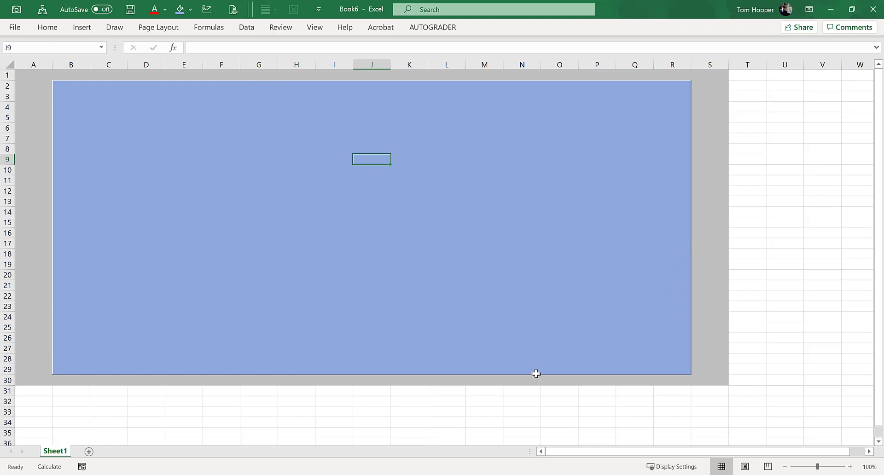
Step: Narrow columns A and S together until the grey side strips are about as thick as the grey top and bottom strips
click(31, 62)
ctrl+click(710, 63)
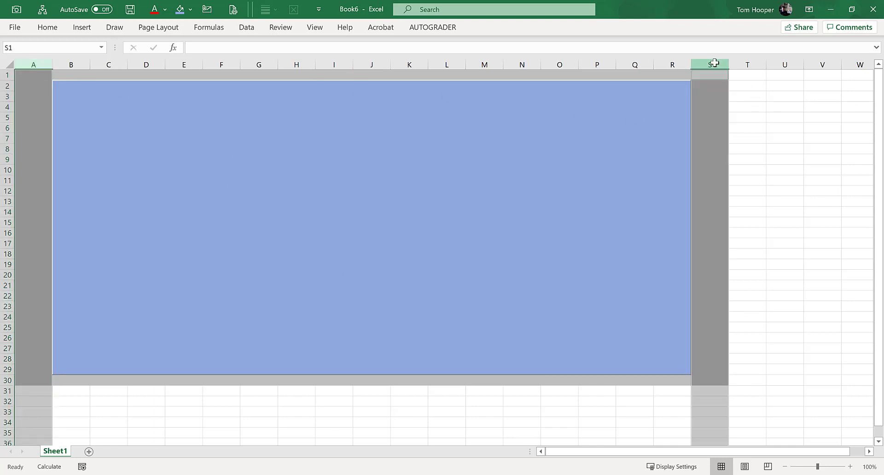
drag(727, 65, 682, 65)
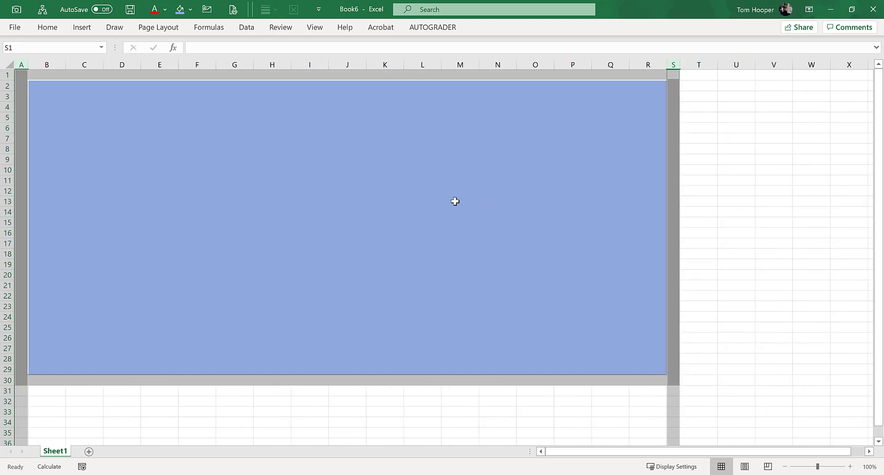
click(95, 115)
click(355, 232)
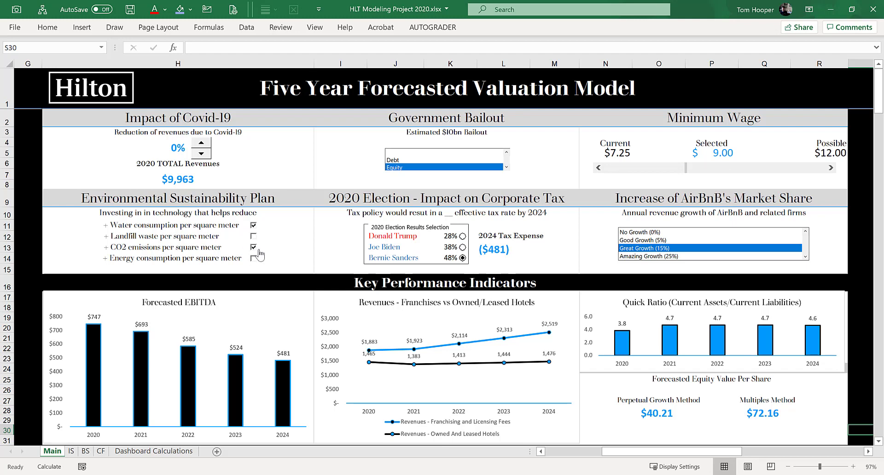
Step: Switch from the Hilton dashboard back to the new workbook and enable the Developer tab in the ribbon customization
key(alt+Tab)
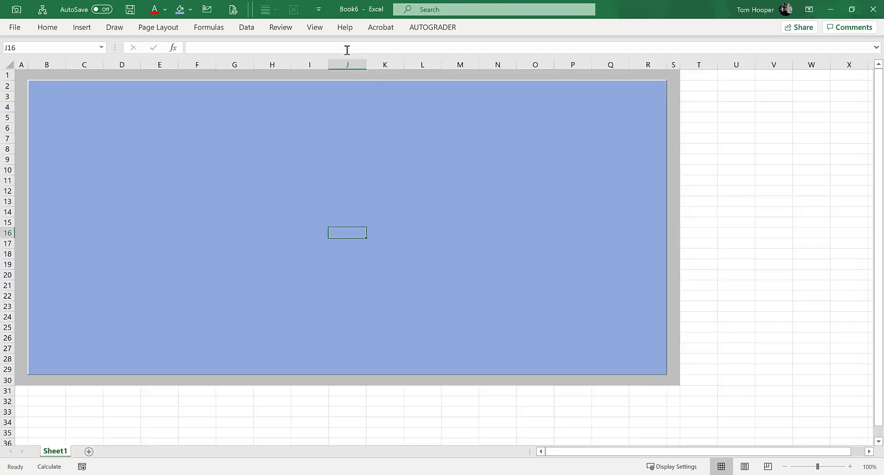
right_click(306, 29)
click(350, 38)
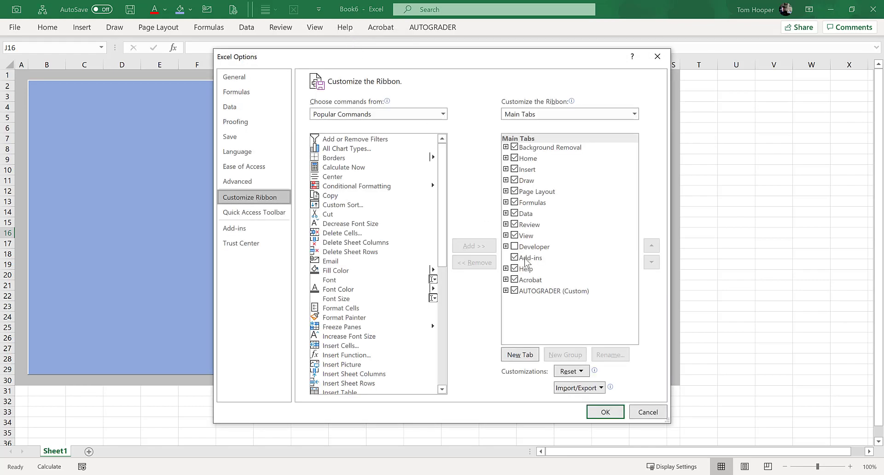
click(515, 247)
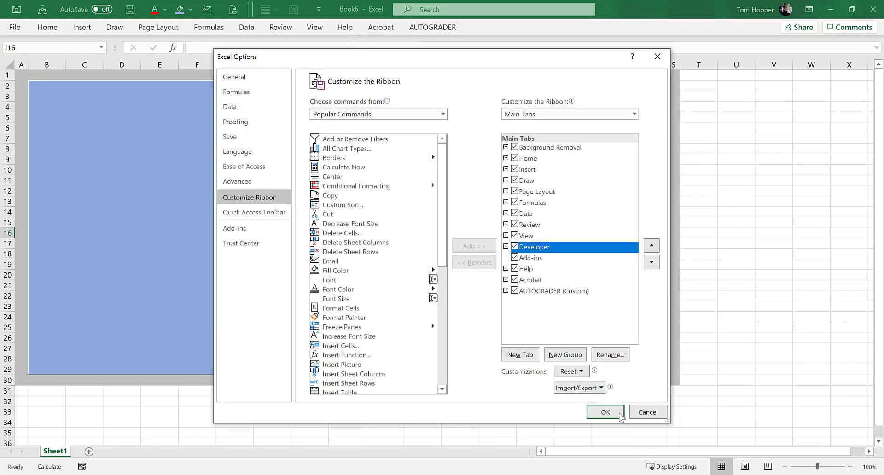
click(606, 411)
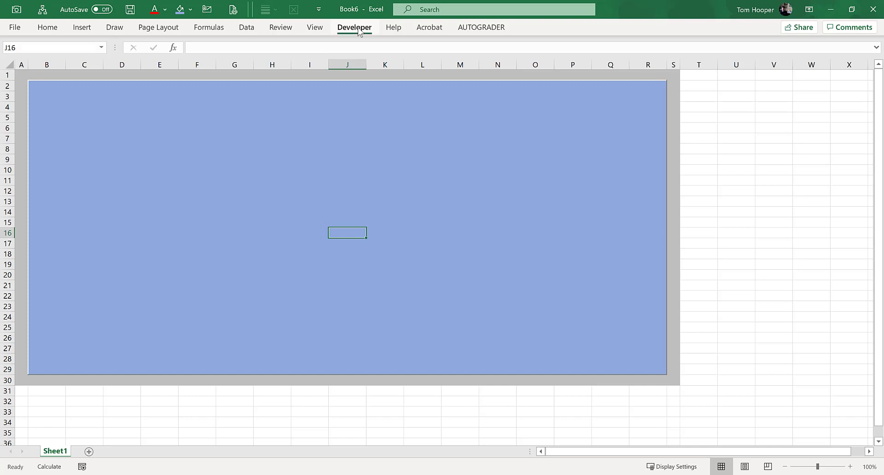
Step: Insert a check box form control in the upper part of the blue panel, spanning about C6 to F7
click(358, 28)
click(242, 65)
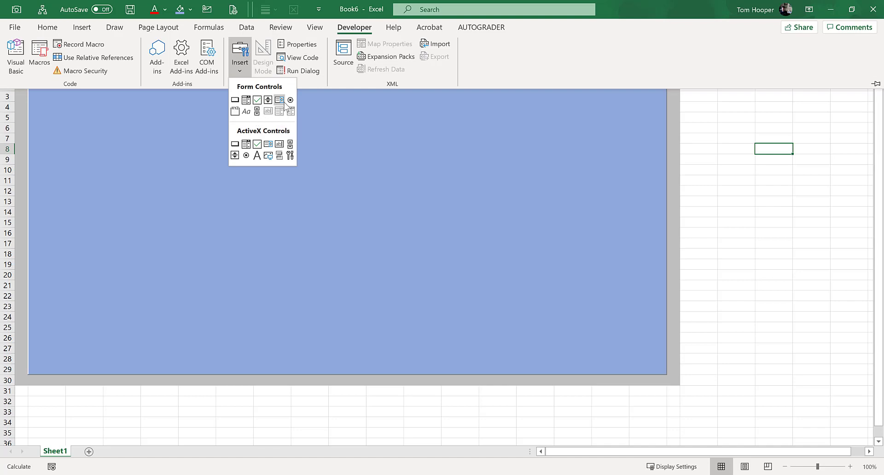
click(257, 101)
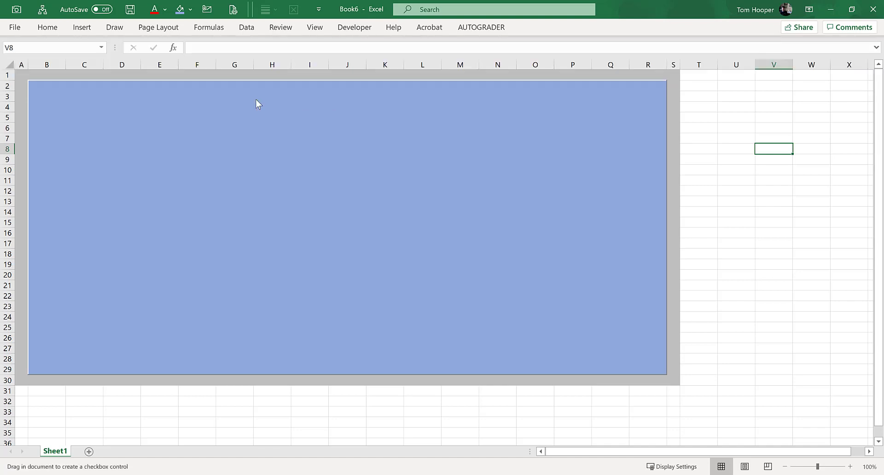
drag(65, 130, 196, 145)
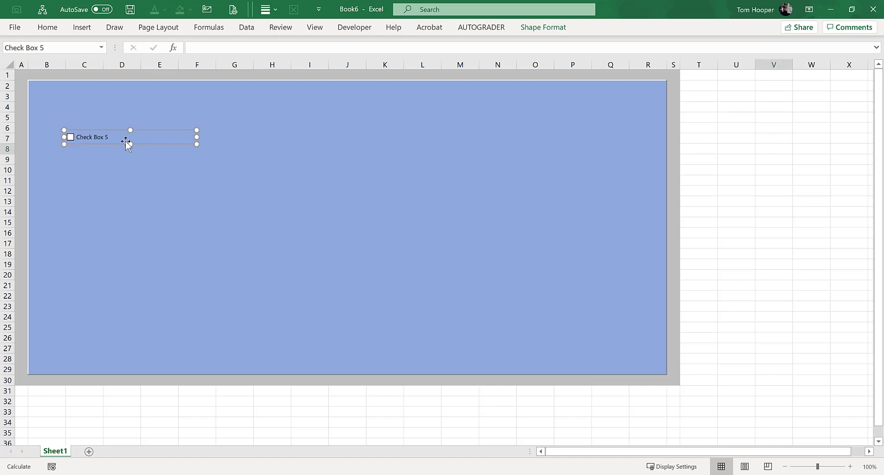
Step: Replace the check box's label with "Make the investment" and deselect the control
click(78, 135)
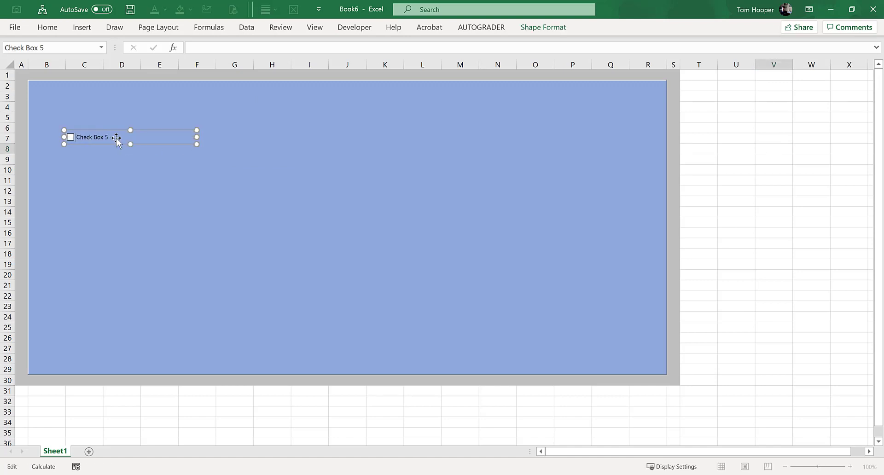
key(ctrl+a)
text(Ma)
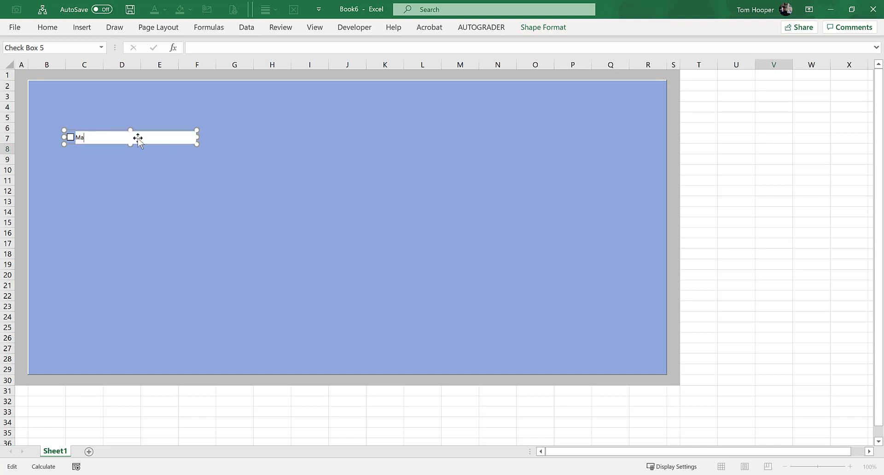
text(ke the investment)
click(198, 170)
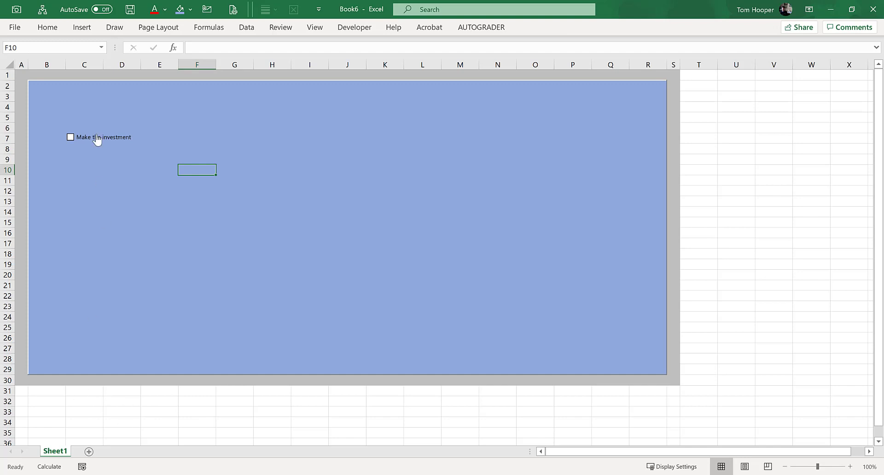
Step: Link the "Make the investment" check box to cell V7 and turn on 3-D shading in its control format
right_click(82, 138)
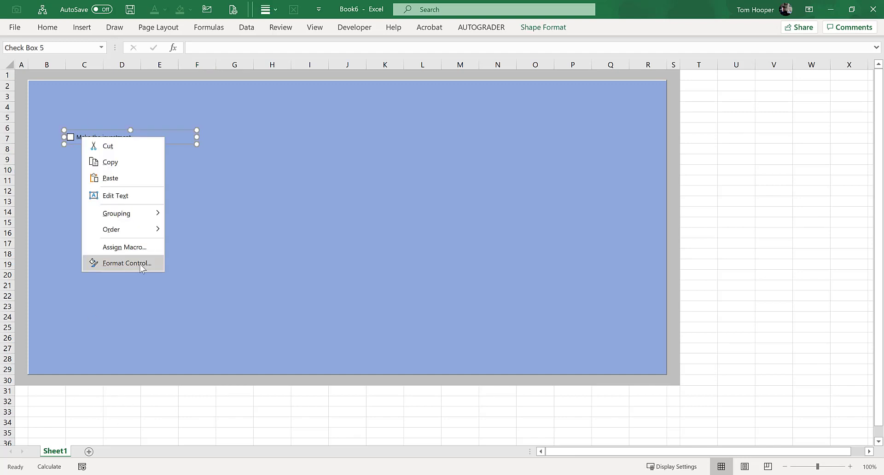
click(127, 264)
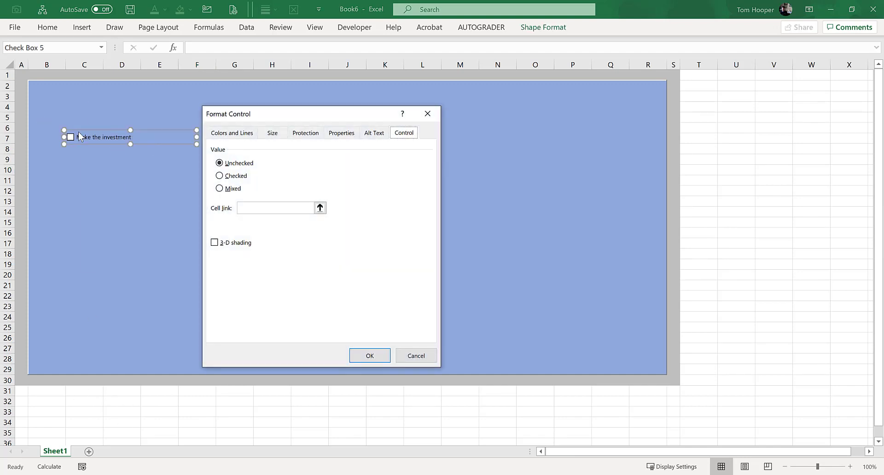
click(258, 210)
click(322, 209)
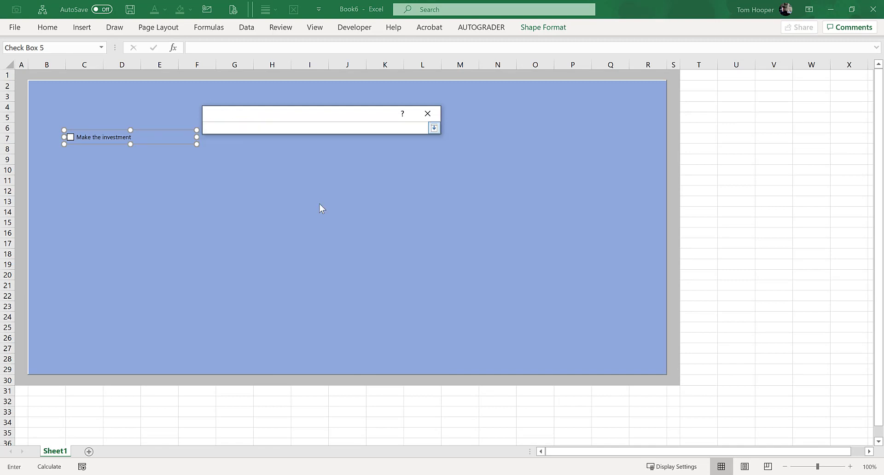
click(771, 136)
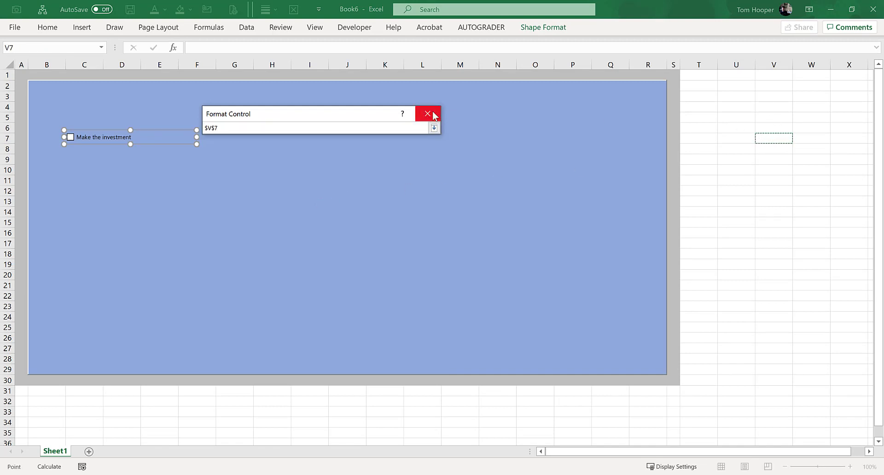
click(434, 128)
click(214, 243)
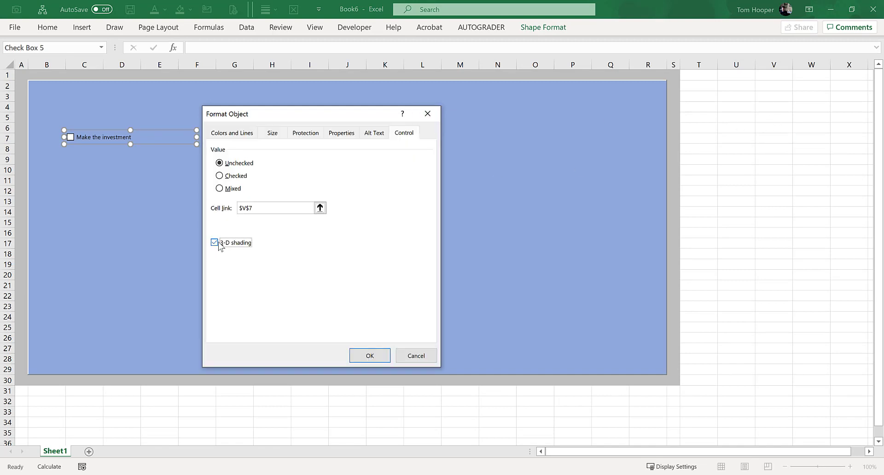
click(377, 356)
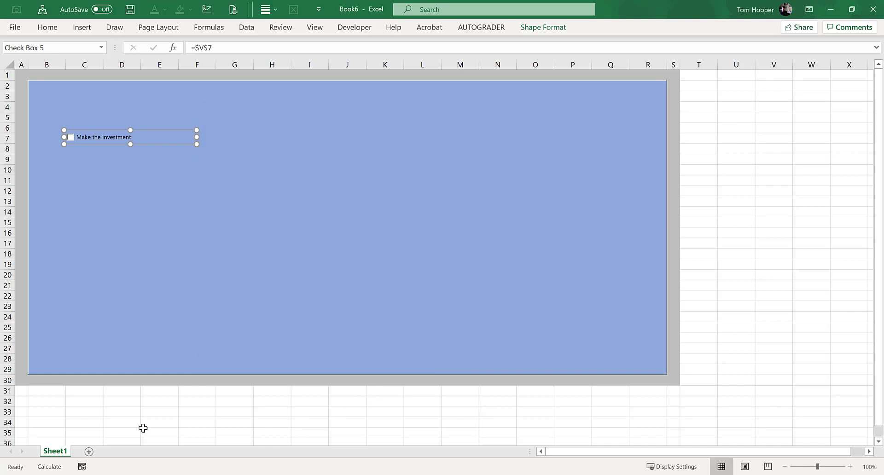
Step: Select cell C33 and toggle the "Make the investment" check box to test its cell link, leaving it checked
click(68, 412)
click(113, 141)
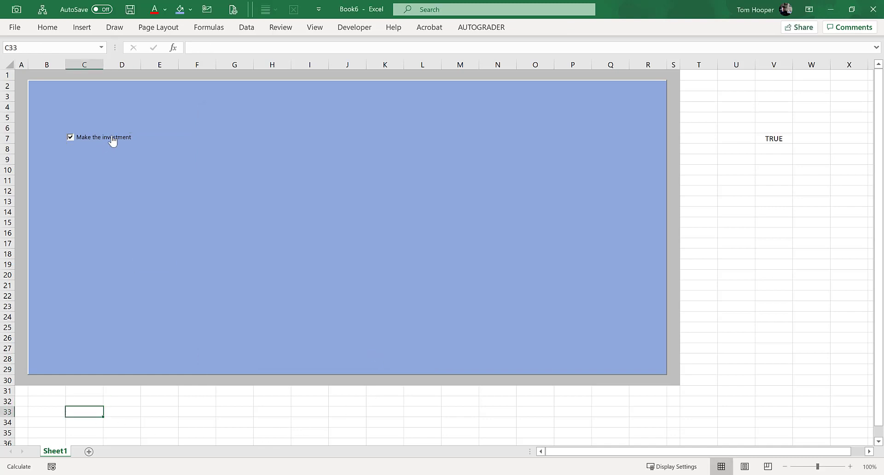
click(113, 141)
click(113, 141)
Step: Enter the label "Investment:" in C33 and the formula =IF(V7,V8,0) in E33
text(Investment:)
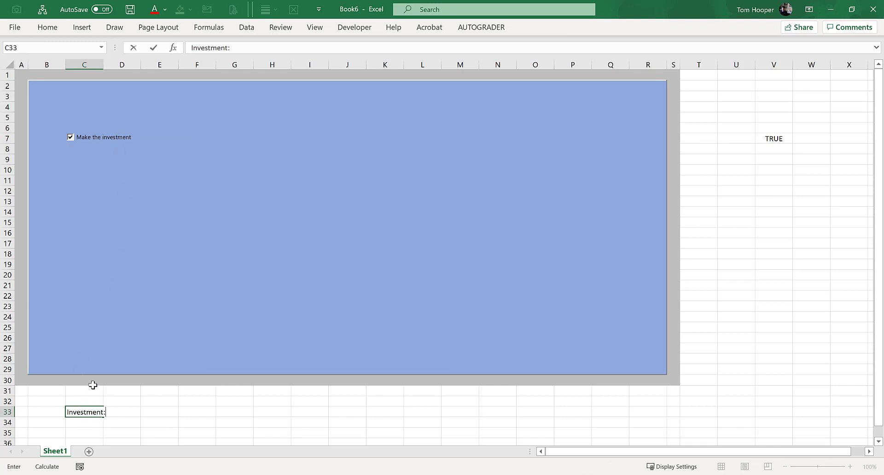
key(Tab)
key(Tab)
text(=if()
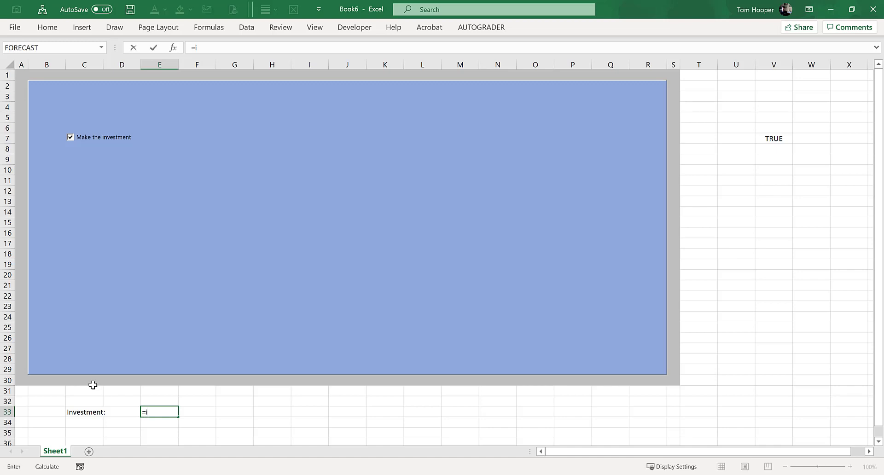
click(770, 138)
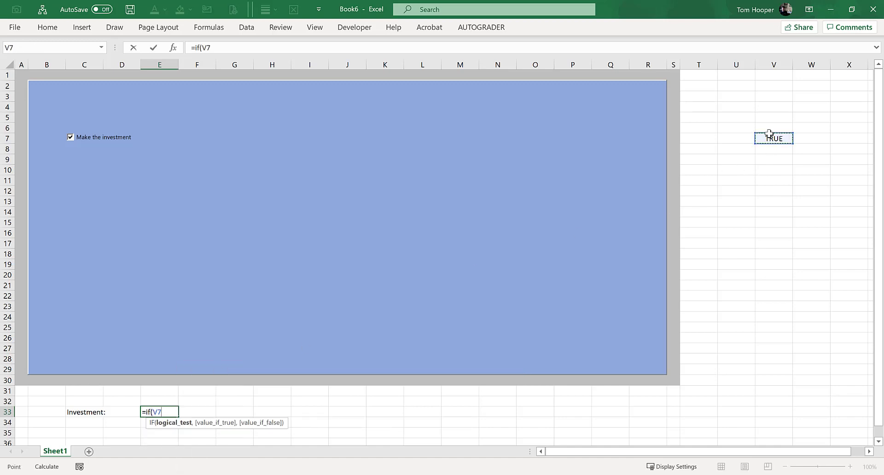
text(,)
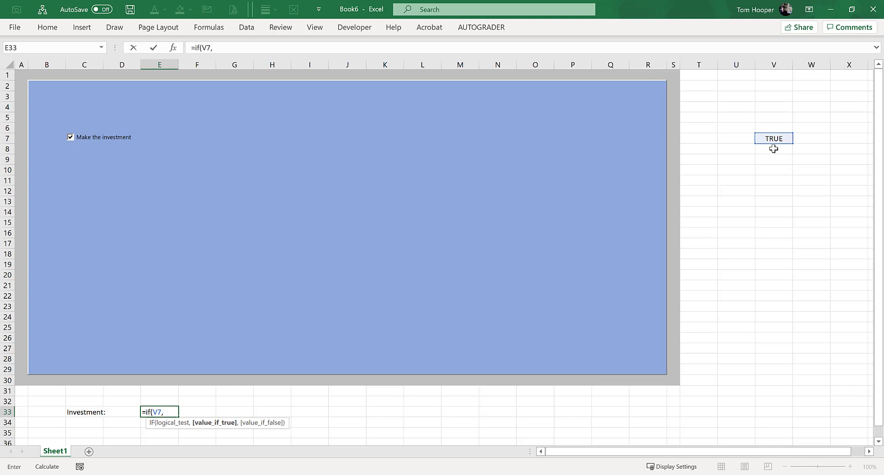
click(774, 149)
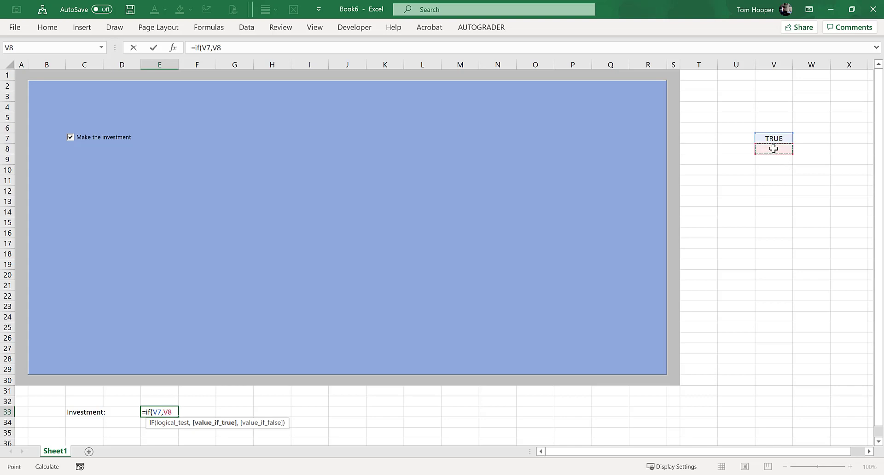
text())
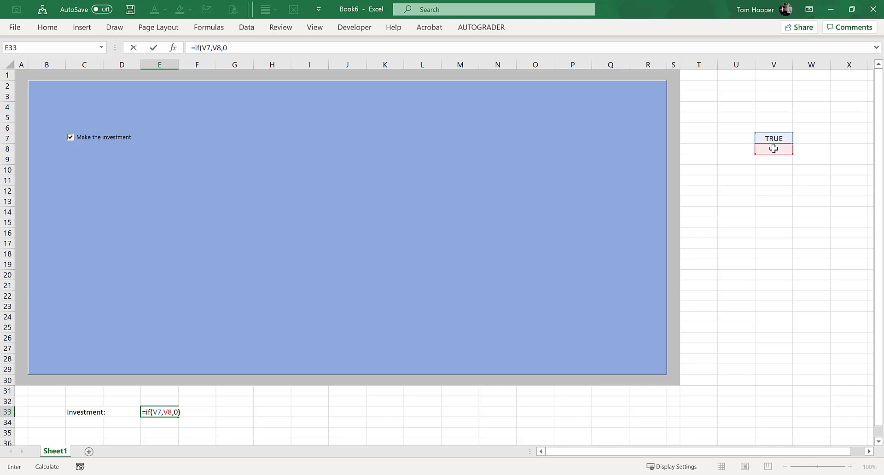
Step: Enter $10,000 in cell V8 as the investment amount
click(774, 148)
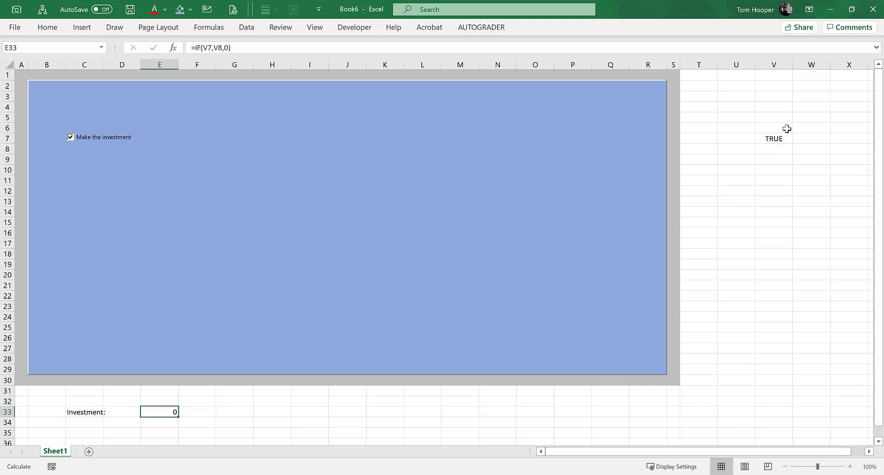
text($10,000)
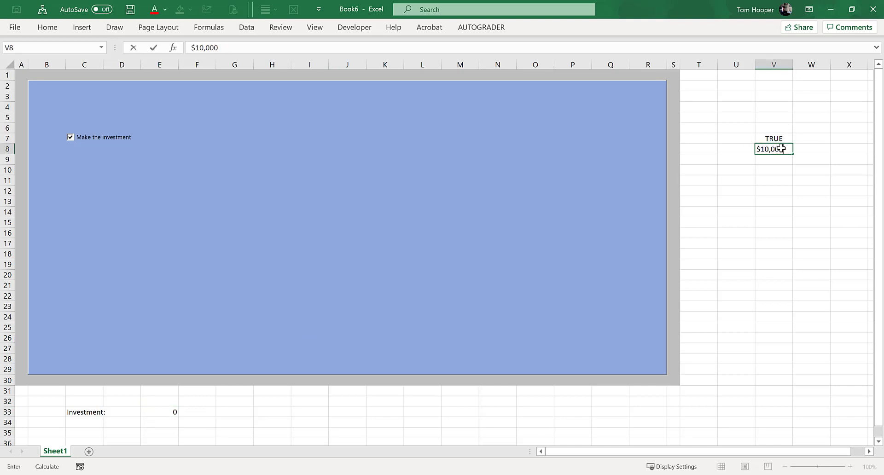
key(Return)
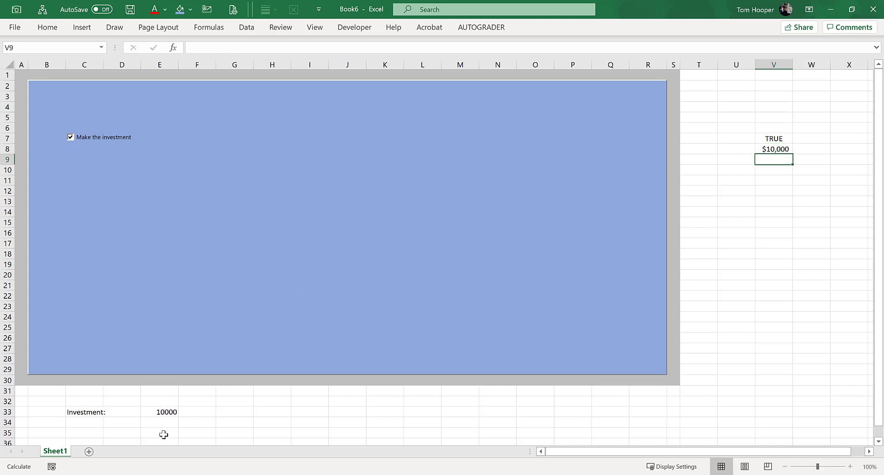
Step: Select E33 and toggle the "Make the investment" check box repeatedly to test how the investment formula responds
click(164, 412)
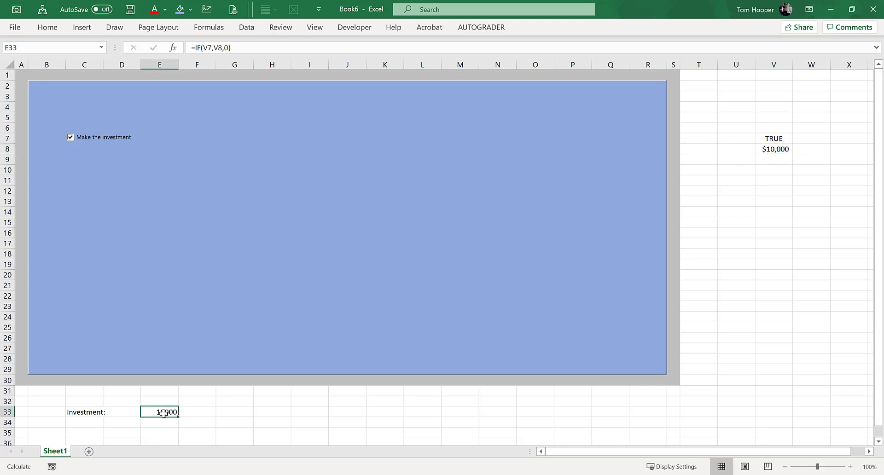
click(70, 137)
click(71, 137)
click(80, 140)
click(80, 140)
click(80, 140)
click(81, 140)
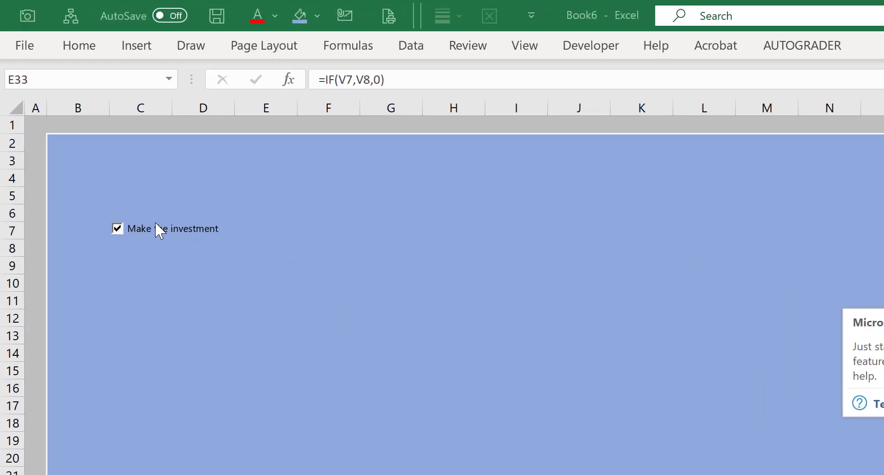
Step: Copy the "Make the investment" check box and paste three duplicates of it onto the blue panel
right_click(172, 232)
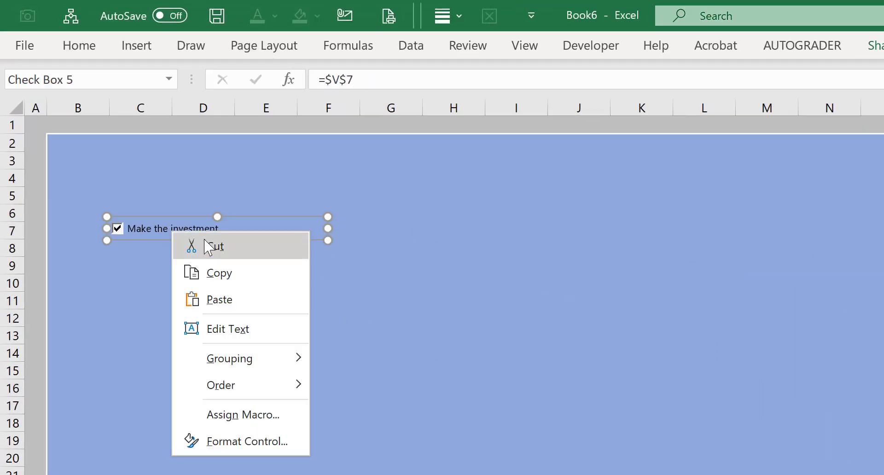
click(221, 273)
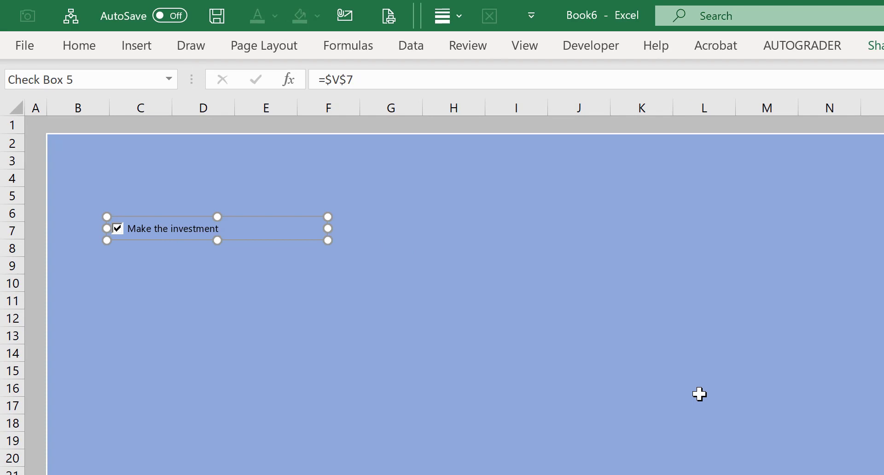
key(ctrl+v)
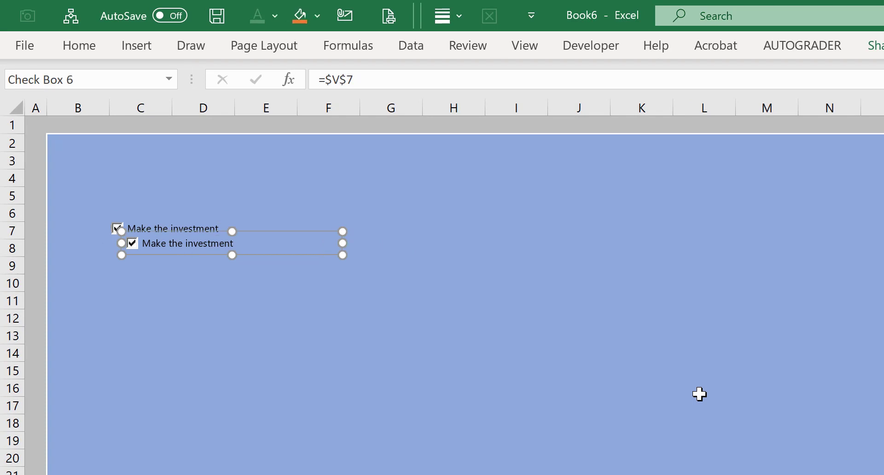
key(ctrl+v)
key(ctrl+v)
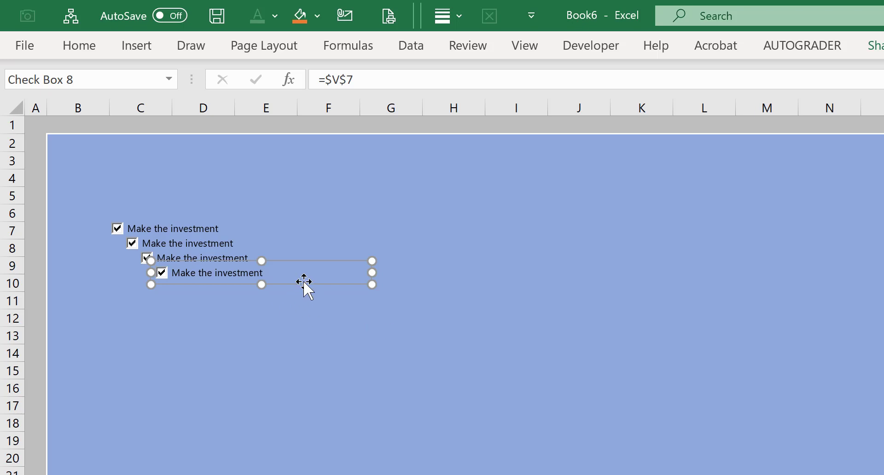
Step: Move the three pasted check boxes into a rough column beneath the original, around rows 8 to 11
drag(304, 289, 261, 307)
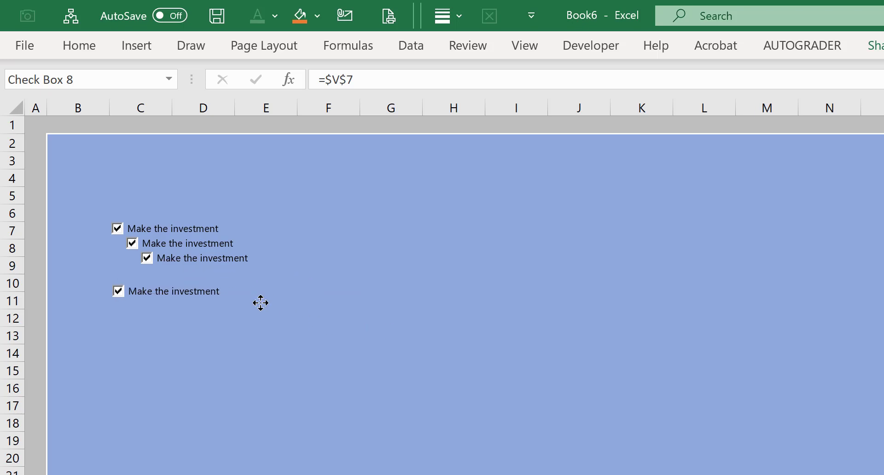
right_click(239, 256)
click(284, 266)
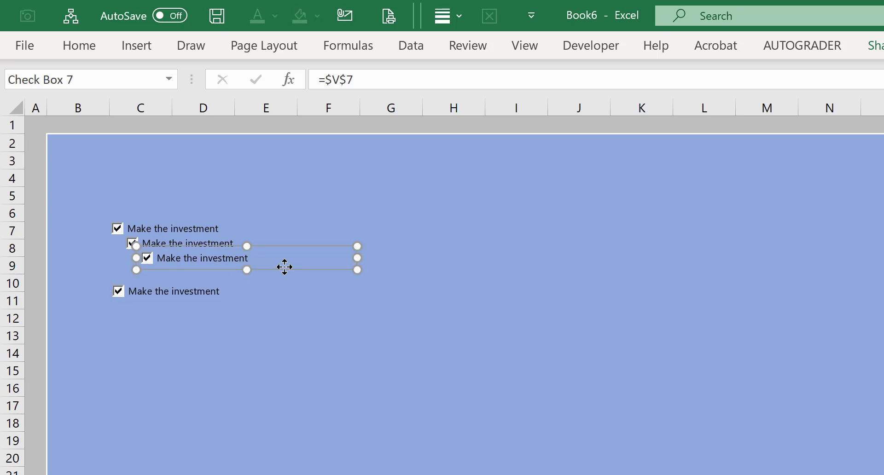
drag(283, 266, 253, 278)
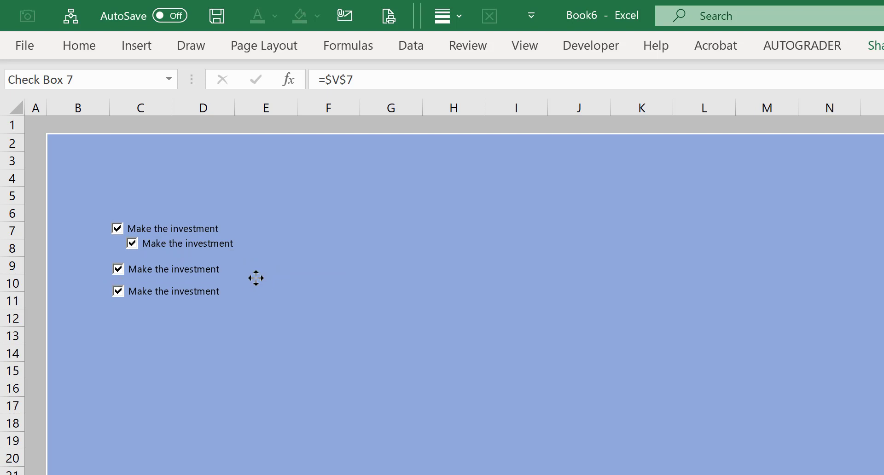
right_click(231, 243)
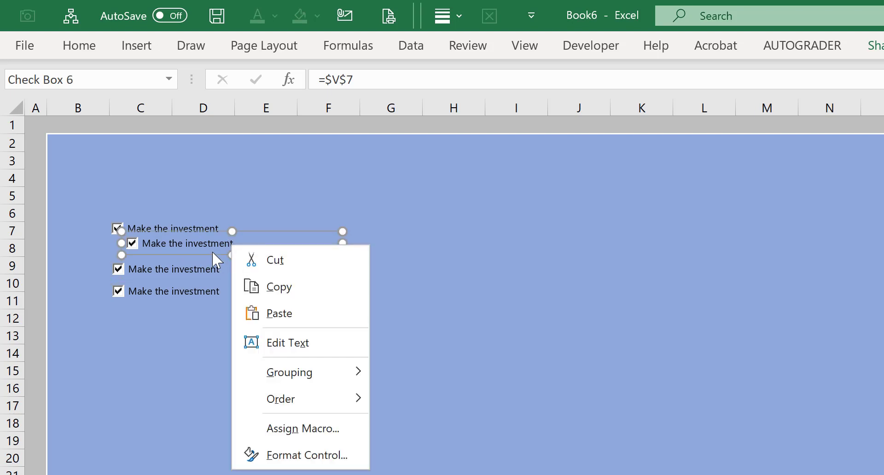
click(213, 252)
drag(213, 254, 193, 257)
Step: Nudge the third and fourth check boxes slightly so the column is unevenly spaced and out of line, and deselect them
right_click(200, 294)
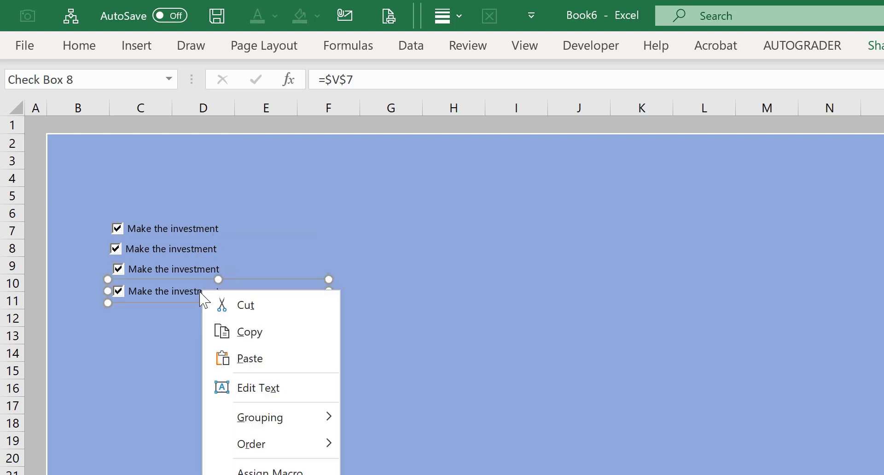
click(194, 302)
drag(194, 302, 198, 303)
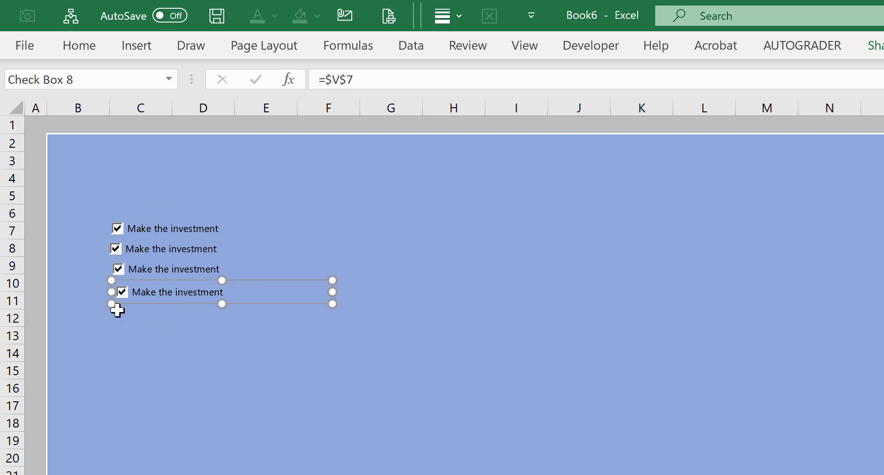
ctrl+click(188, 270)
right_click(187, 270)
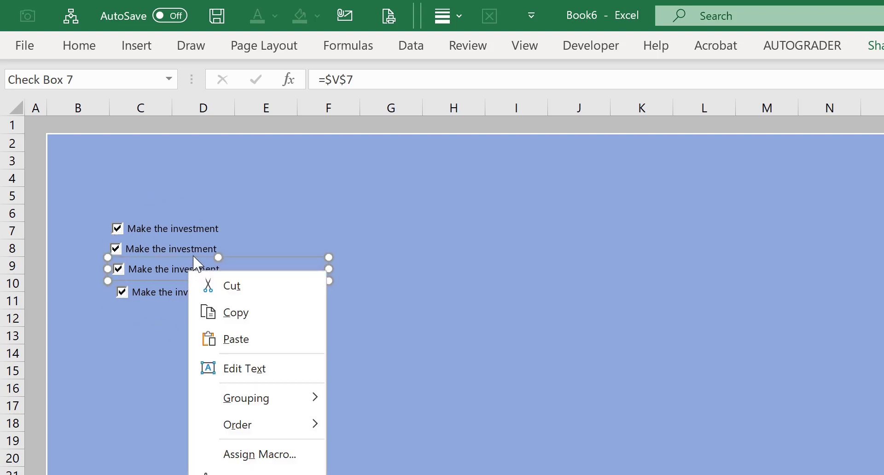
key(Escape)
drag(196, 257, 196, 254)
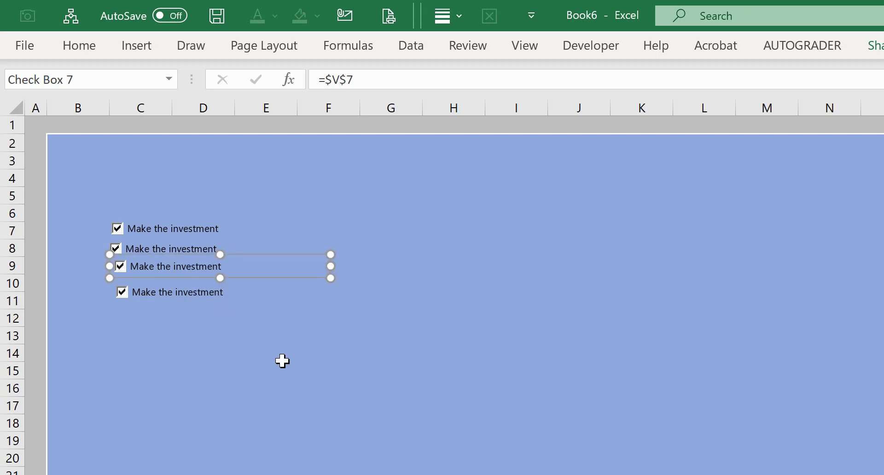
click(356, 361)
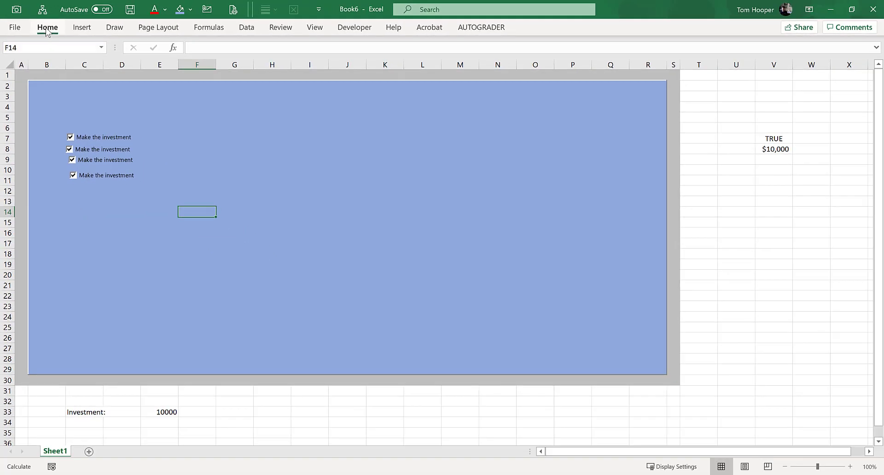
Step: Select all four check boxes together with Select Objects and align them to the left
click(47, 28)
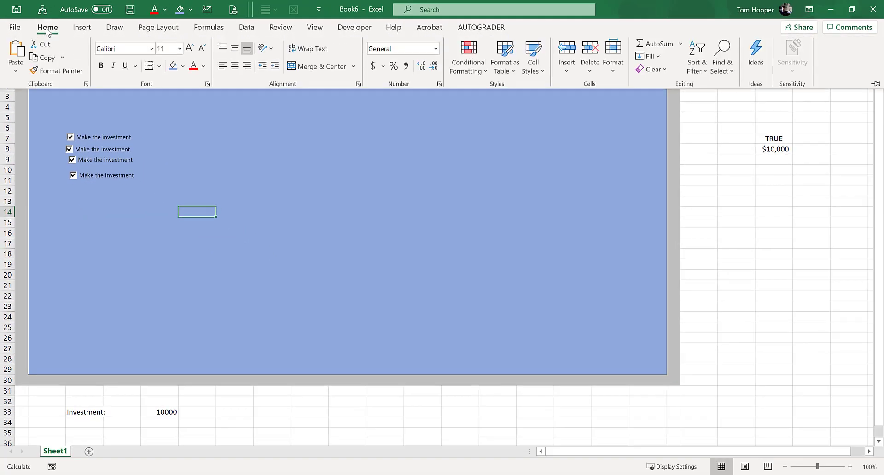
click(723, 70)
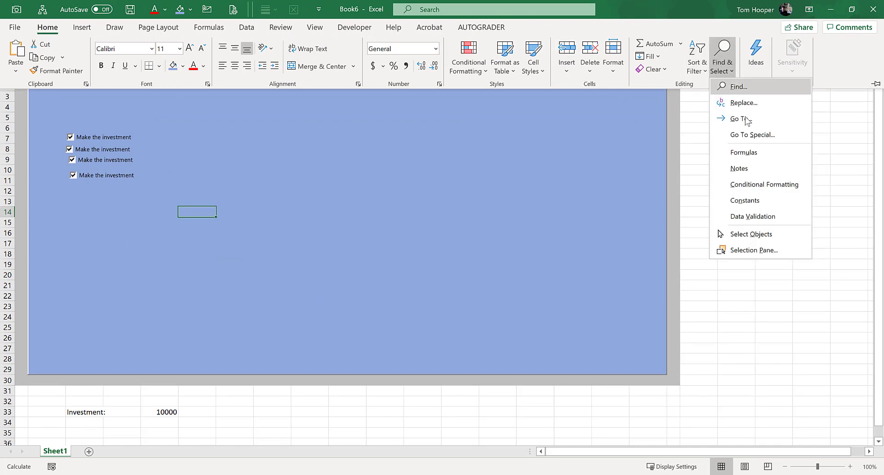
click(760, 234)
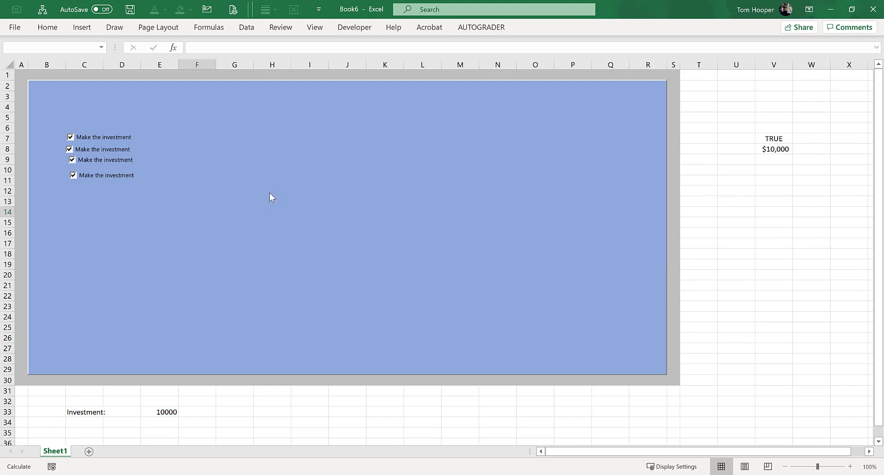
drag(45, 106, 259, 223)
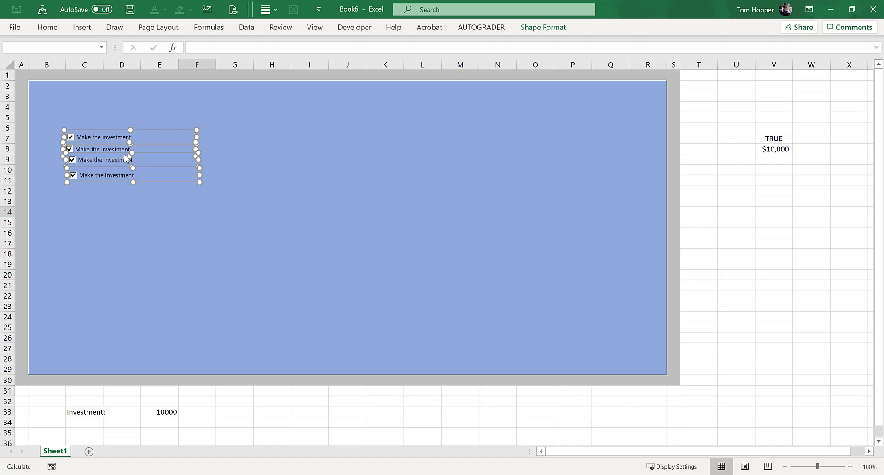
click(46, 28)
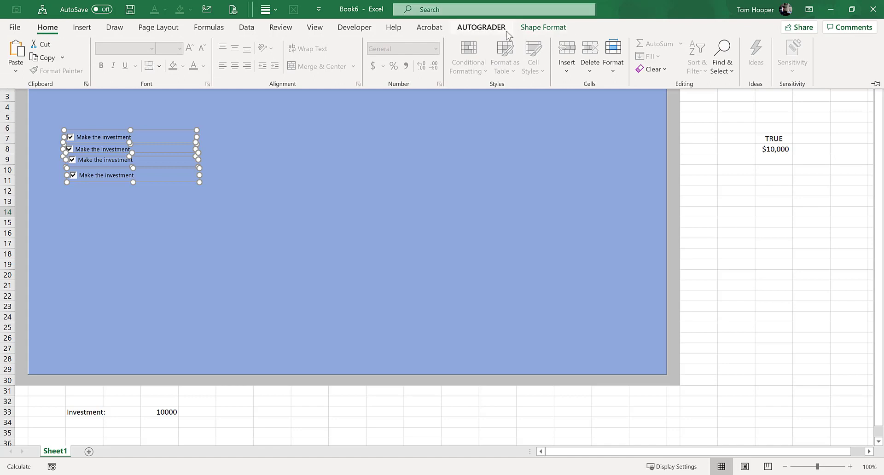
click(553, 29)
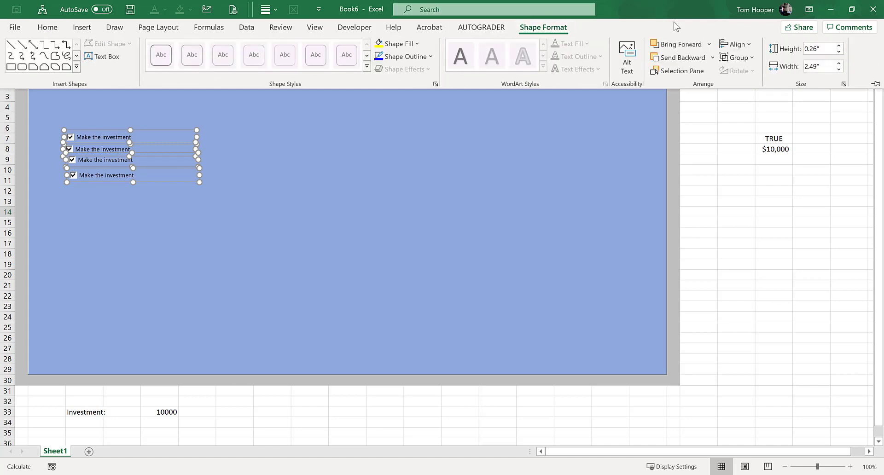
click(748, 47)
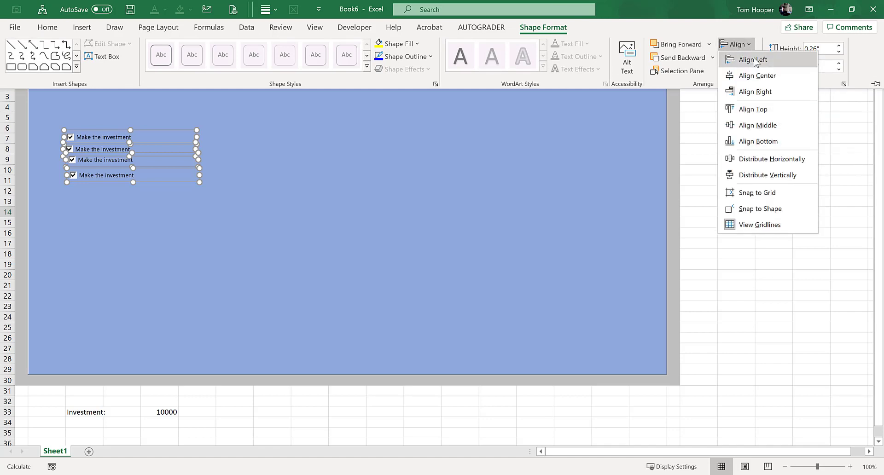
click(755, 59)
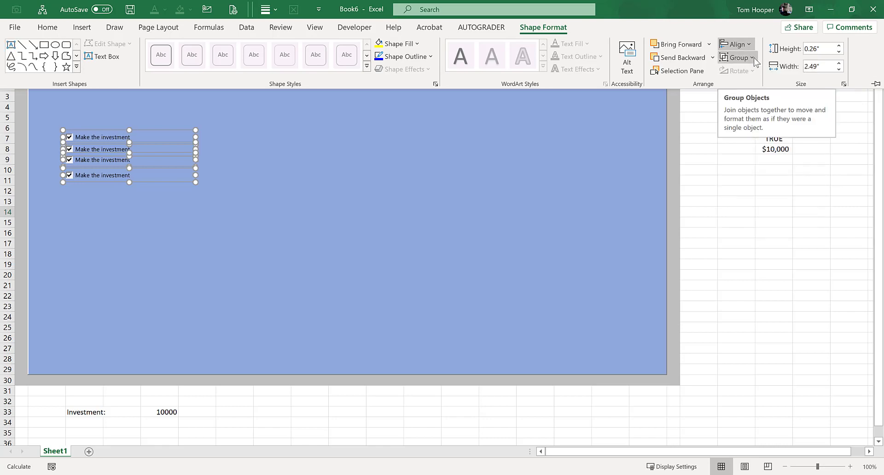
Step: Distribute the four selected check boxes vertically and clear the selection
click(749, 45)
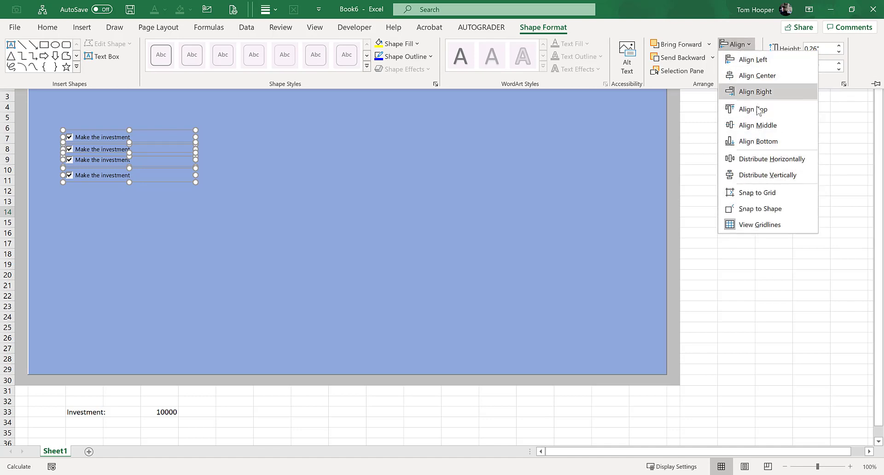
click(778, 178)
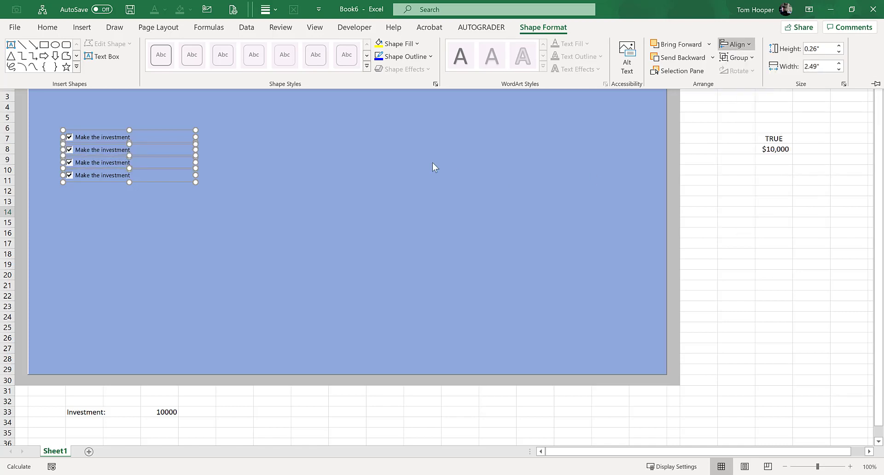
key(Escape)
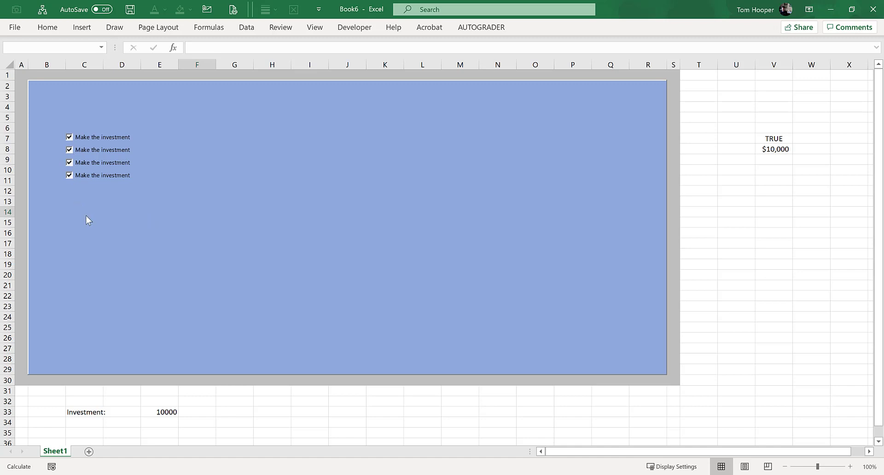
Step: Change the second check box's label to "Take a loan"
ctrl+click(96, 151)
right_click(98, 156)
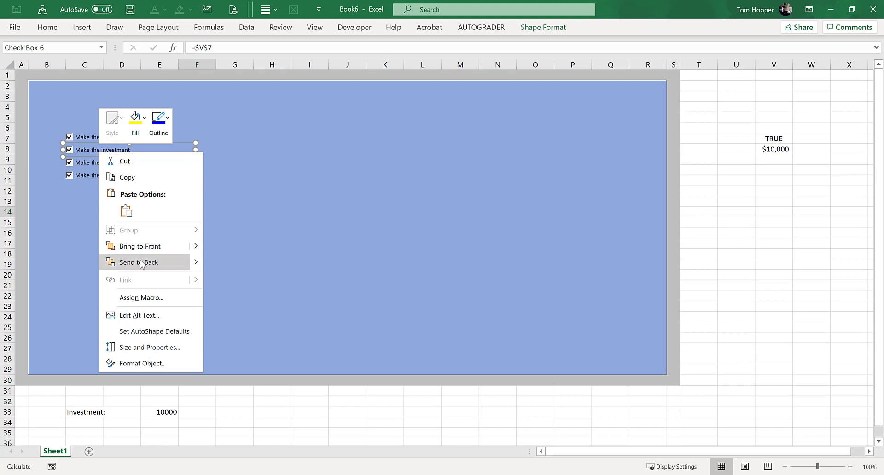
click(157, 298)
click(90, 147)
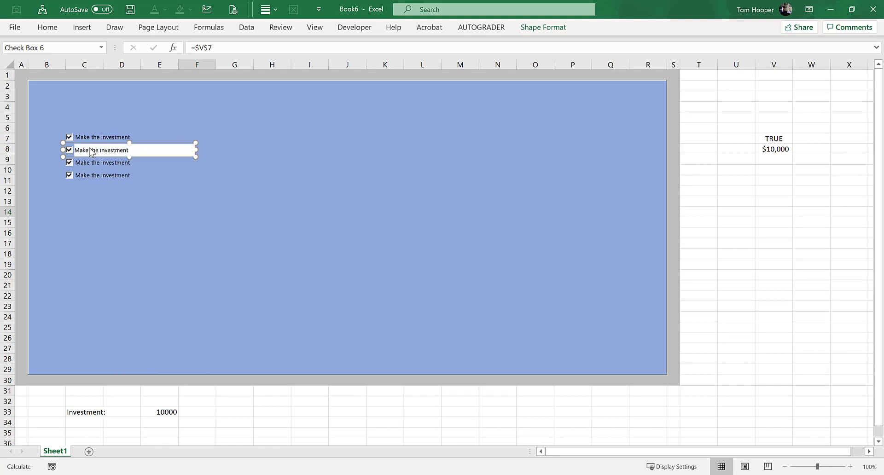
click(90, 148)
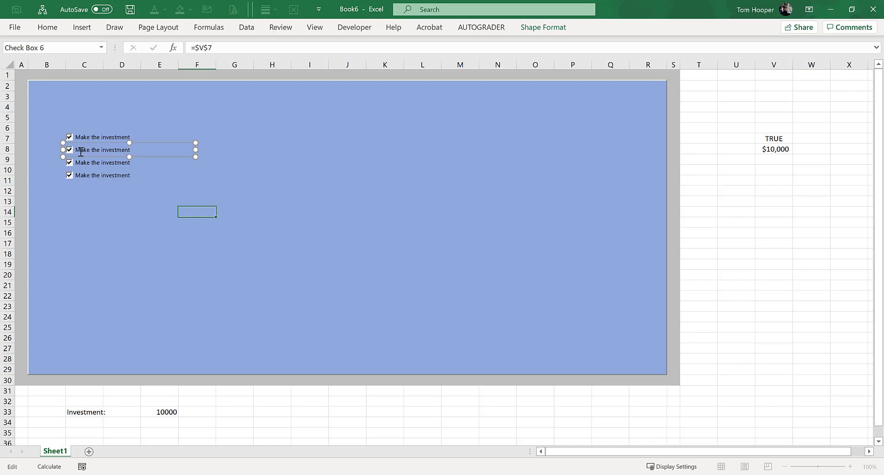
drag(78, 153, 171, 151)
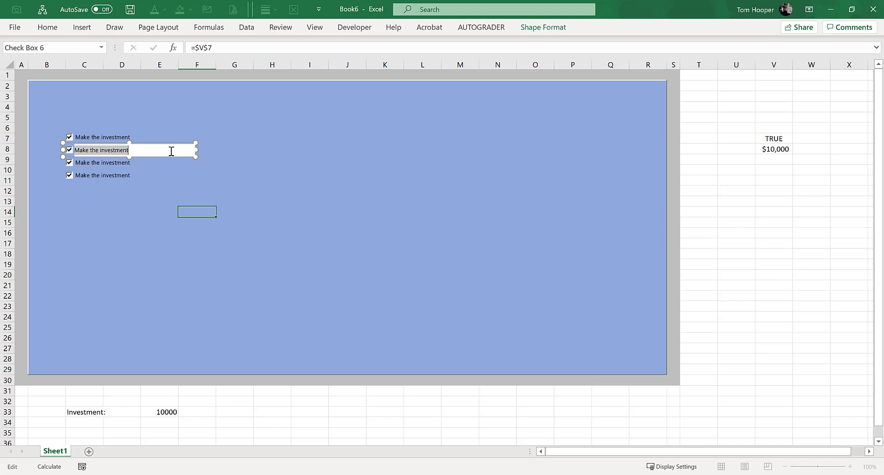
text(Take a loan)
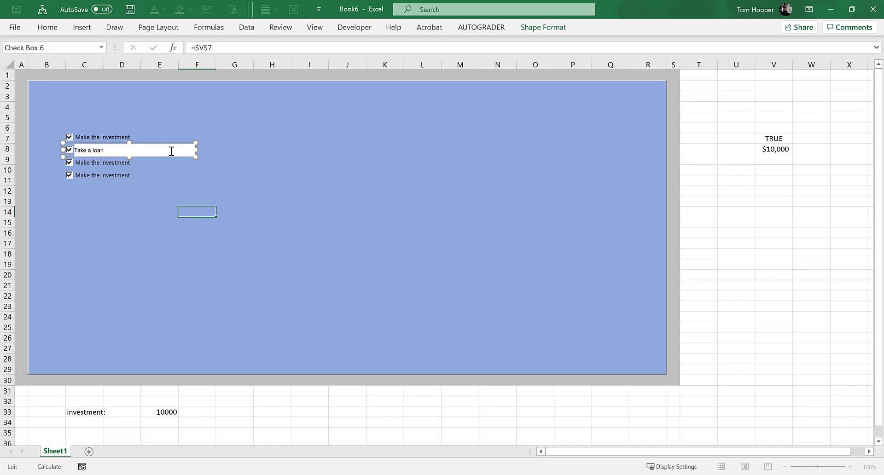
Step: Relabel the third check box "Buy insurance" and the fourth "Sell the property"
ctrl+click(117, 164)
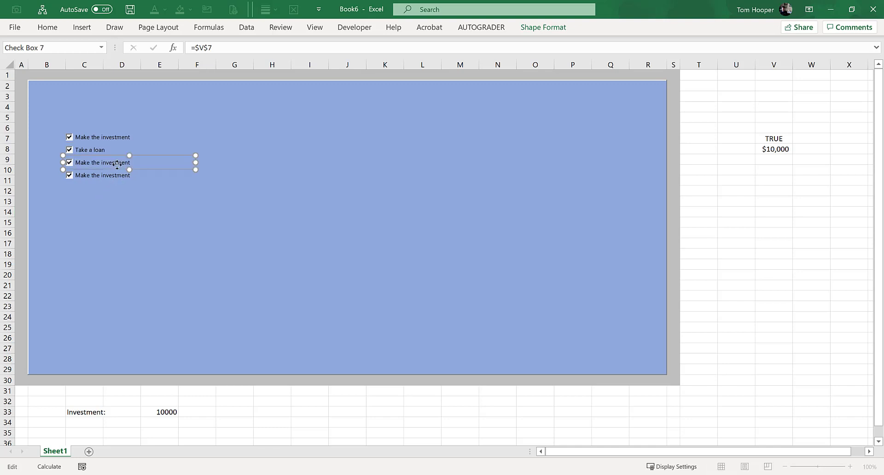
click(117, 165)
text(Buy insurance)
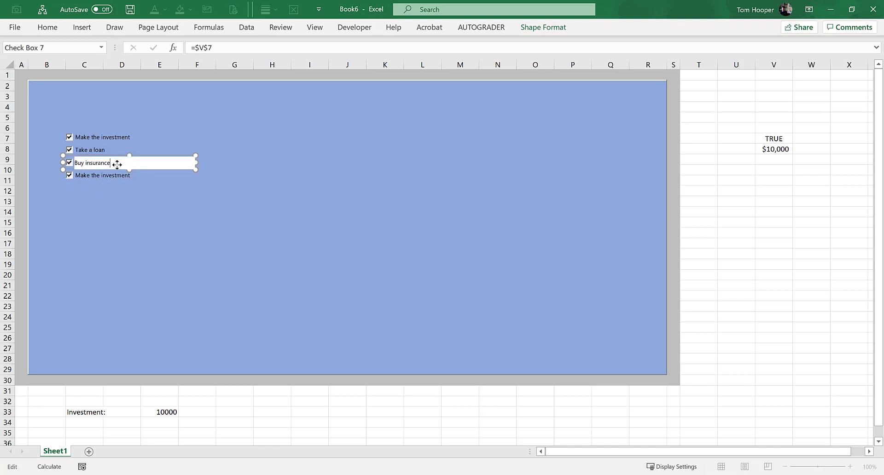
ctrl+click(117, 176)
click(117, 177)
text(Sell the property)
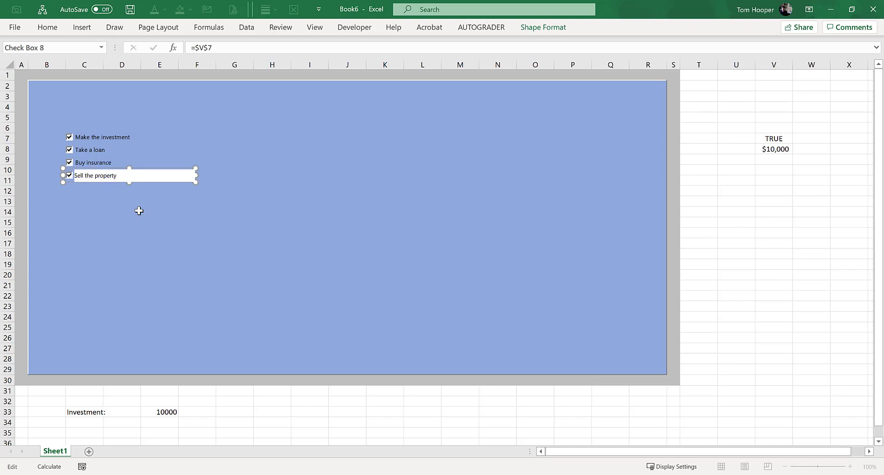
click(140, 210)
Step: Toggle the different check boxes several times to test their shared link to V7, leaving them checked
click(83, 141)
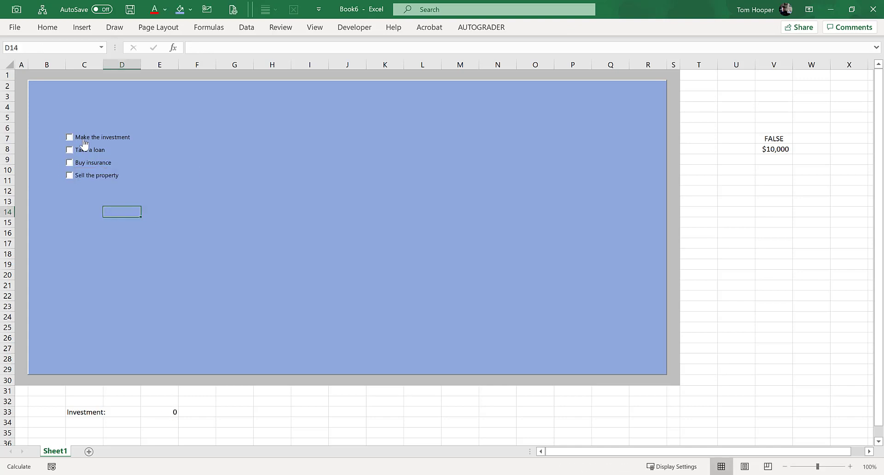
click(87, 162)
click(87, 165)
click(90, 178)
click(106, 140)
click(106, 141)
Step: Fill the linked cell V7 with yellow
click(778, 139)
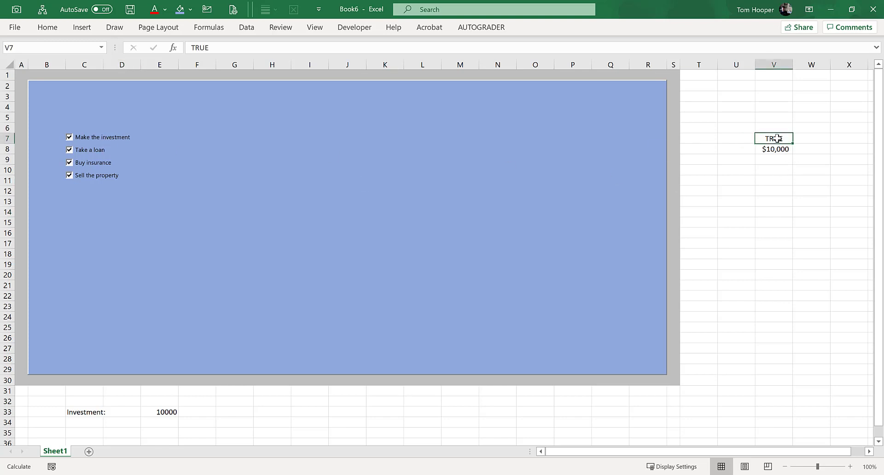
click(190, 9)
click(203, 115)
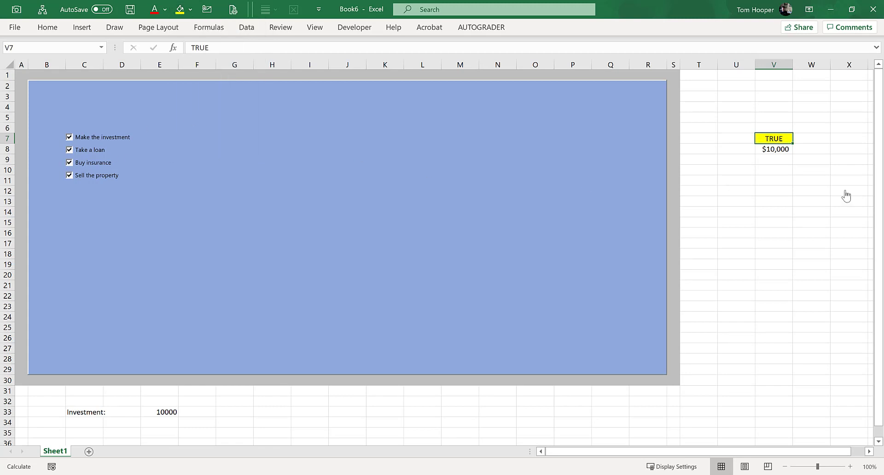
right_click(88, 151)
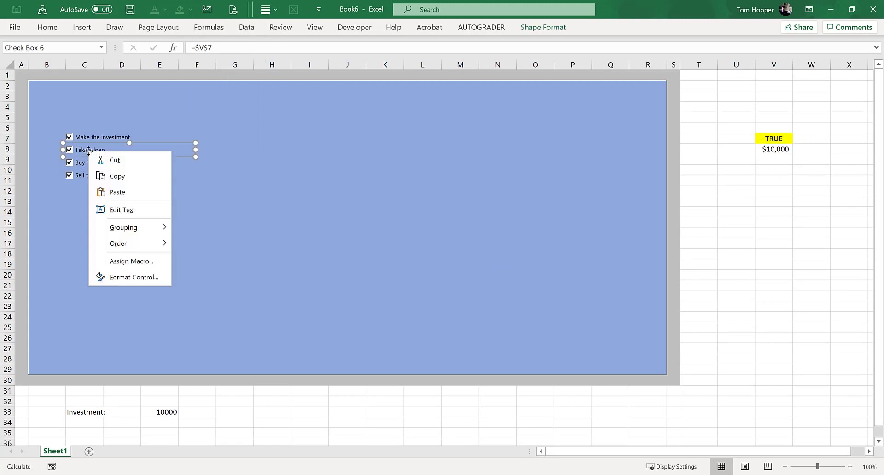
click(143, 277)
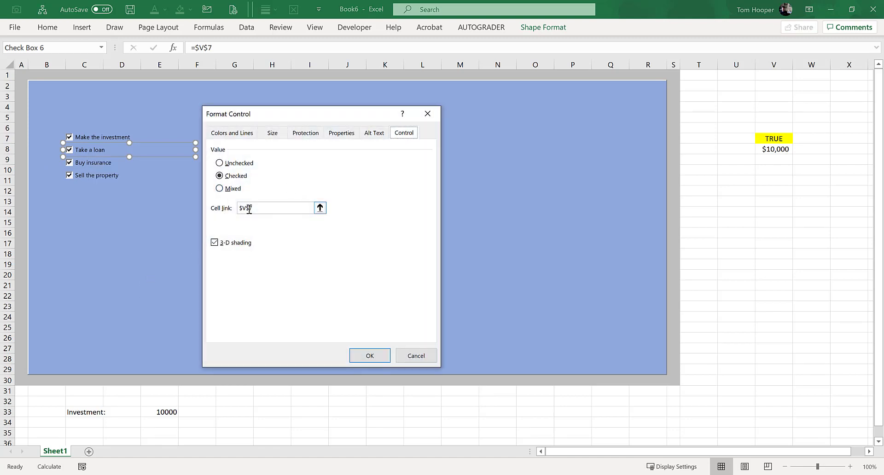
key(Return)
key(Escape)
Step: Move the $10,000 value from V8 to W7, beside the yellow linked cell
click(779, 152)
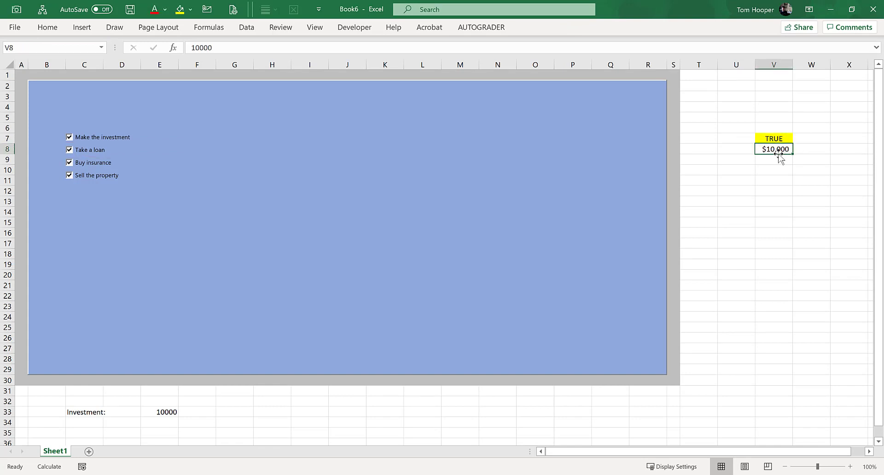
drag(778, 153, 816, 143)
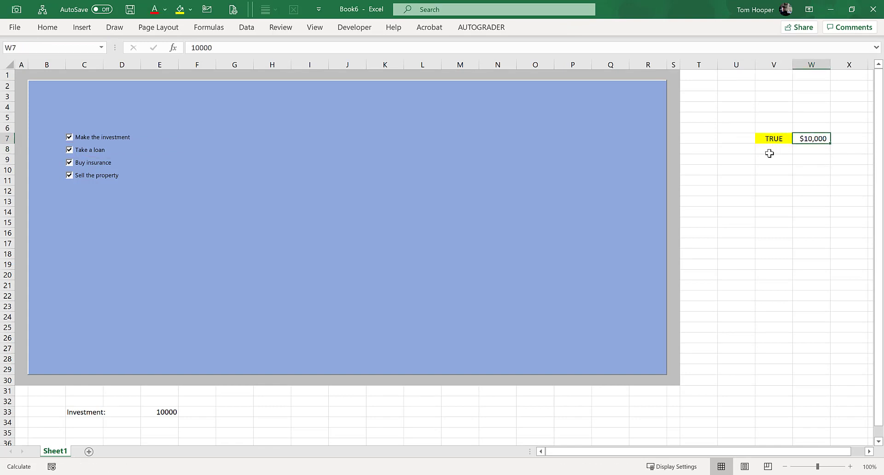
Step: Change the "Take a loan" check box's cell link to V8 and toggle the box off and on to test it
ctrl+click(91, 149)
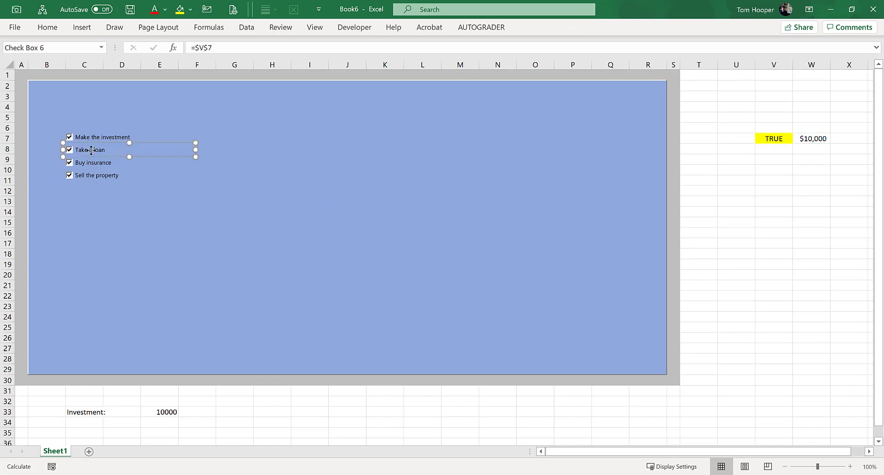
right_click(91, 150)
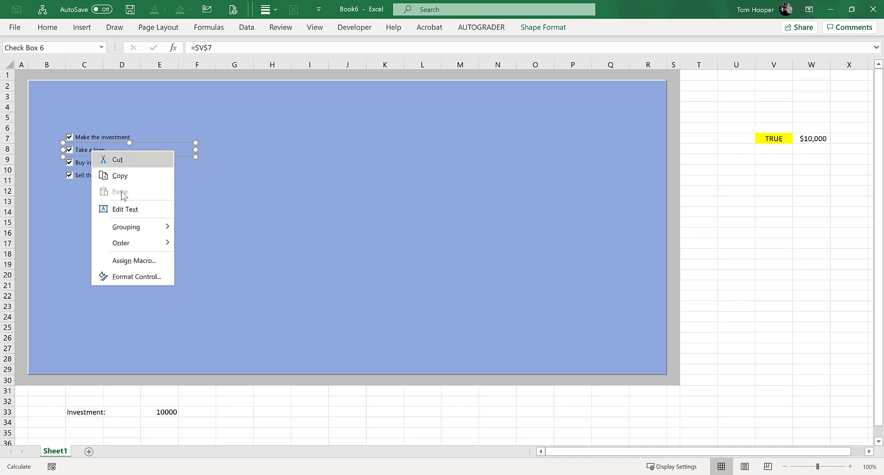
click(154, 276)
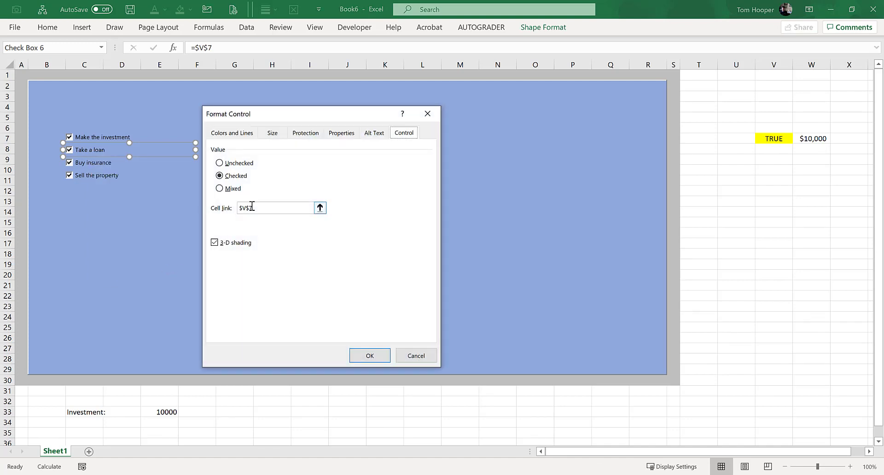
click(260, 211)
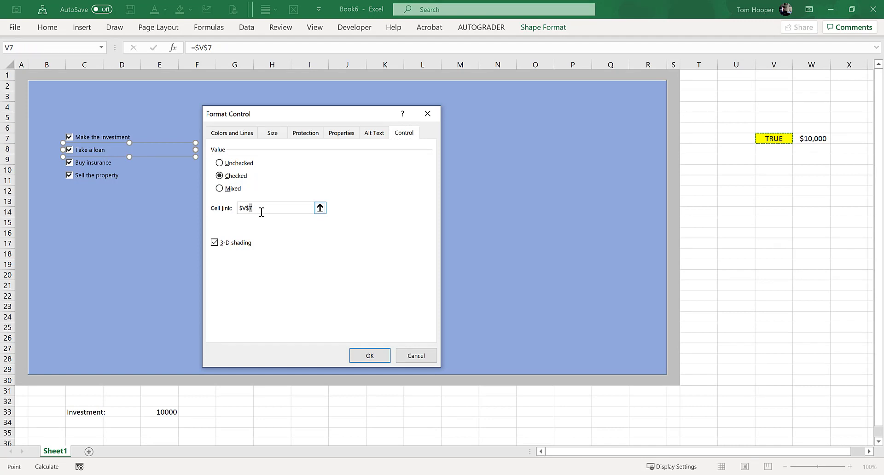
text(8)
click(361, 352)
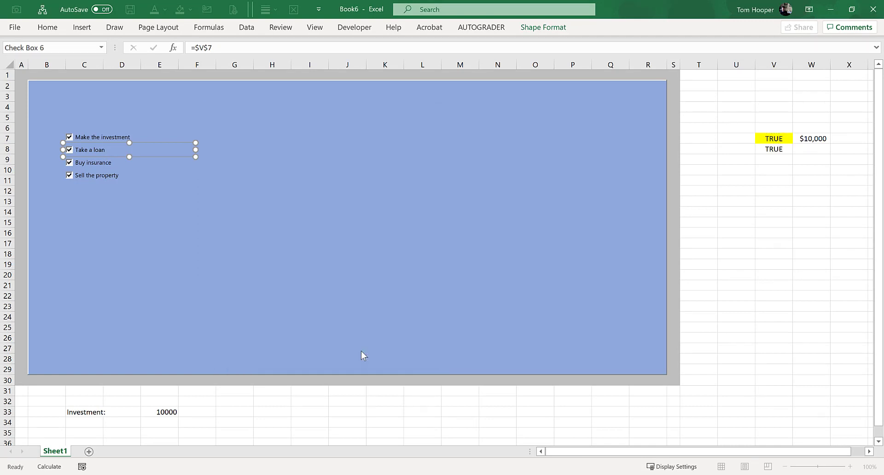
click(210, 191)
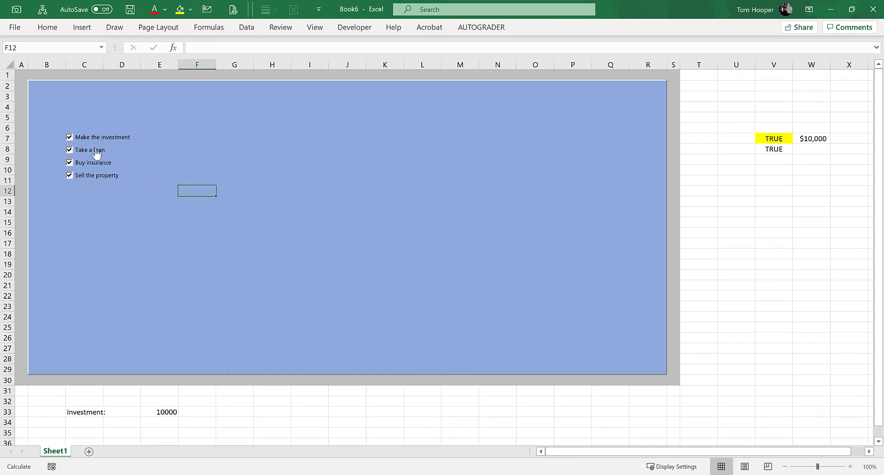
click(96, 153)
click(97, 153)
Step: Change the "Buy insurance" check box's cell link to V9
right_click(96, 164)
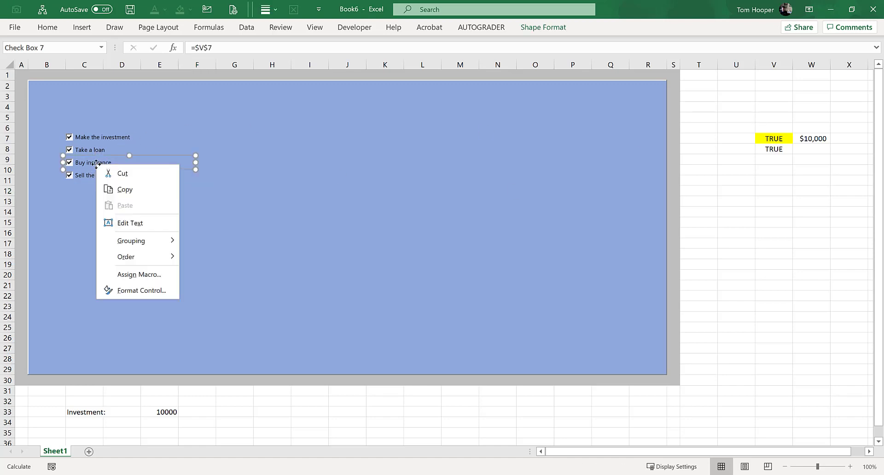
click(152, 290)
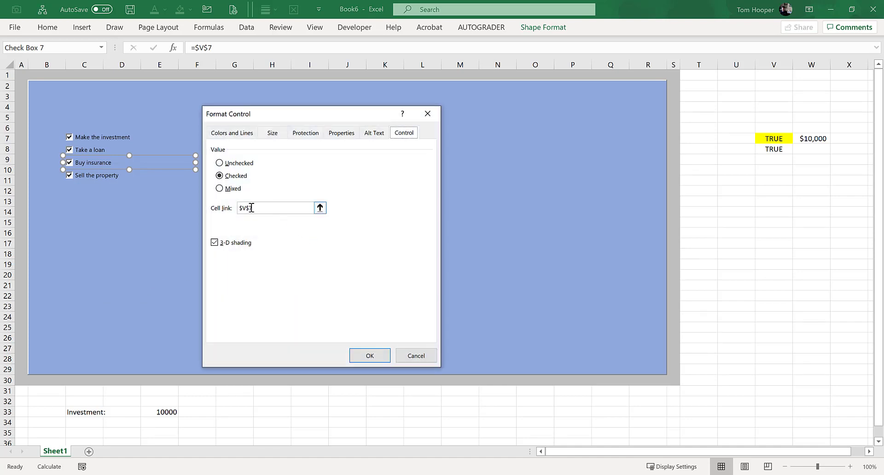
click(260, 207)
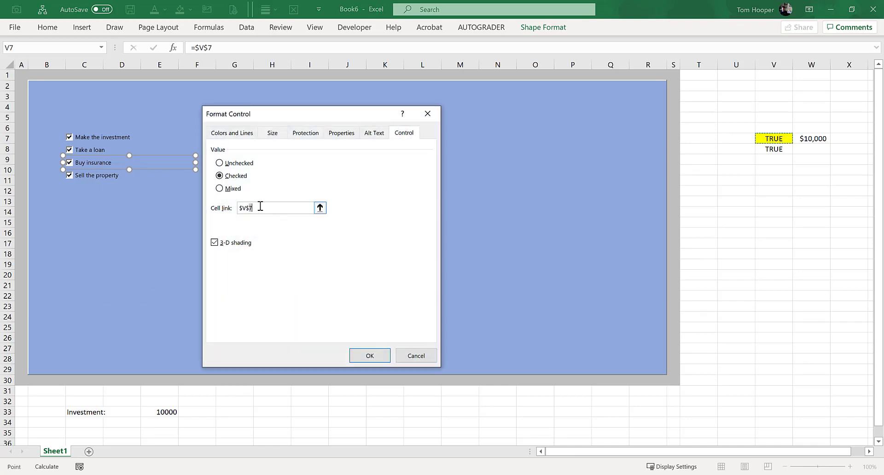
text(9)
key(Return)
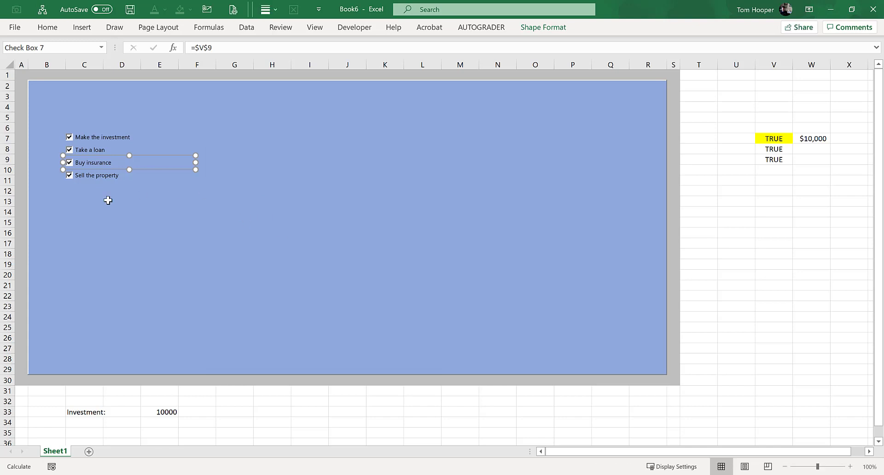
Step: Change the "Sell the property" check box's cell link to V10
right_click(100, 178)
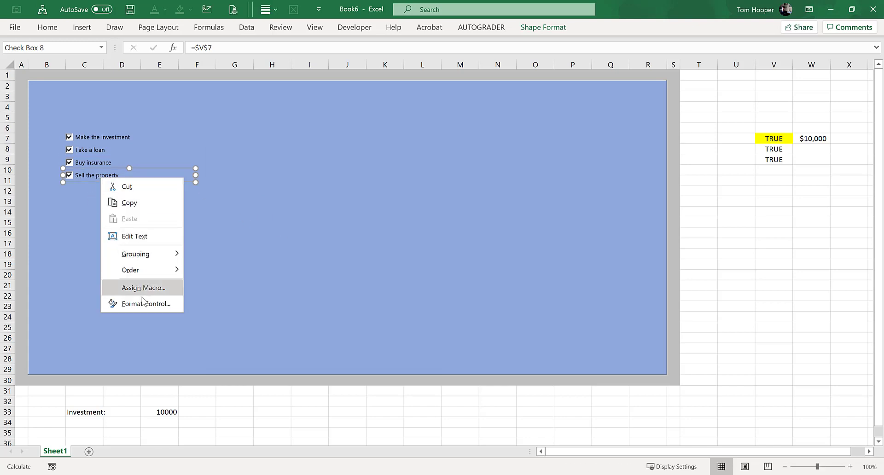
click(142, 305)
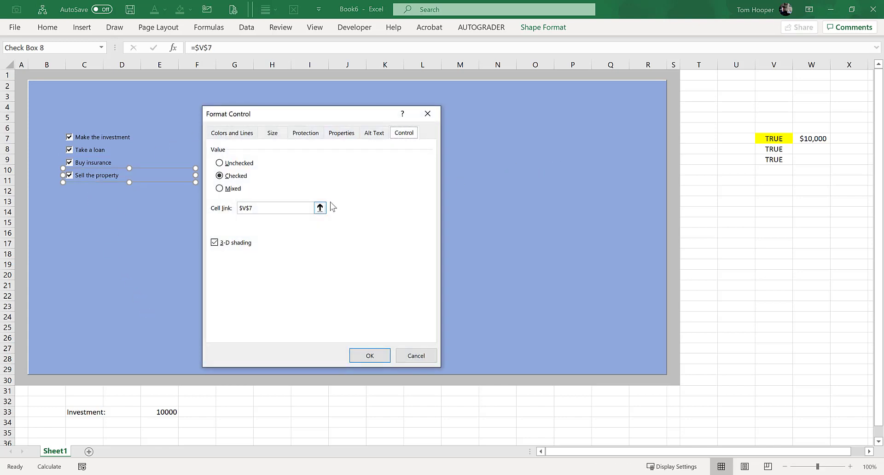
click(249, 207)
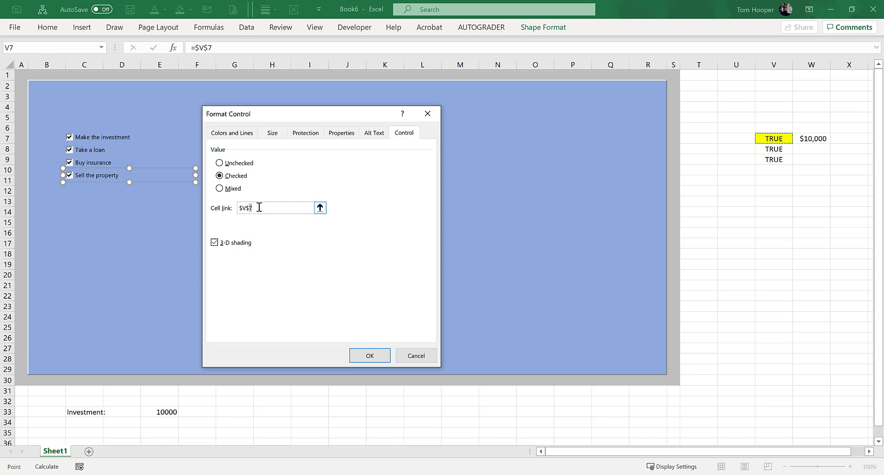
text(10)
key(Return)
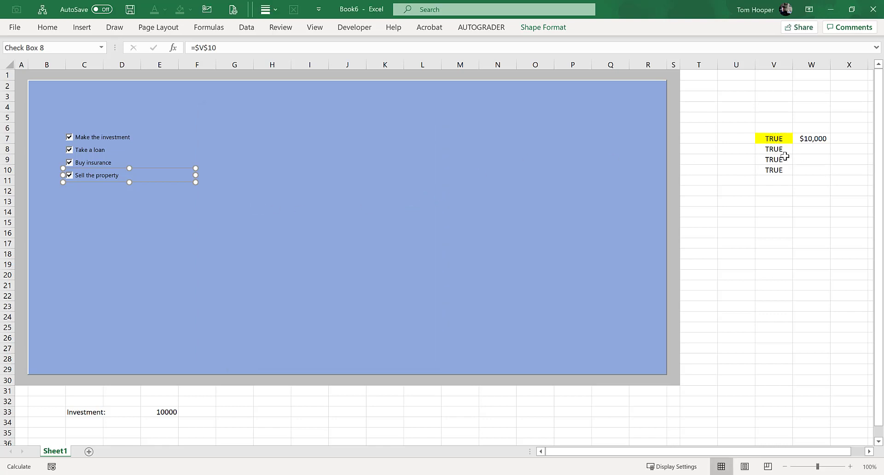
Step: Fill the linked cells V8:V10 with yellow
drag(778, 149, 779, 169)
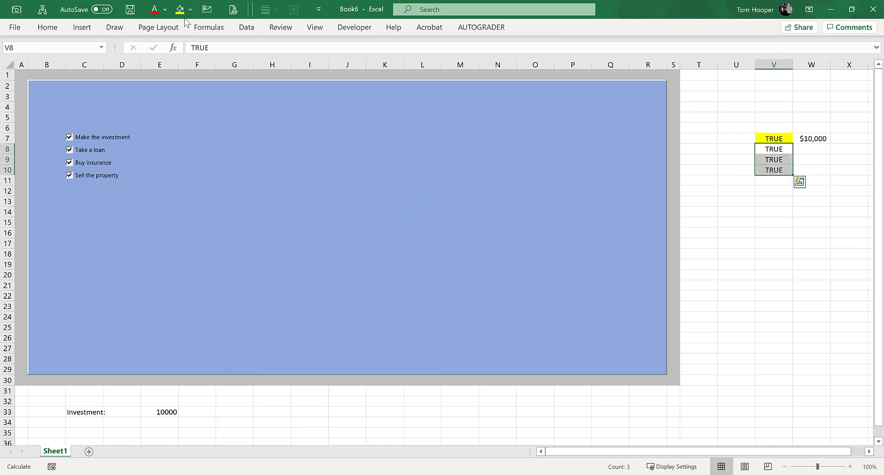
click(180, 9)
click(794, 233)
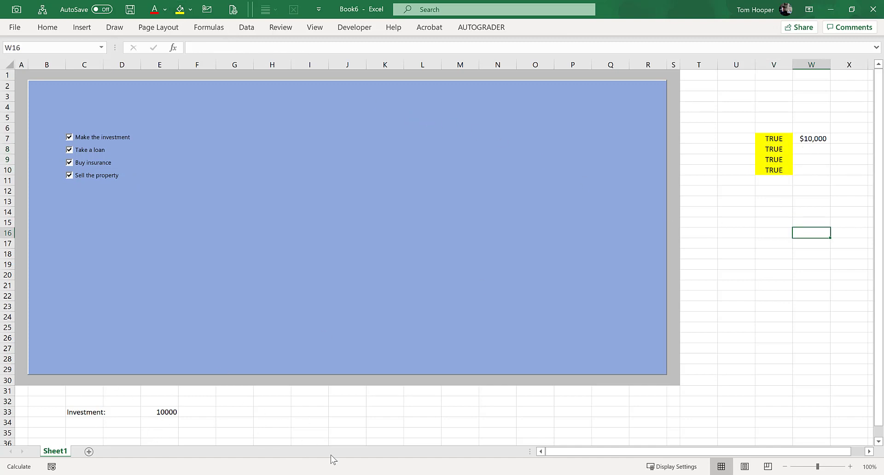
Step: Uncheck "Take a loan" and "Sell the property", and inspect each linked cell in V7:V10 and the amount in W7
click(98, 150)
click(101, 178)
click(783, 138)
click(783, 151)
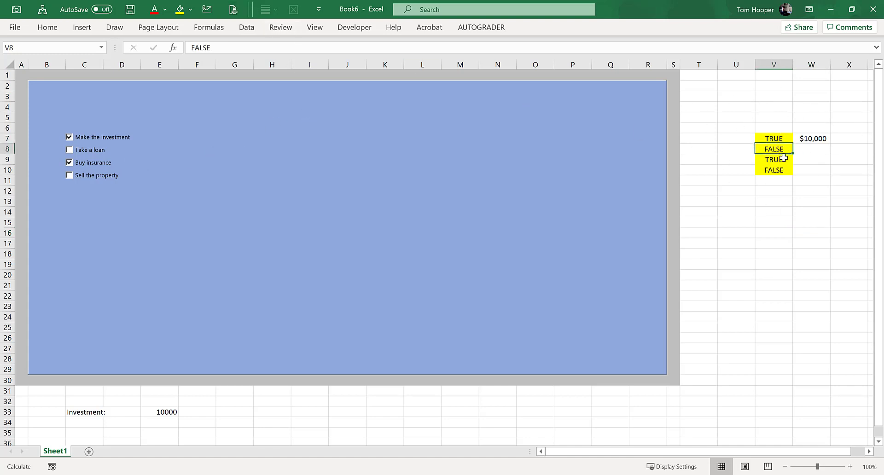
click(783, 159)
click(780, 169)
click(818, 141)
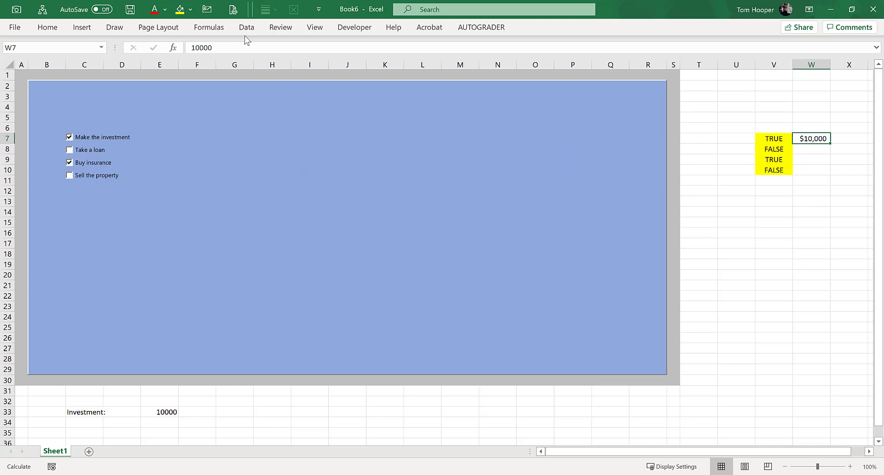
Step: Draw a combo box form control on the blue panel across columns G to I, level with the first check box
click(354, 28)
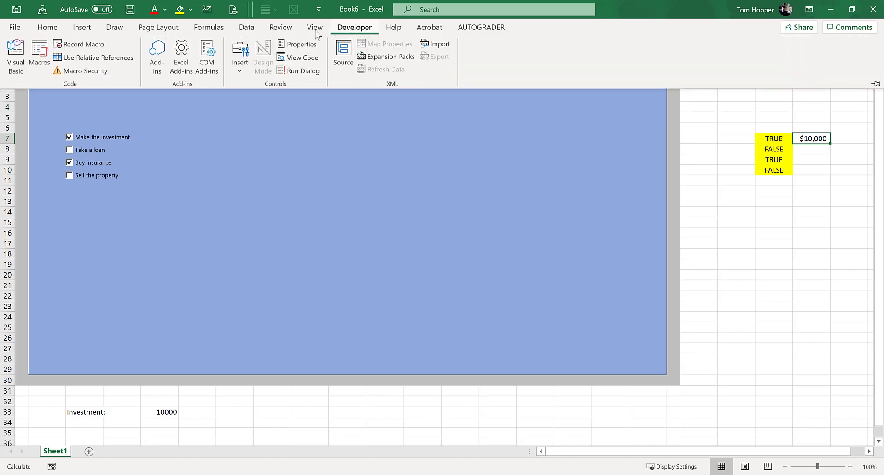
click(239, 67)
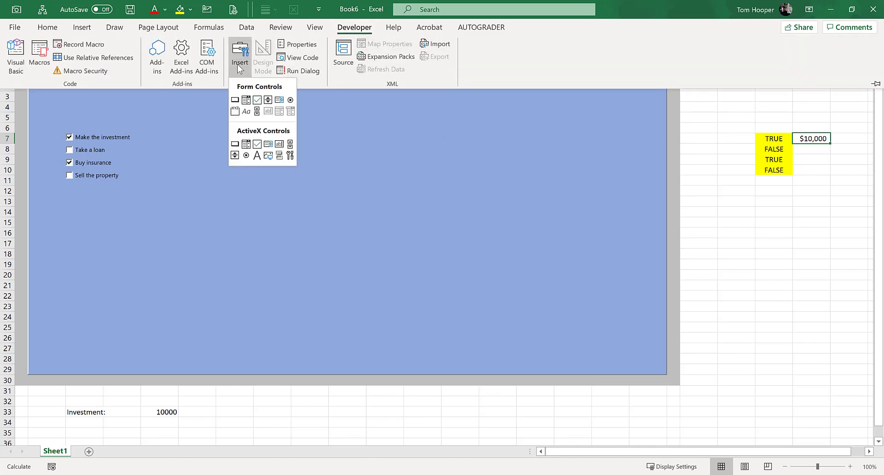
click(246, 100)
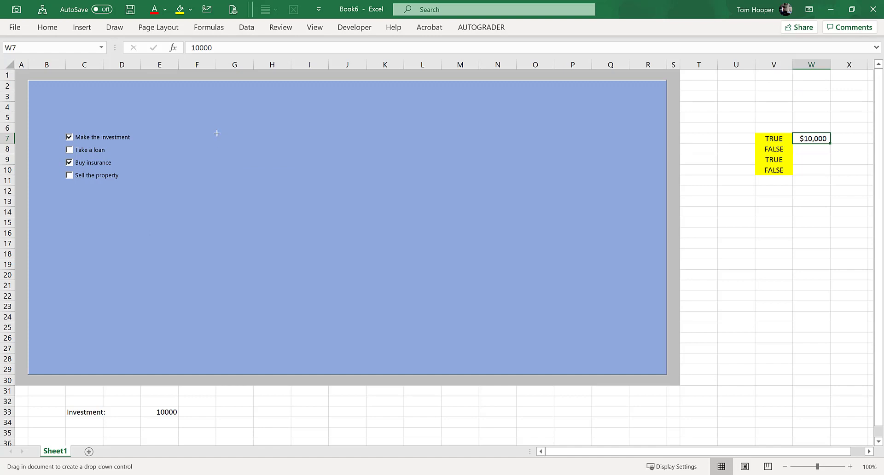
mouse_move(217, 133)
mouse_down()
mouse_move(258, 147)
mouse_move(316, 146)
mouse_up()
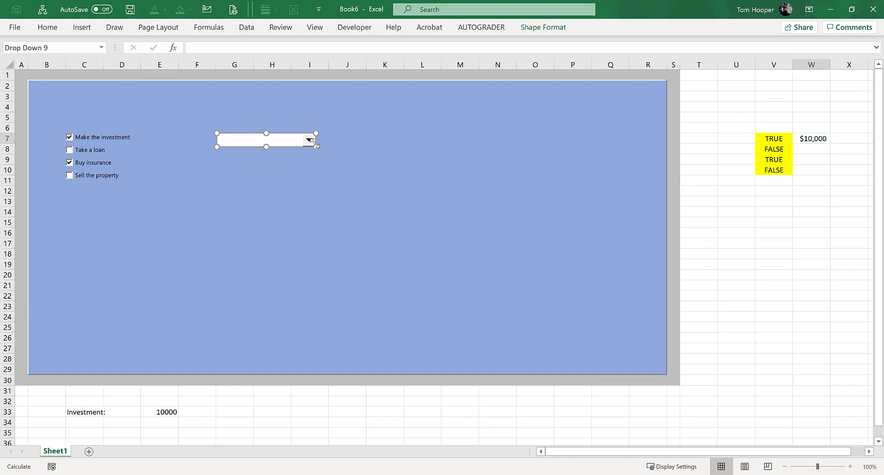
Step: Open the combo box's control settings and set its cell link to V14
right_click(302, 143)
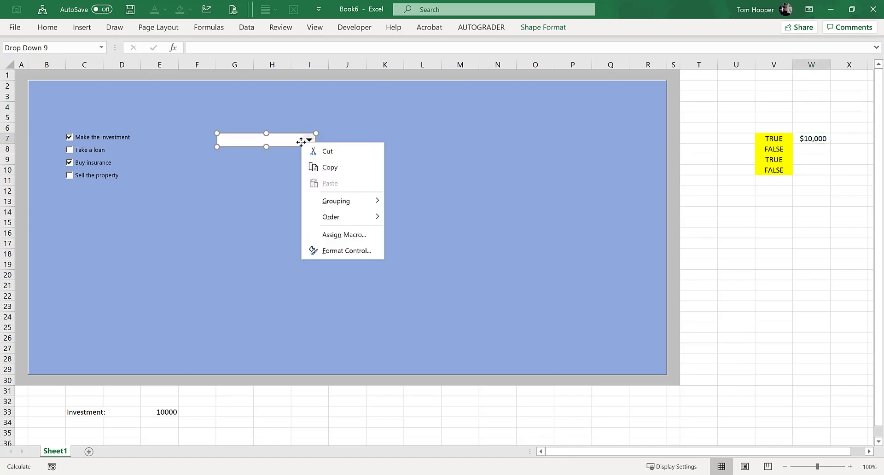
click(341, 251)
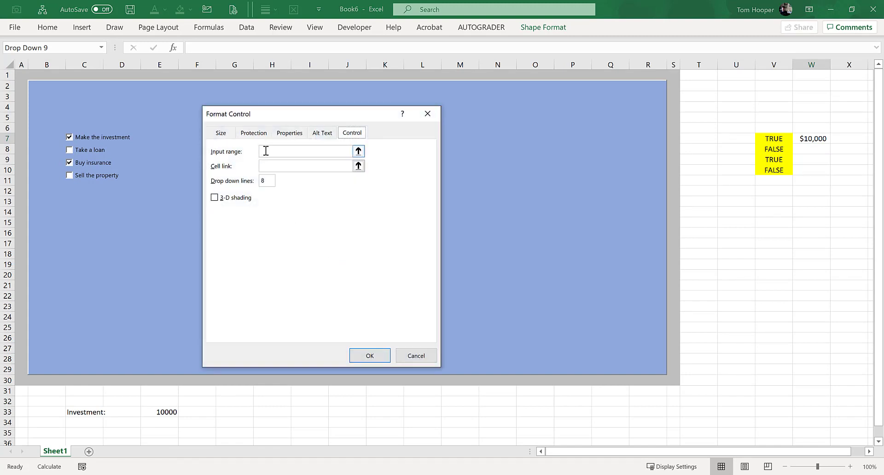
click(267, 168)
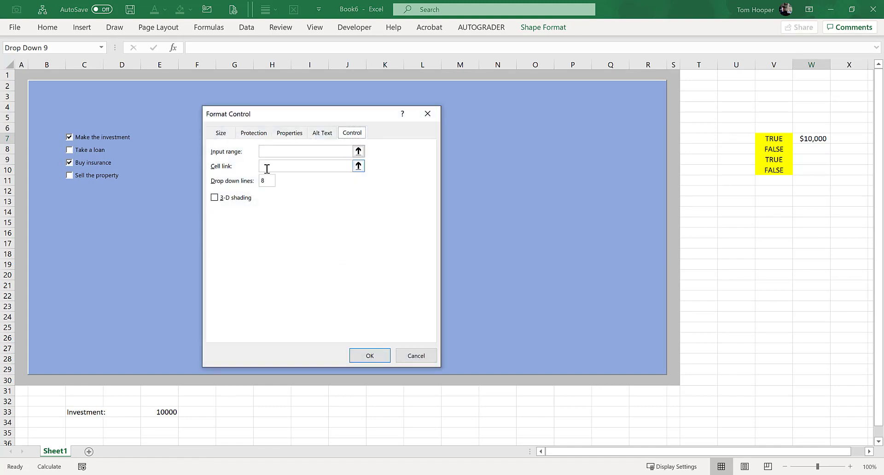
click(294, 166)
click(779, 213)
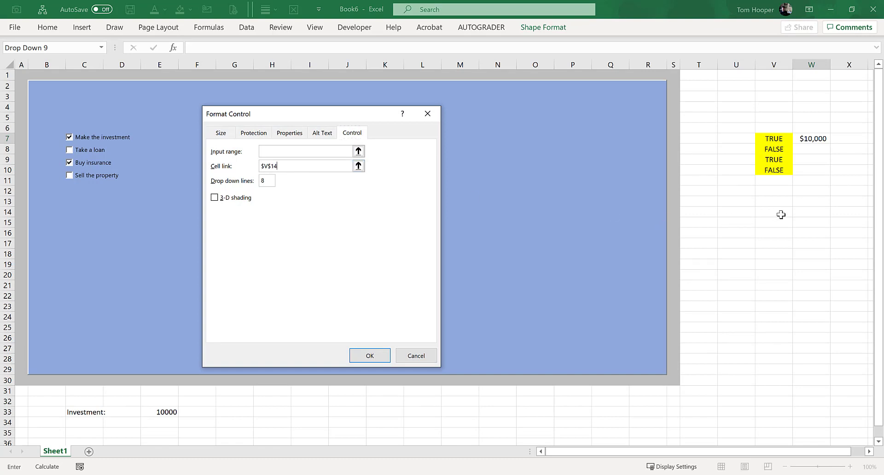
Step: Set the combo box's input range to V15:V17
click(271, 151)
click(358, 151)
click(780, 210)
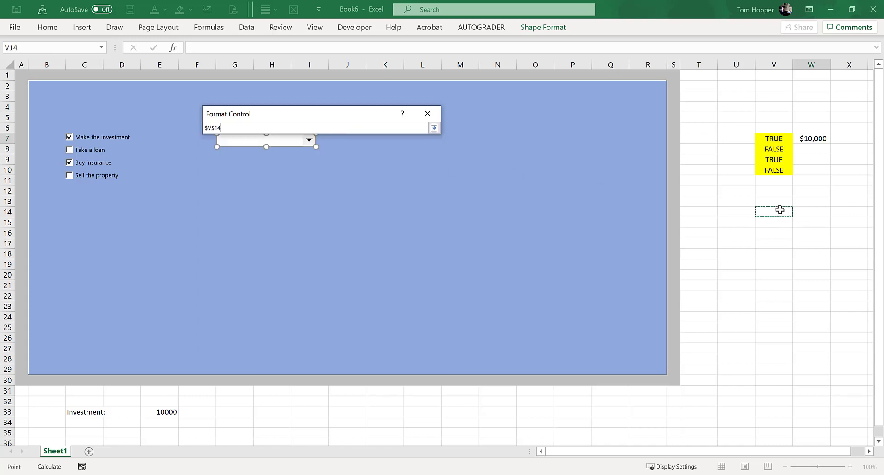
drag(775, 218, 773, 248)
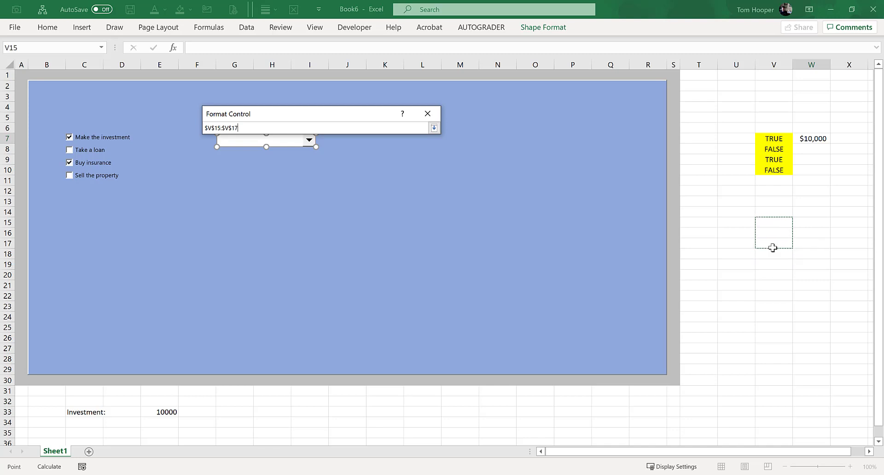
click(433, 128)
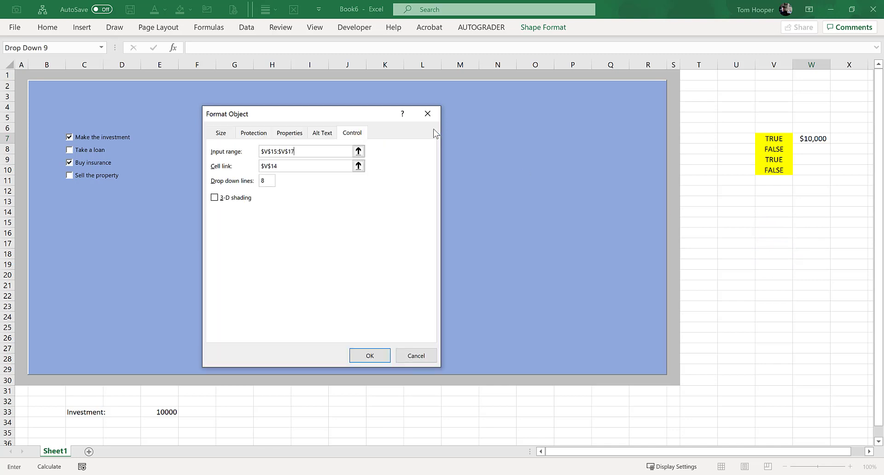
Step: Turn on 3-D shading for the combo box, set its drop down lines to 3, and apply the settings
click(214, 198)
click(270, 181)
key(BackSpace)
text(3)
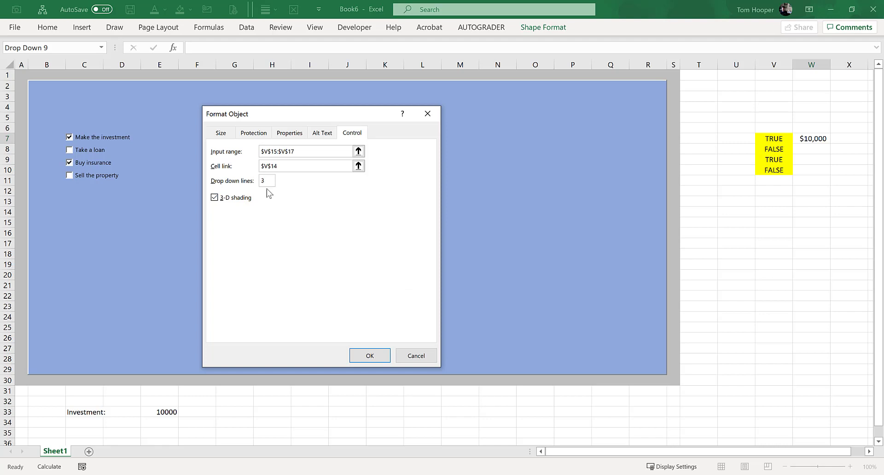
click(370, 356)
Step: Enter the combo box options High prices, Medium Prices and Low Prices in cells V15 to V17
click(772, 201)
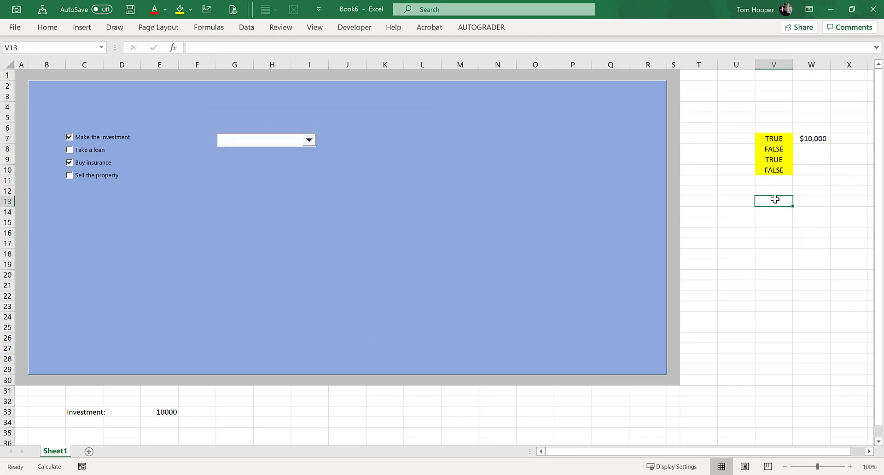
key(Down)
key(Down)
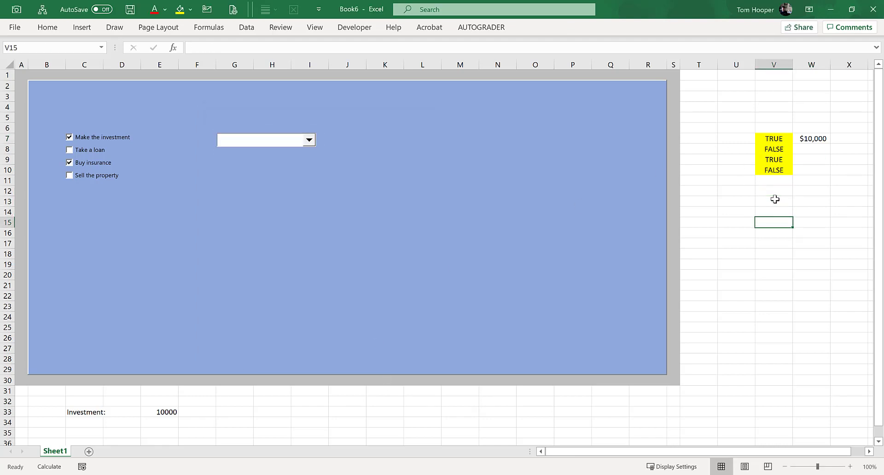
text(High prices)
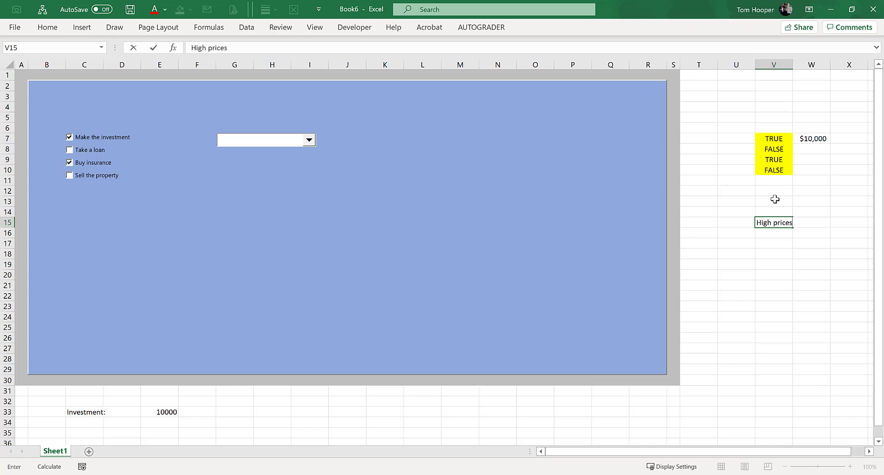
key(Return)
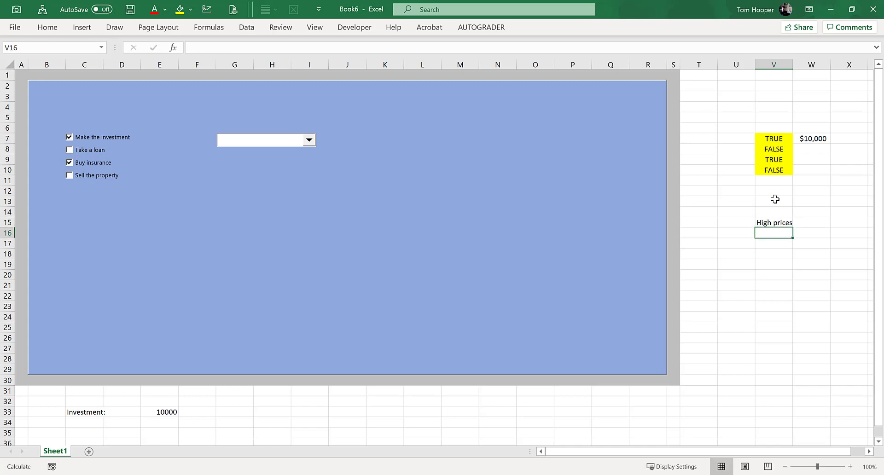
text(Med )
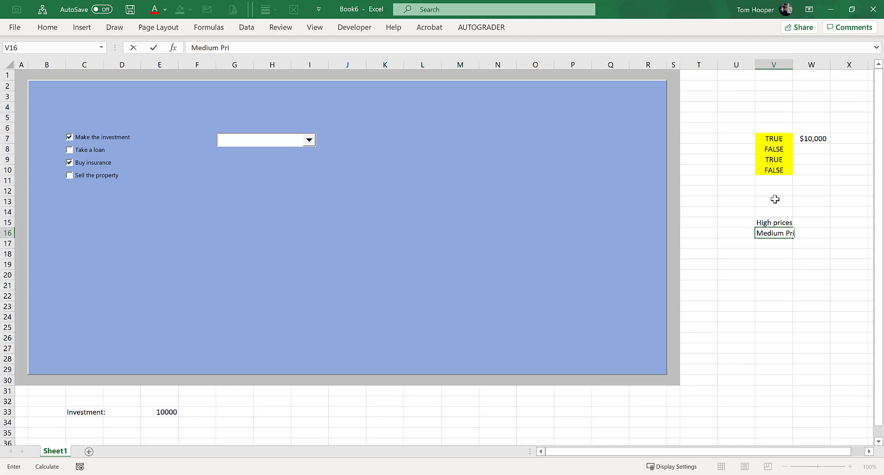
text(um Prices)
key(Return)
text(Low Prices)
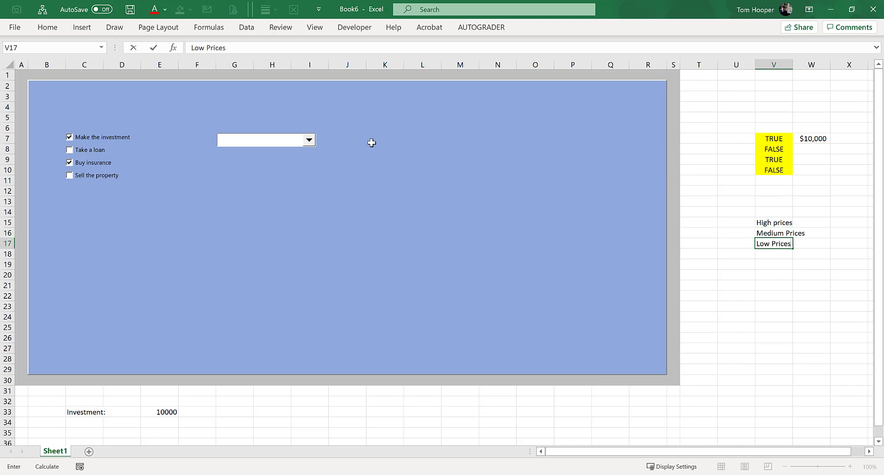
Step: Review the combo box's option list and the input range and cell link in its control settings, without changing them
click(309, 141)
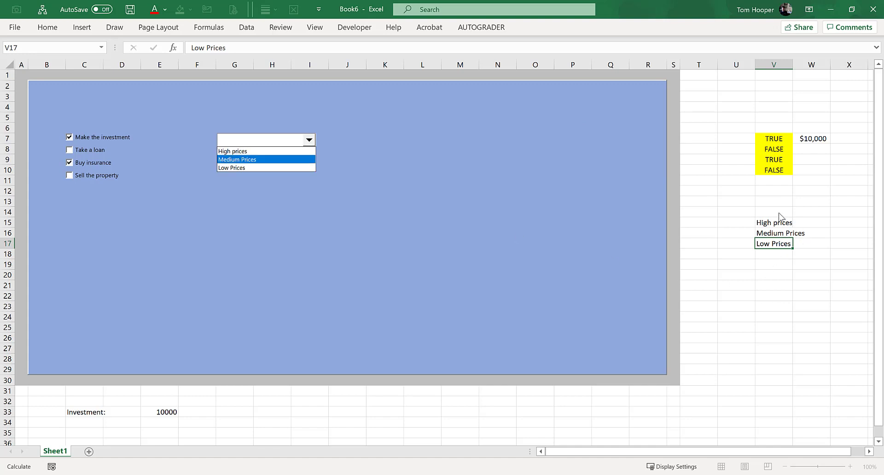
click(272, 145)
right_click(271, 143)
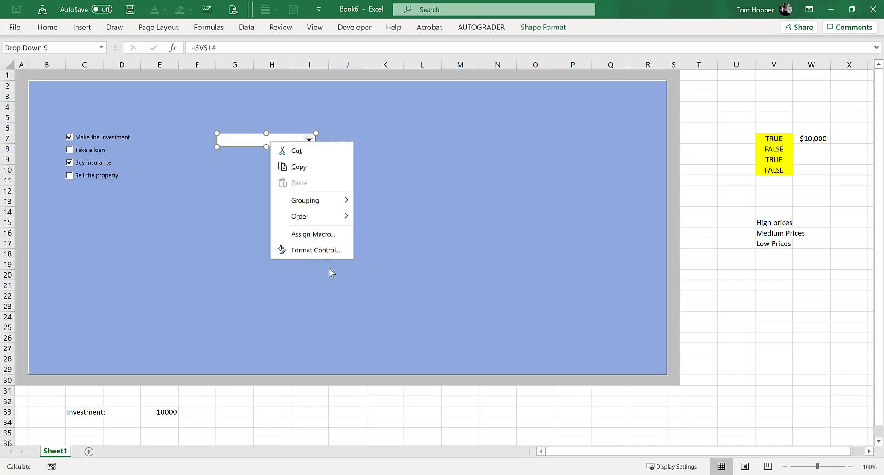
click(327, 250)
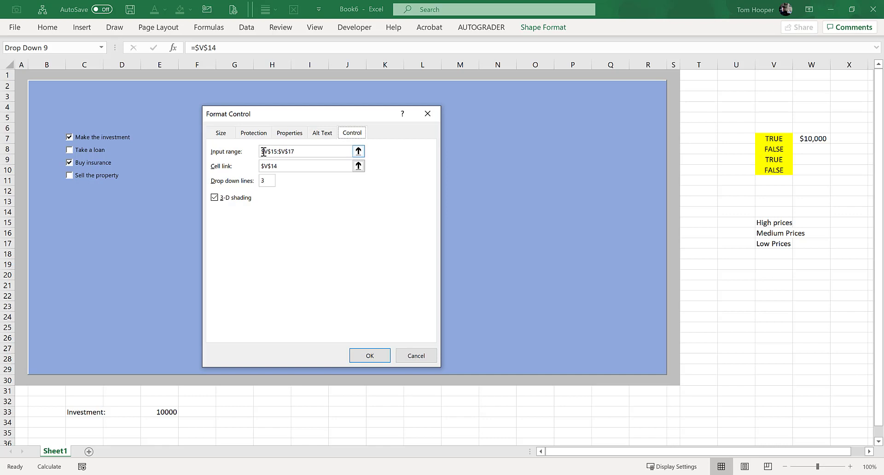
drag(263, 151, 306, 151)
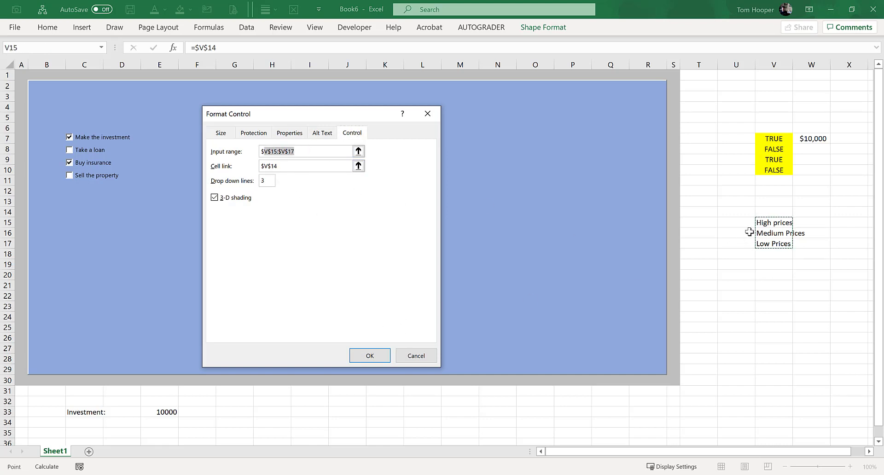
click(422, 355)
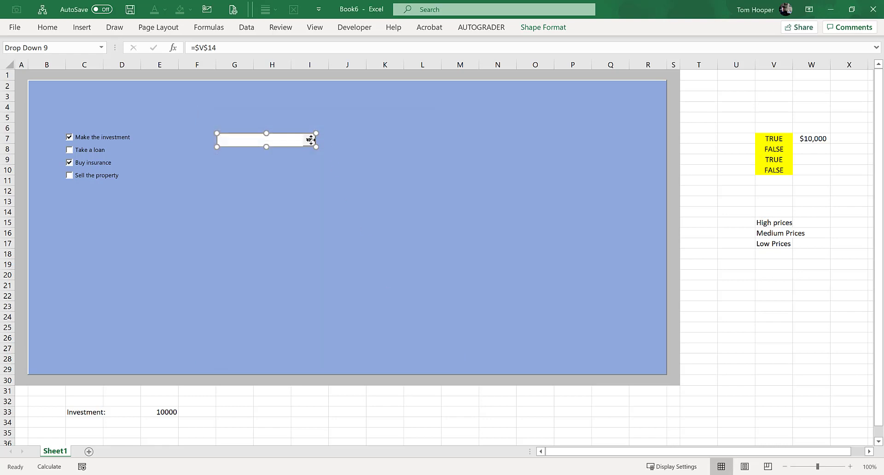
click(384, 159)
click(308, 140)
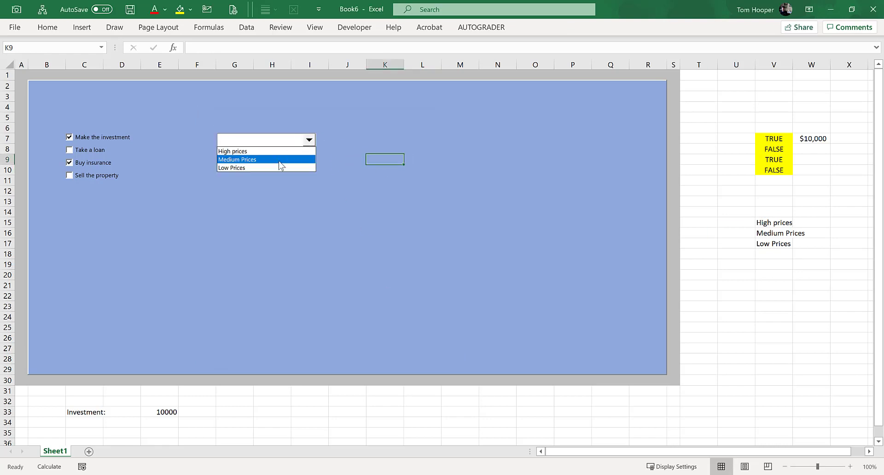
Step: Fill the combo box's linked cell V14 with yellow
click(785, 212)
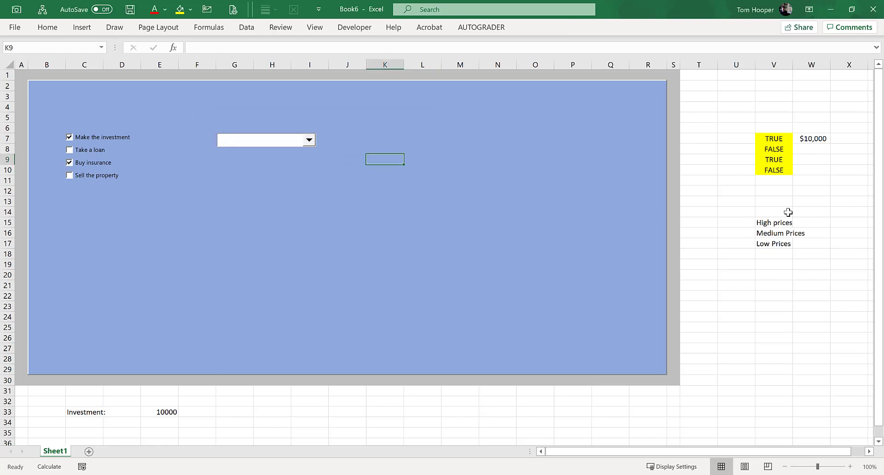
click(785, 213)
click(180, 10)
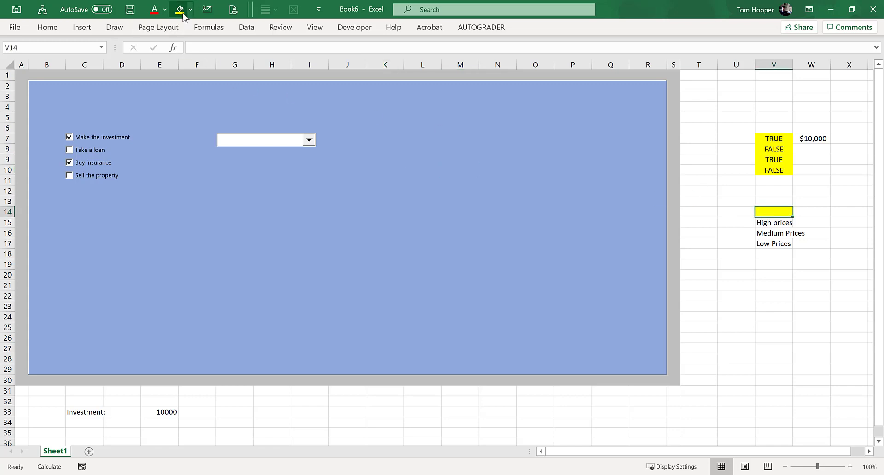
Step: Test the combo box's cell link by choosing Medium Prices, High prices and Low Prices in turn
click(309, 140)
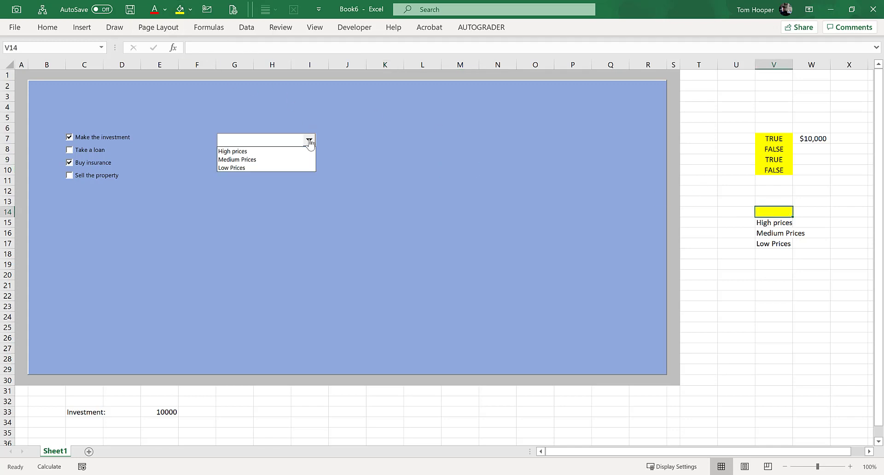
click(254, 159)
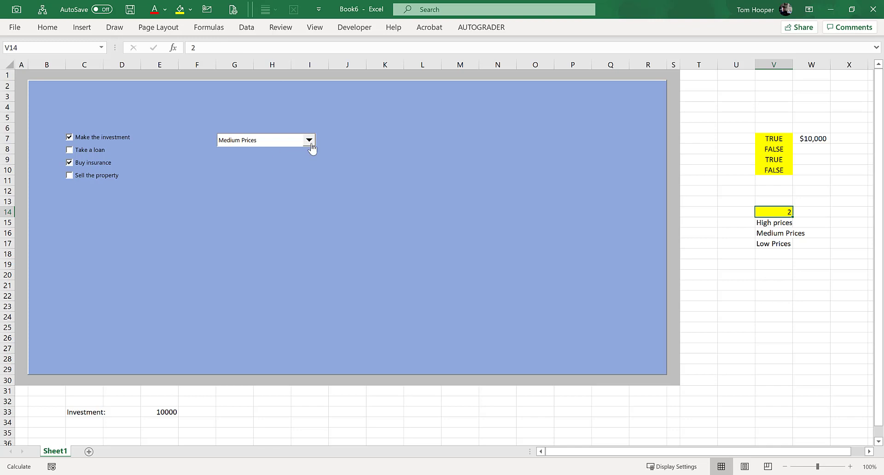
click(309, 141)
click(273, 153)
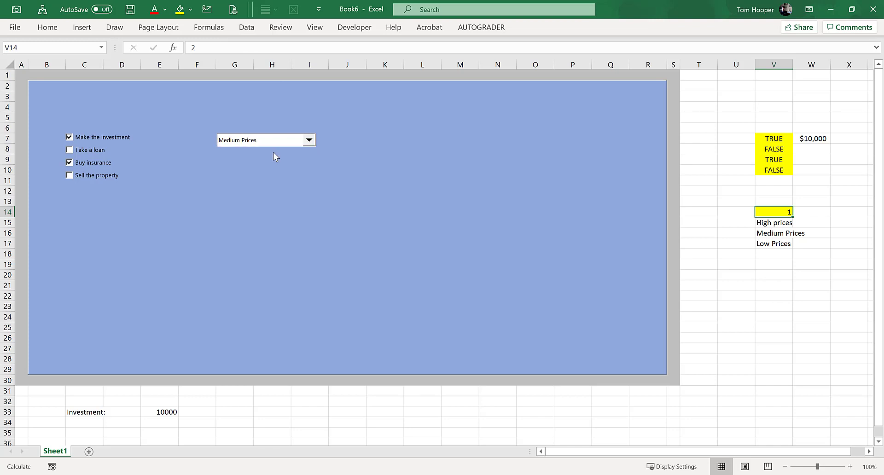
click(309, 140)
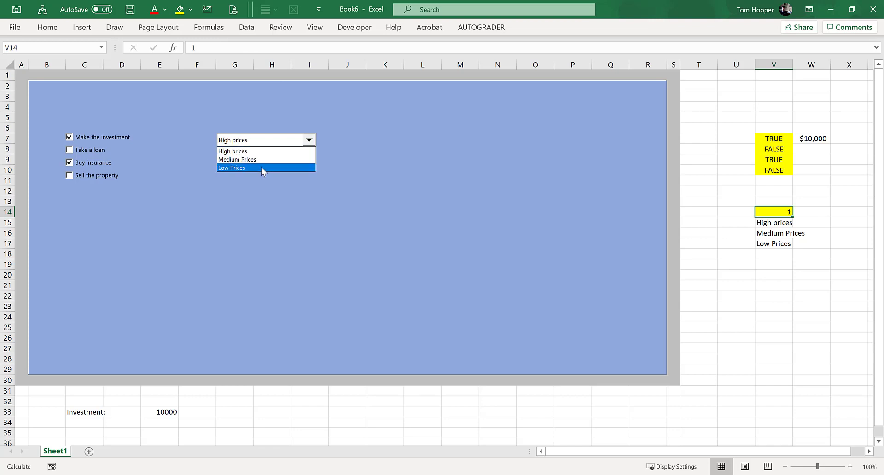
click(261, 166)
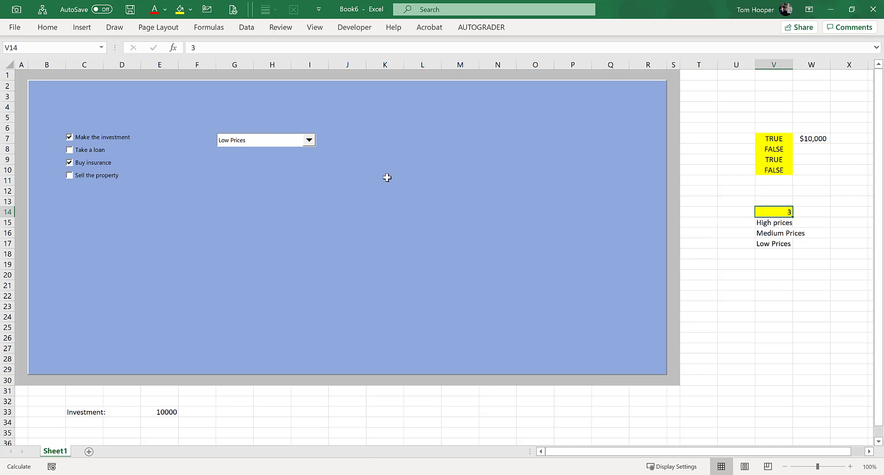
Step: Enter the prices $100, $50 and $25 in W15 to W17, beside the high, medium and low options
click(810, 224)
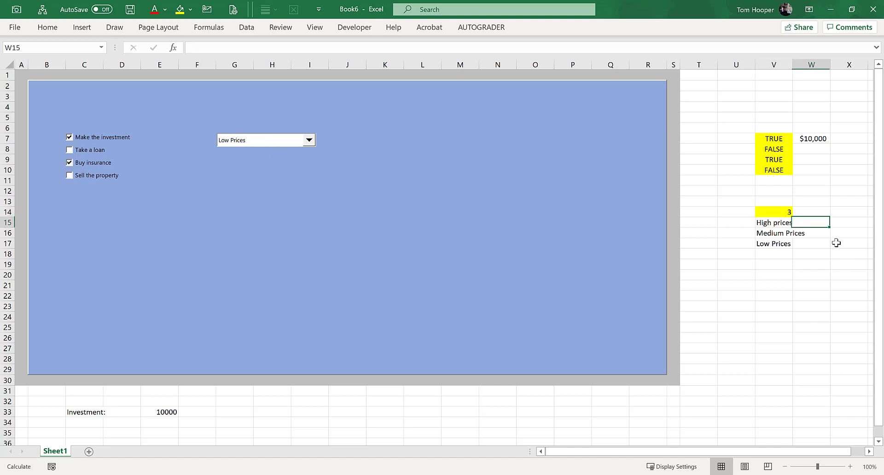
text(100)
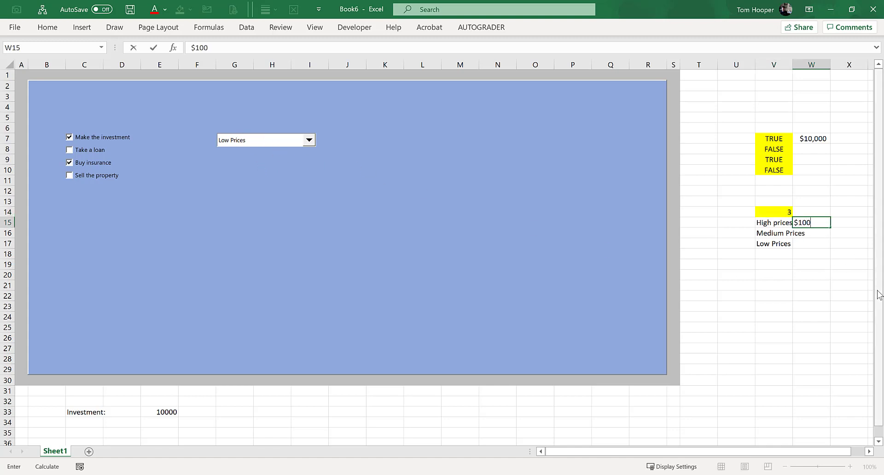
key(Return)
text(%)
text($5)
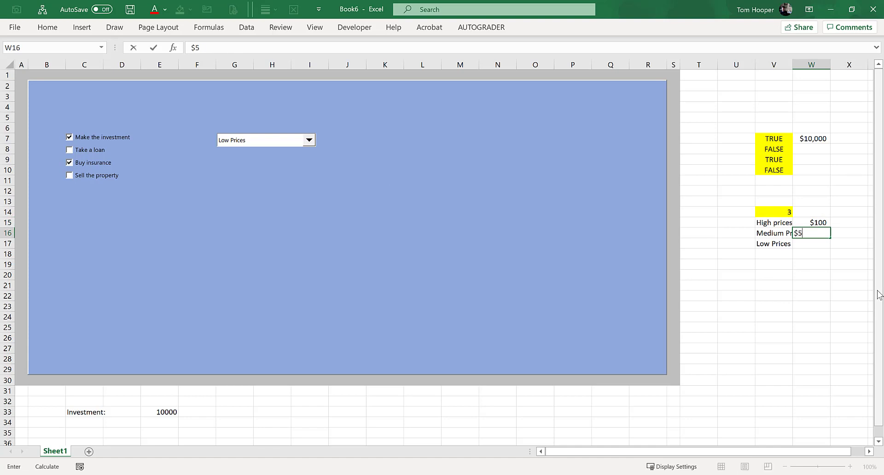
text(0)
key(Return)
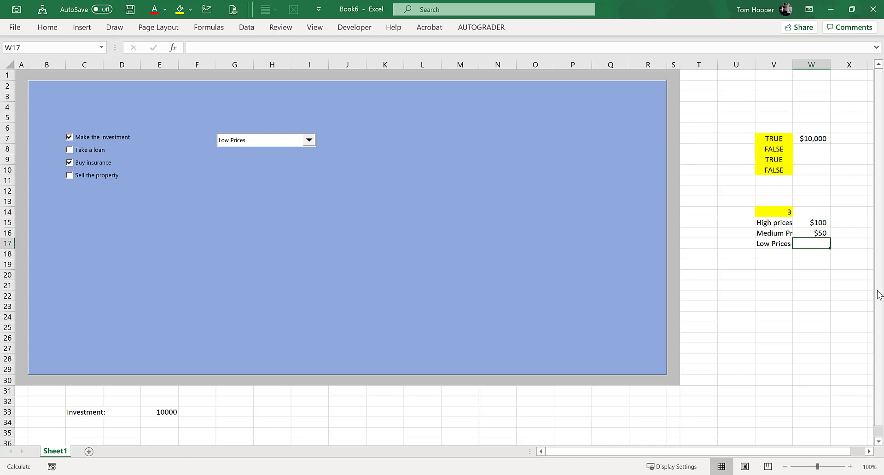
text($25)
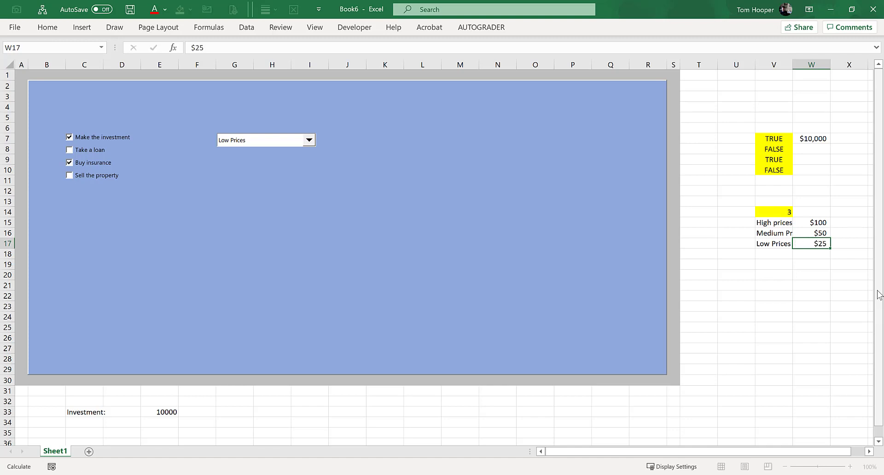
key(Return)
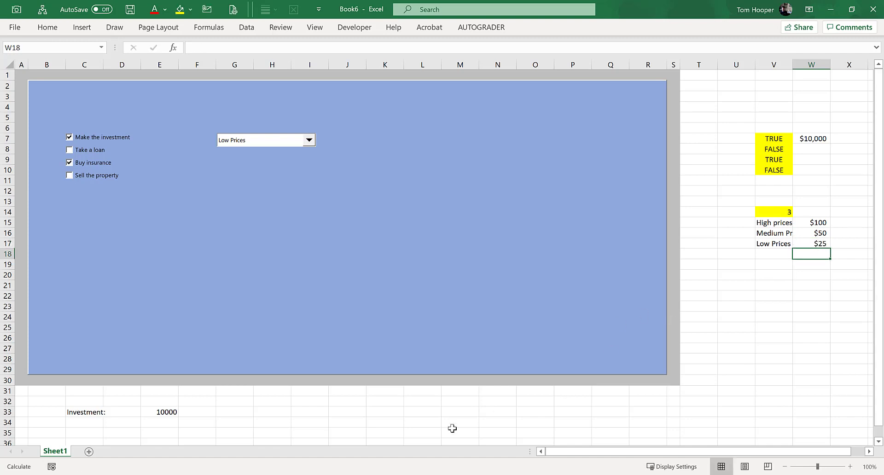
Step: Enter the label "Prices:" in cell C34, below the Investment label
click(100, 432)
key(Up)
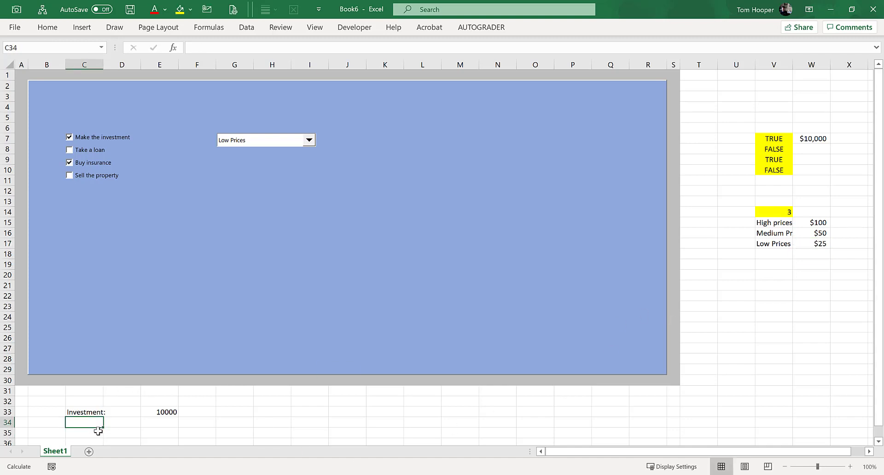
text(Prices:)
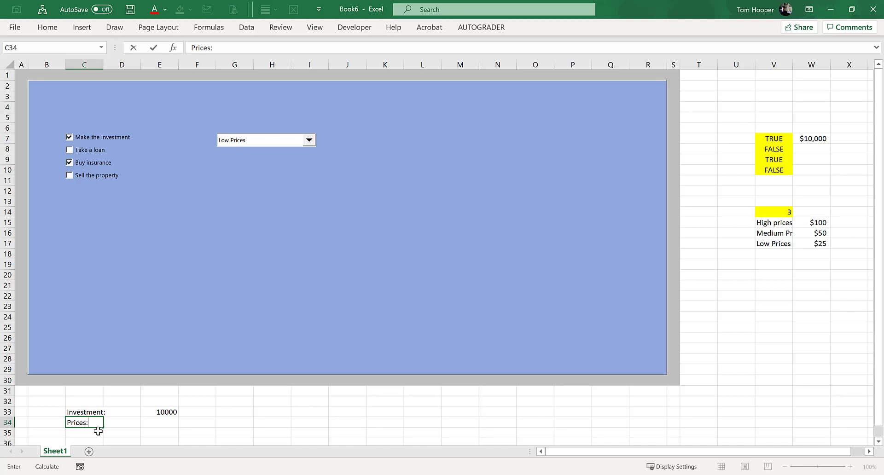
key(Tab)
key(Tab)
key(Tab)
Step: Enter an INDEX formula in E34 that picks the price from W15:W17 using V14 as the row number
key(Left)
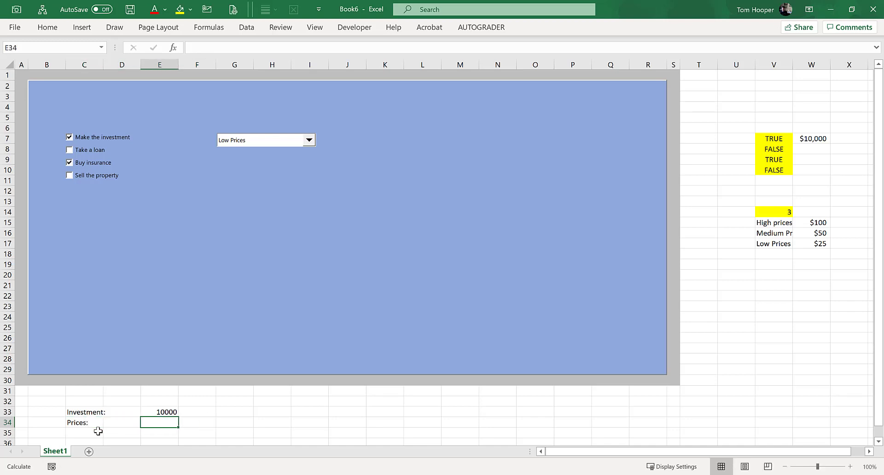
text(=index()
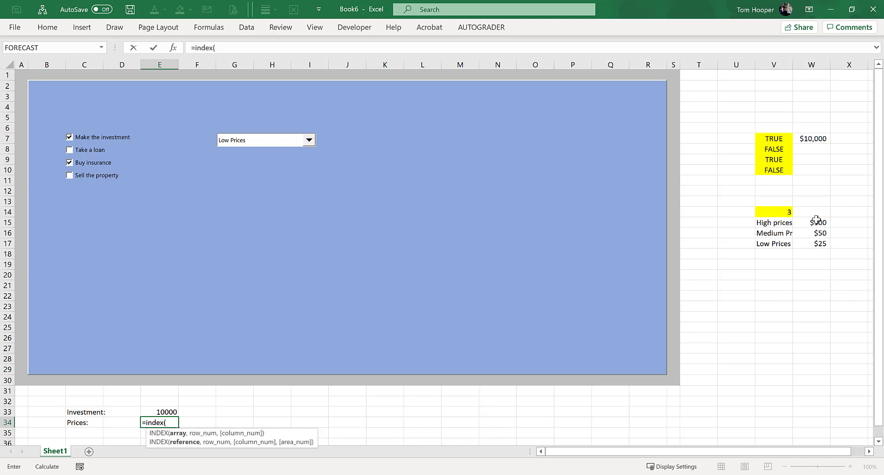
drag(818, 223, 826, 249)
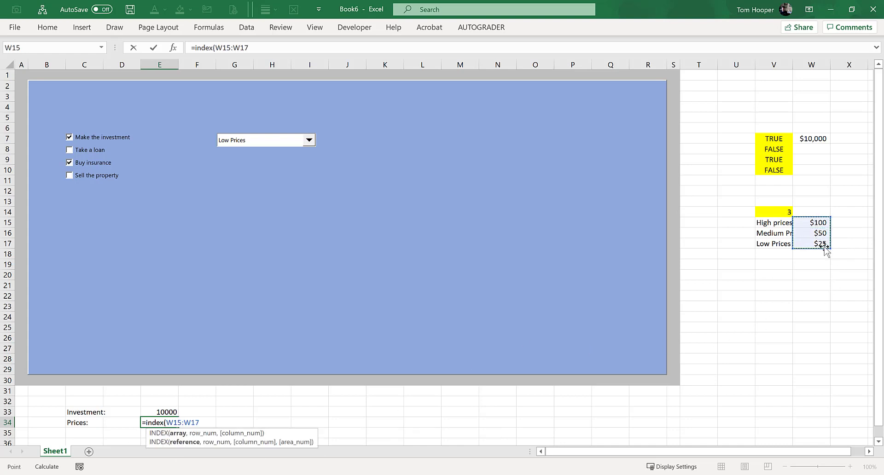
text(,)
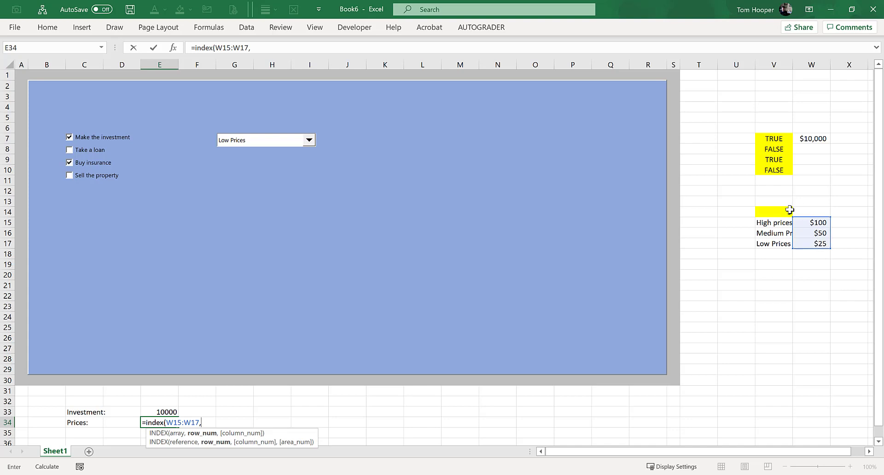
click(777, 210)
key(Return)
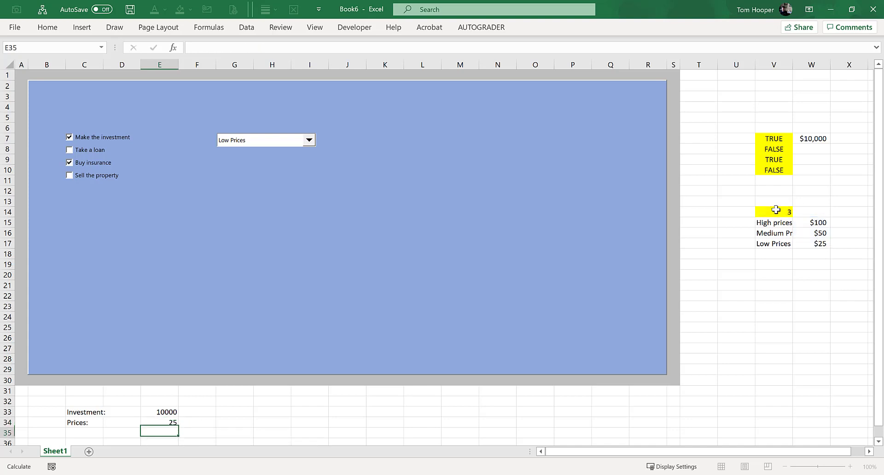
Step: Choose High prices in the combo box and check the price formula in E34
click(262, 141)
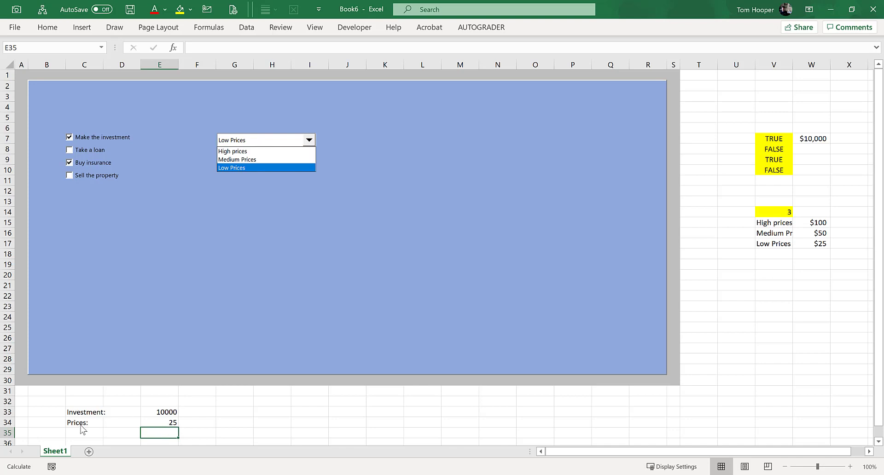
click(271, 152)
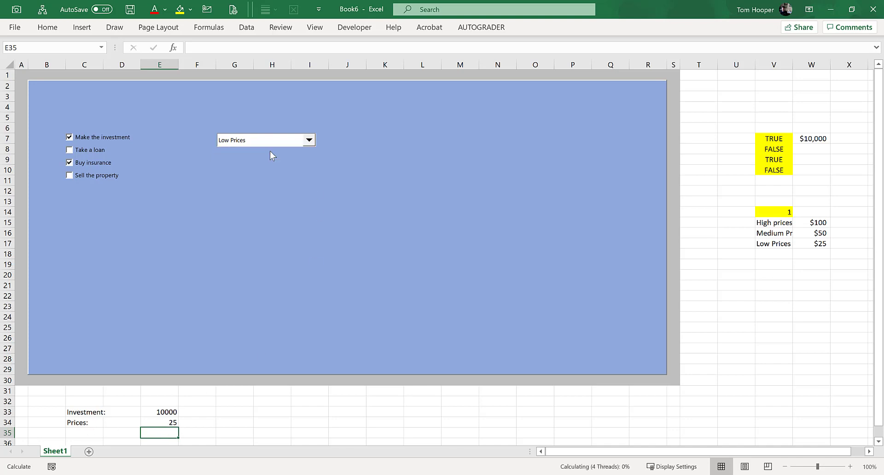
click(167, 421)
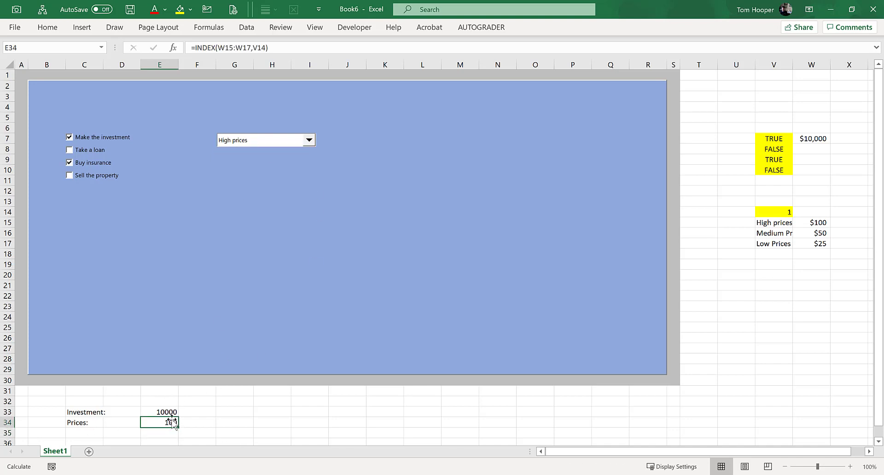
click(309, 140)
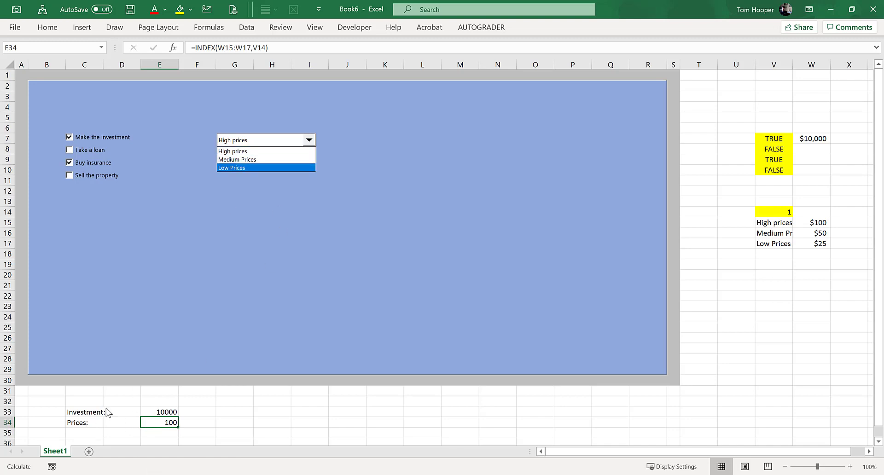
click(310, 139)
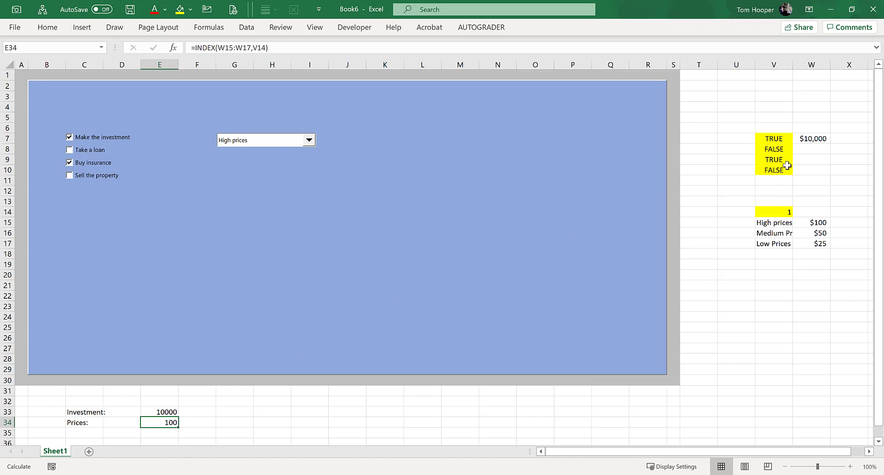
Step: Insert a spin button form control on the panel below the combo box, around H11 to H13
click(356, 28)
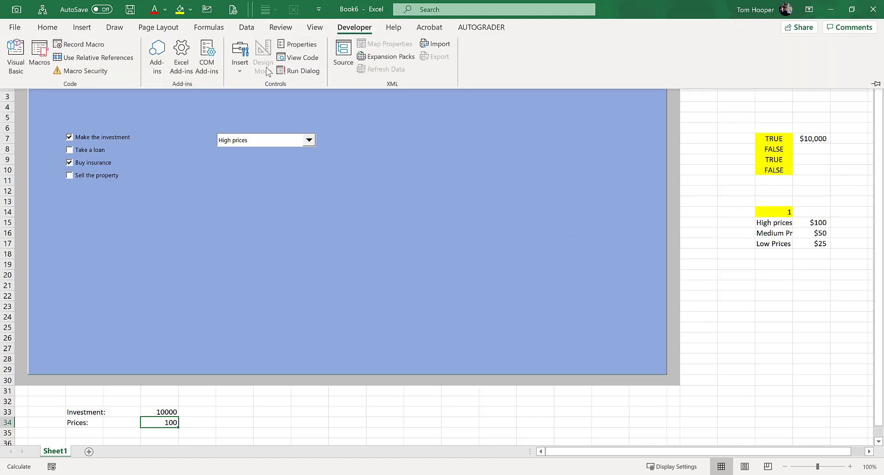
click(239, 72)
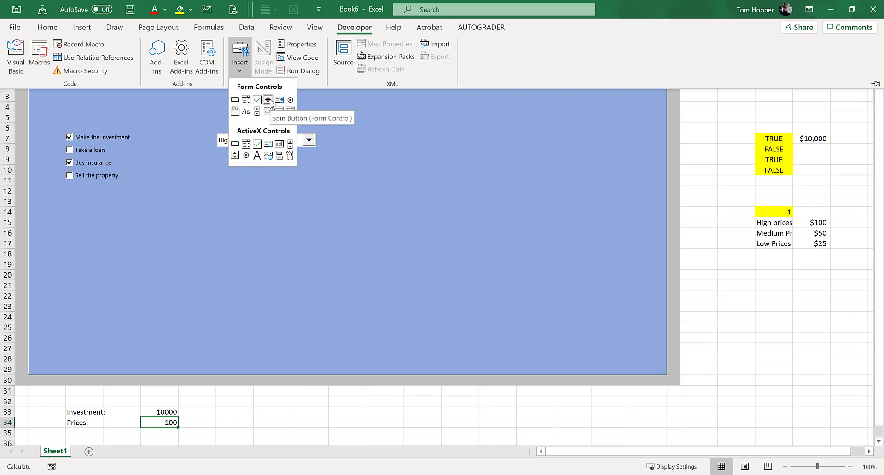
click(269, 101)
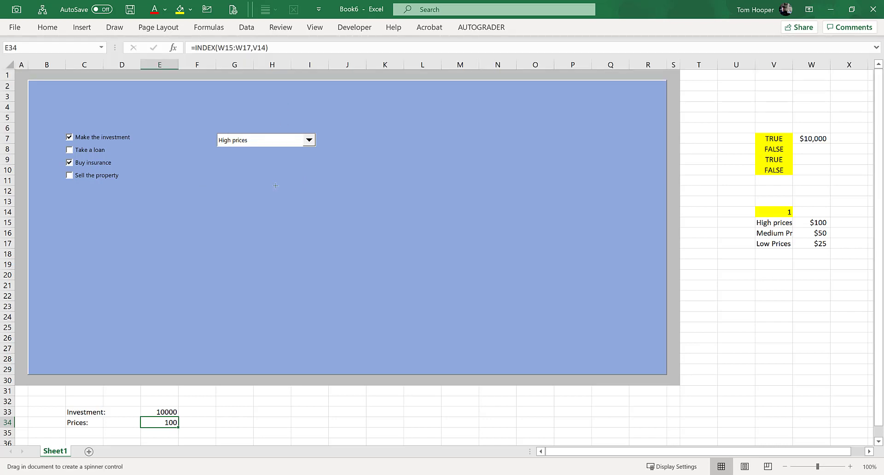
drag(269, 180, 286, 203)
click(239, 188)
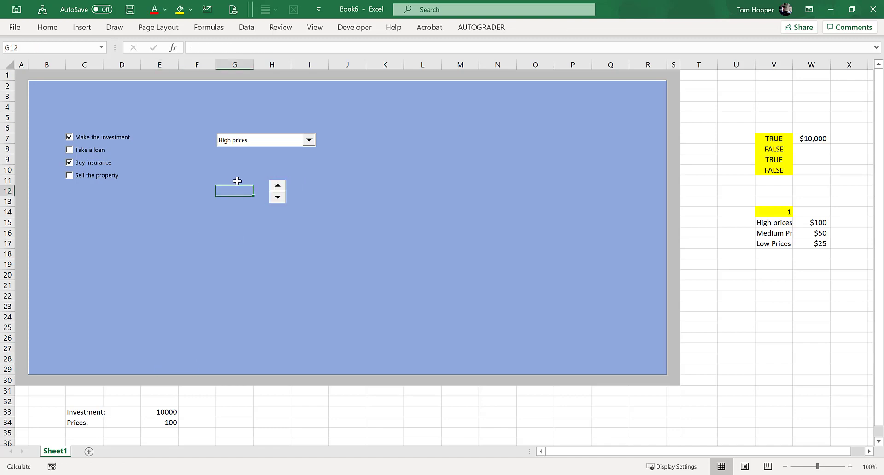
Step: Enter the label "Retirement age" in G10 and the value 65 in G11, beside the spin button
click(233, 172)
text(Ret)
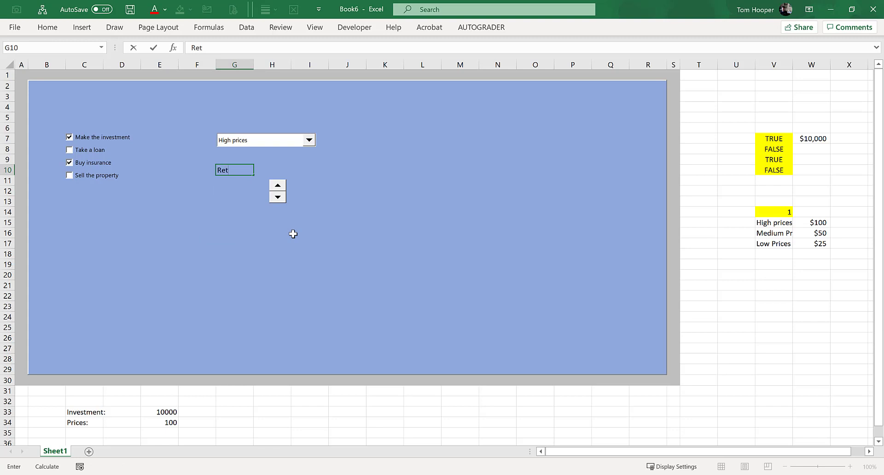
text(irement age)
key(Return)
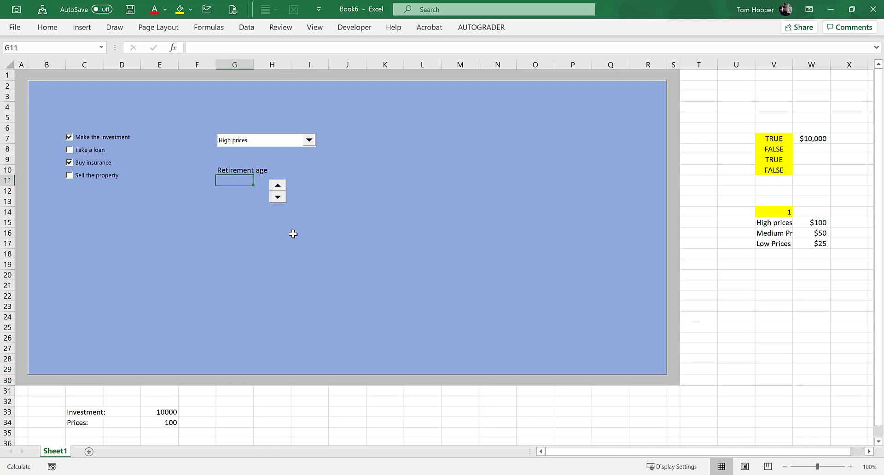
text(65)
key(Return)
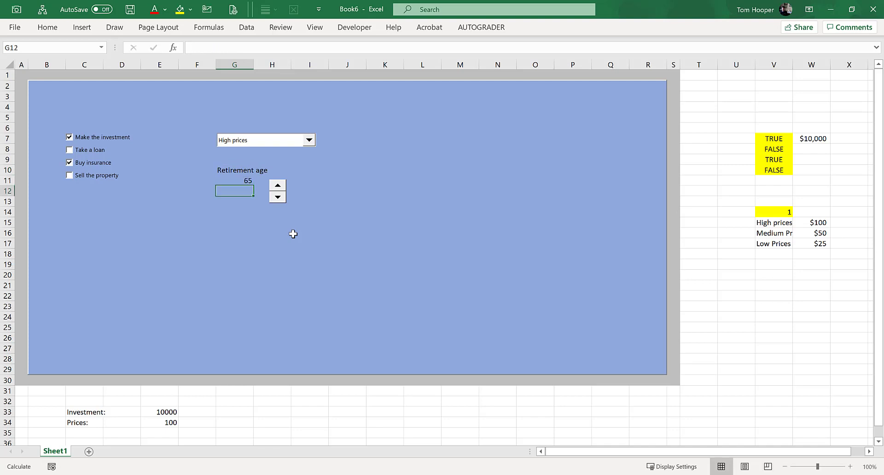
Step: Link the spin button to cell G11 in its control settings
right_click(282, 185)
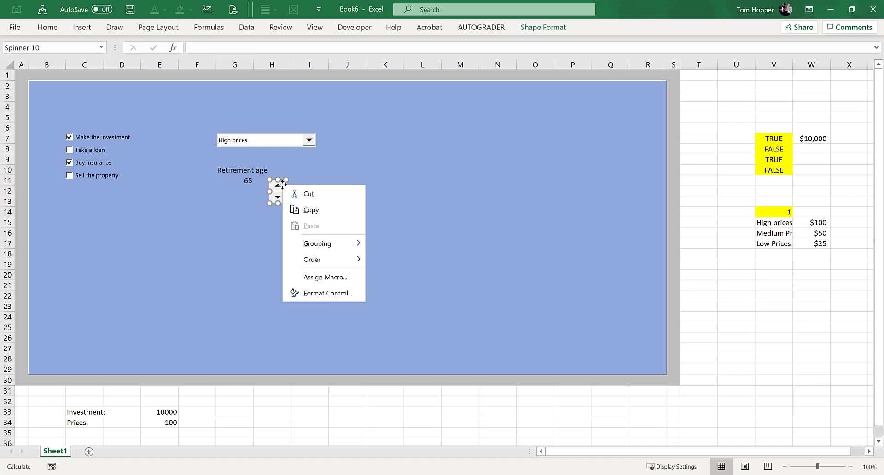
click(333, 292)
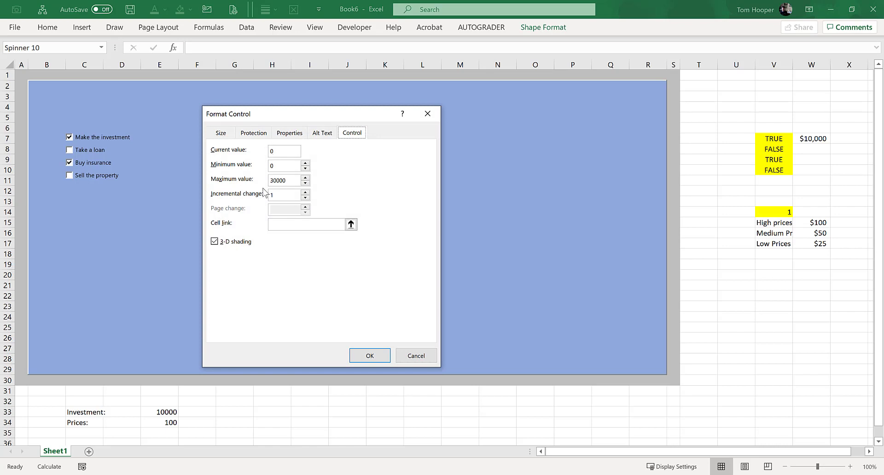
click(351, 224)
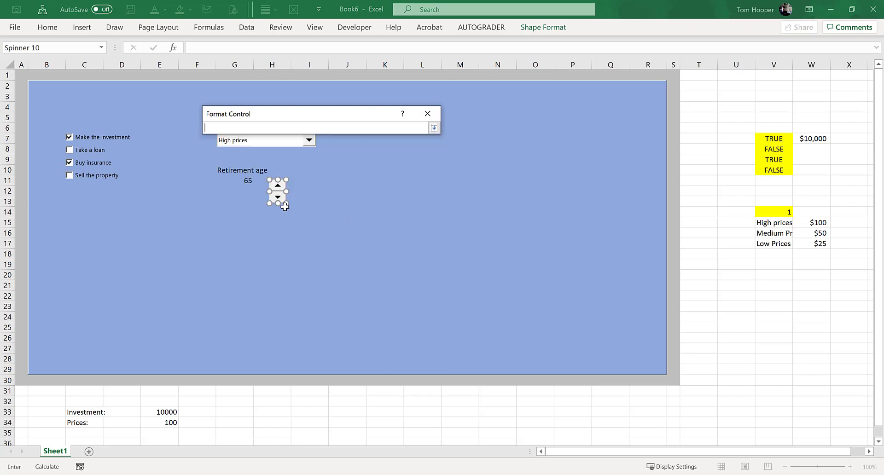
click(245, 181)
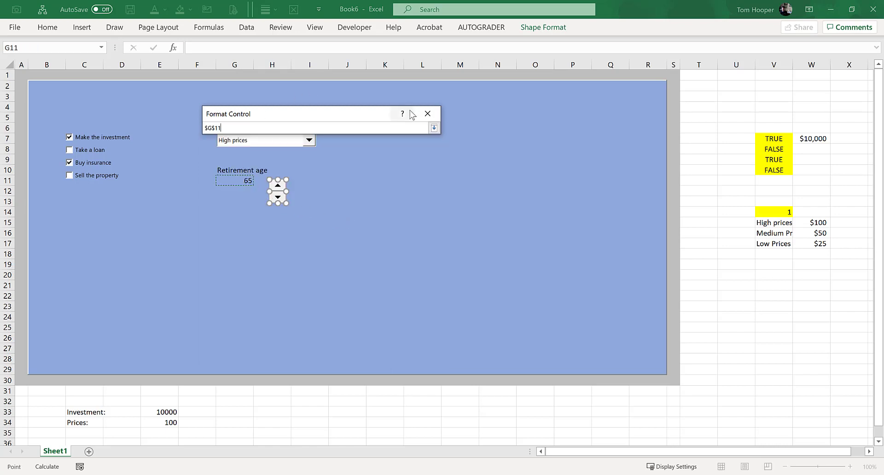
click(435, 128)
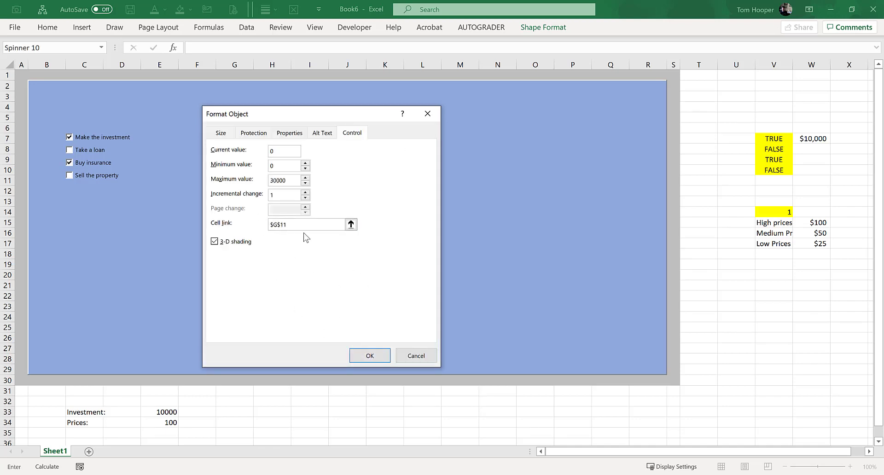
click(366, 357)
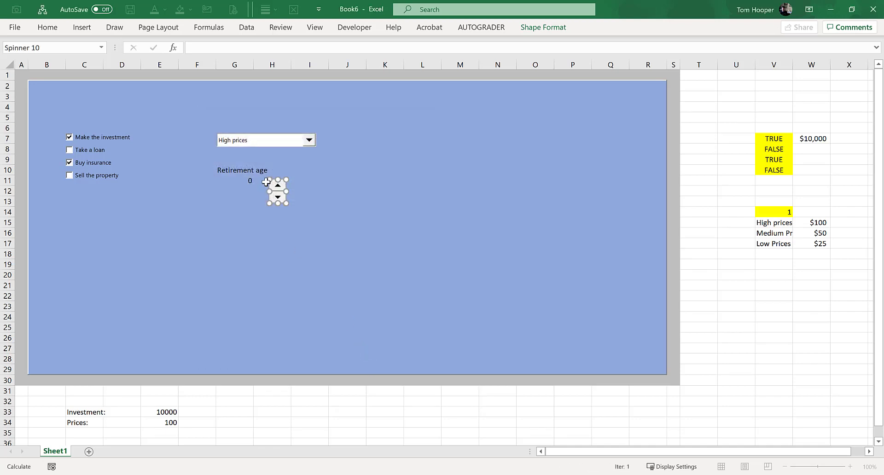
Step: Test the spin button by raising the retirement age to 15, and review the combo box's price options
click(333, 200)
click(278, 186)
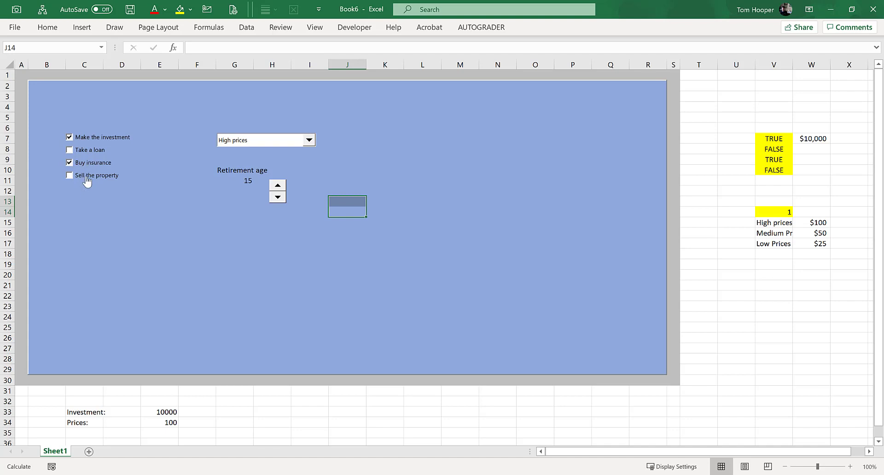
click(309, 143)
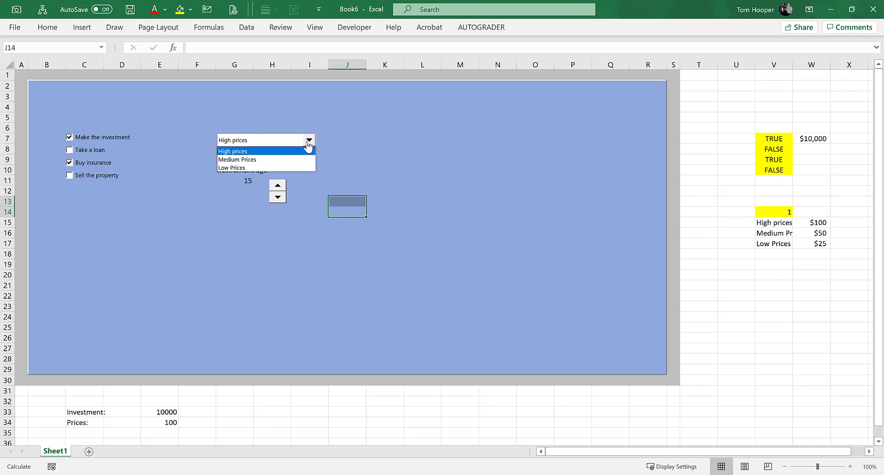
click(309, 140)
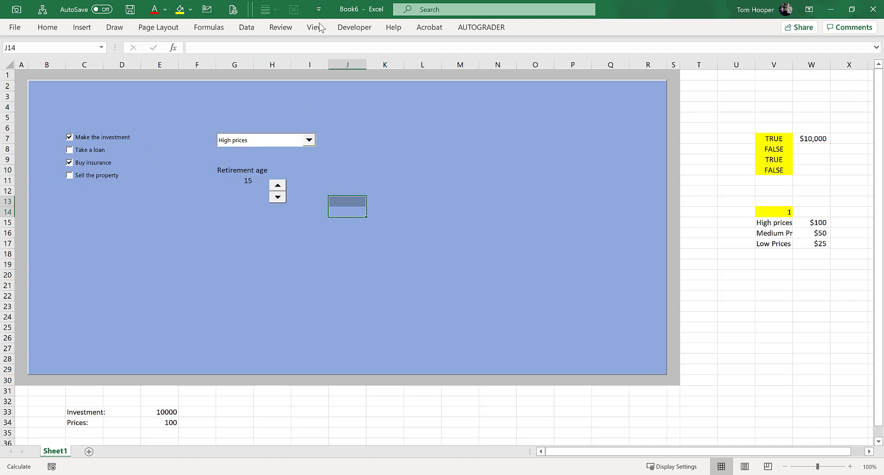
Step: Insert an option button form control on the panel below the check boxes and duplicate it twice
click(355, 27)
click(242, 63)
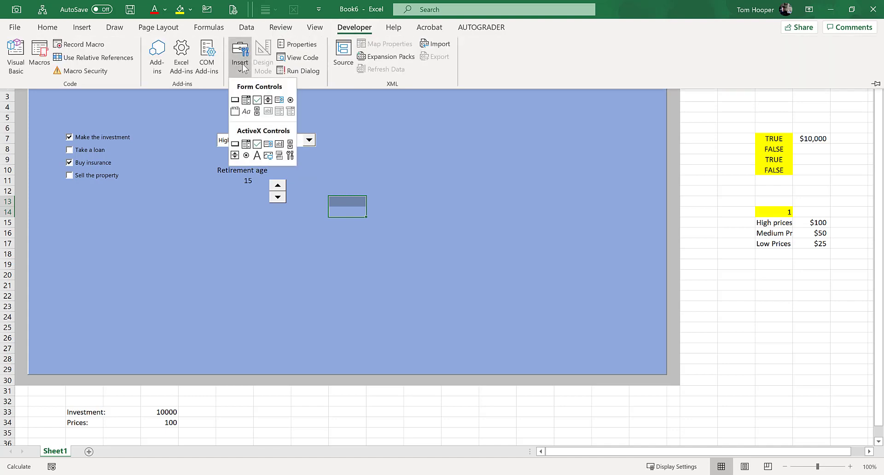
click(292, 96)
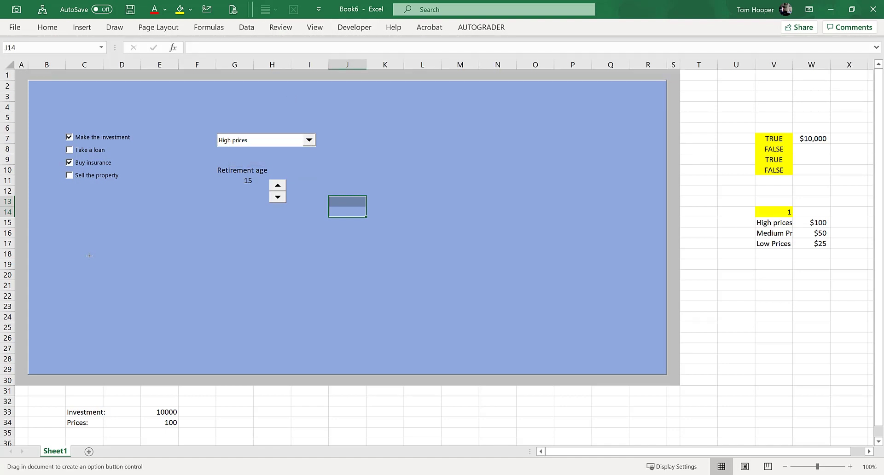
drag(77, 220, 163, 234)
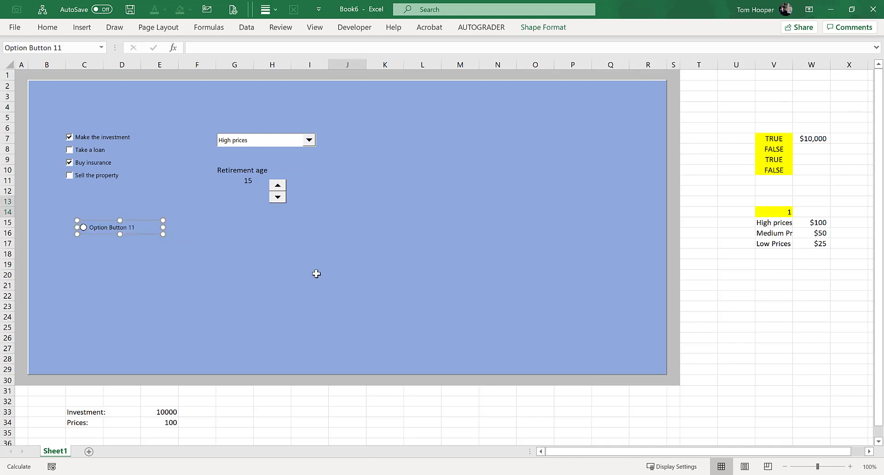
key(ctrl+d)
key(ctrl+d)
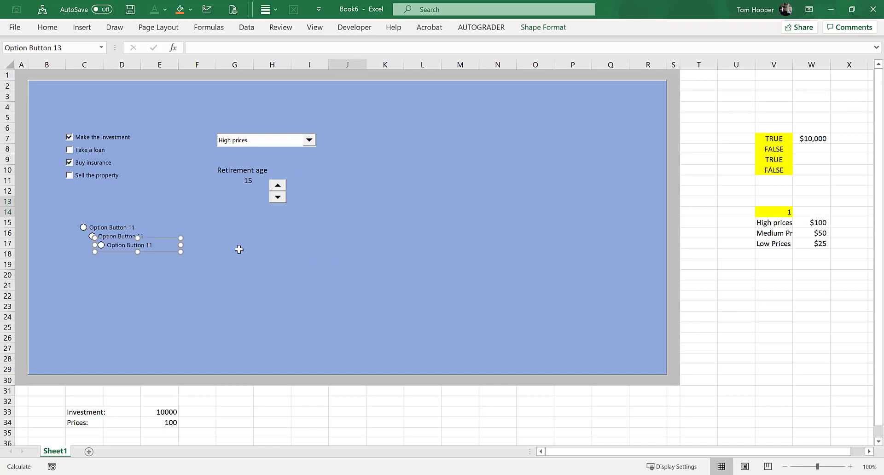
Step: Select the three option buttons together, align them left and distribute them vertically
click(48, 27)
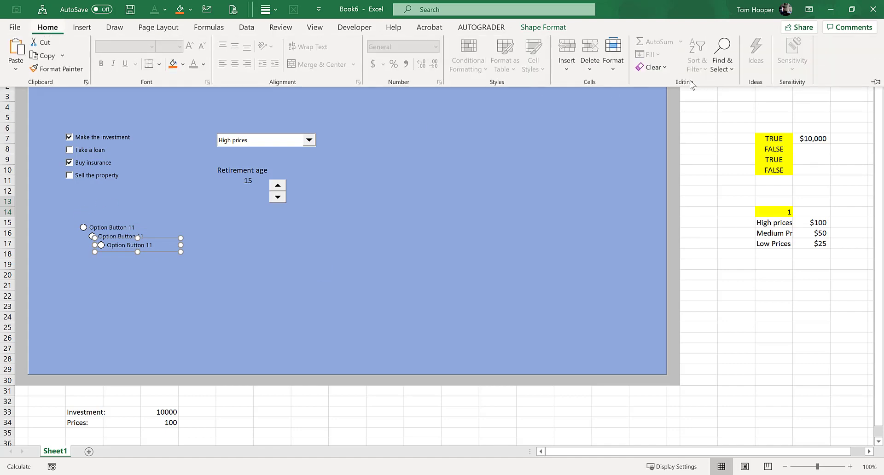
click(722, 57)
click(755, 234)
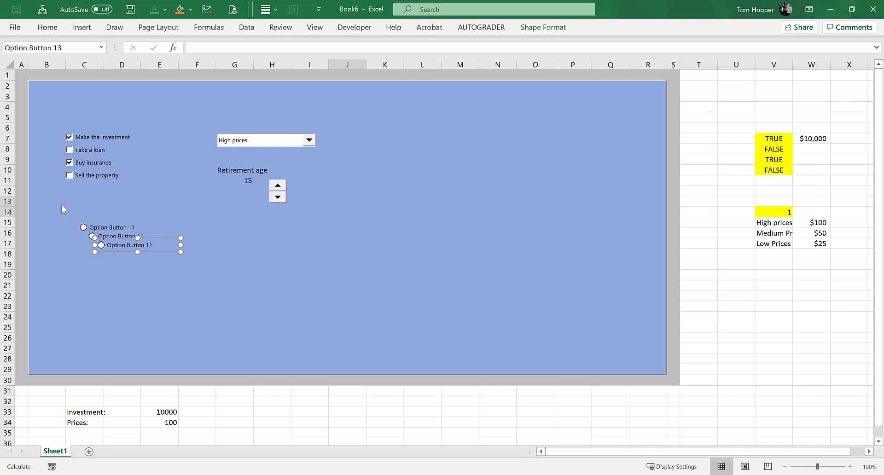
drag(60, 208, 265, 306)
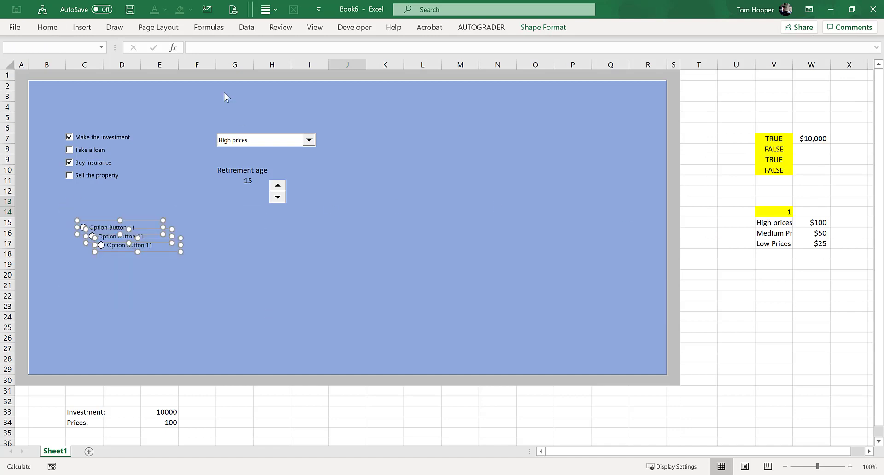
click(542, 31)
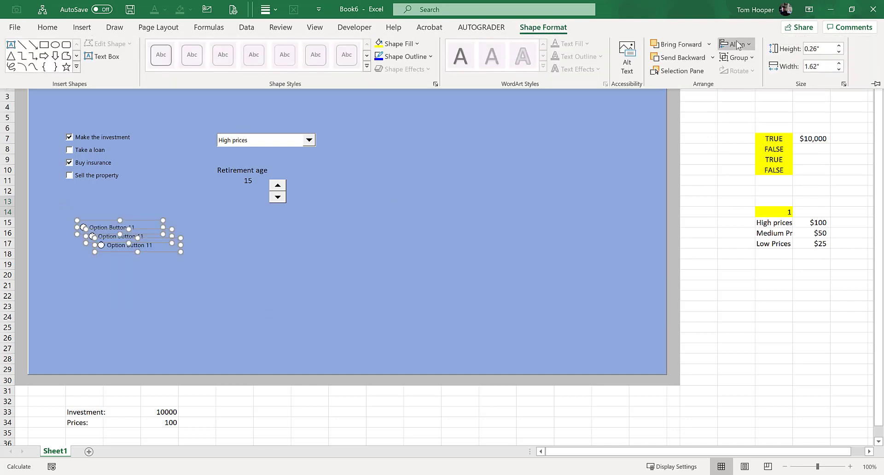
click(742, 45)
click(751, 60)
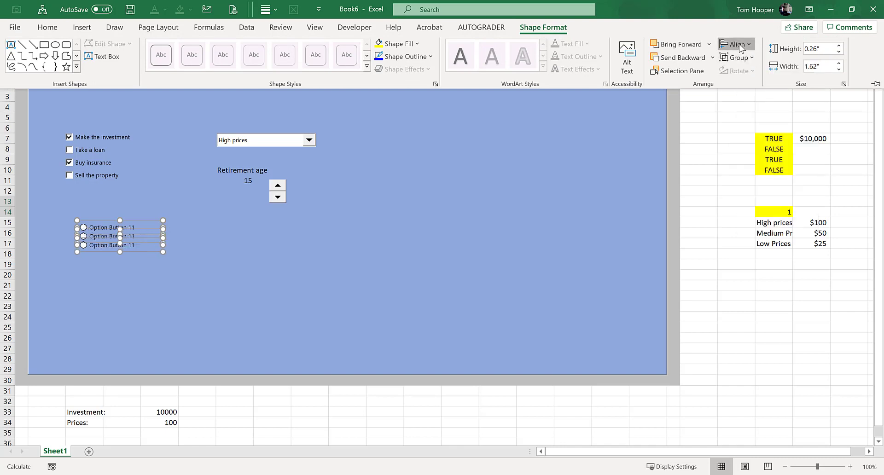
click(742, 47)
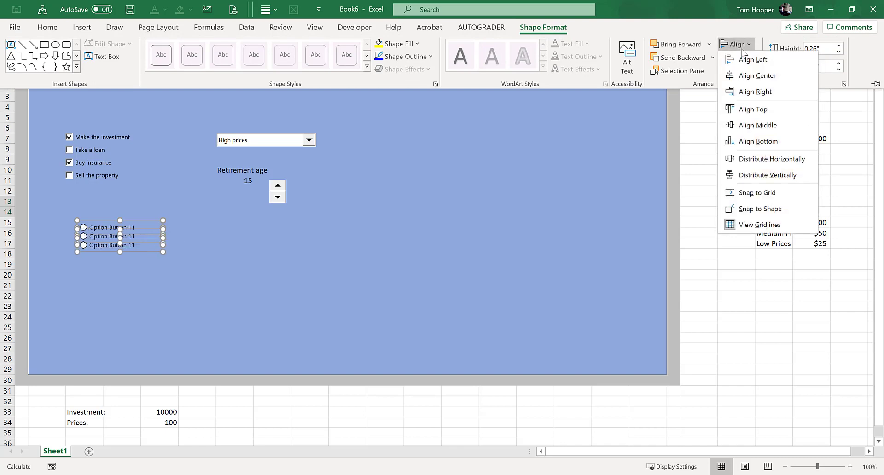
click(768, 176)
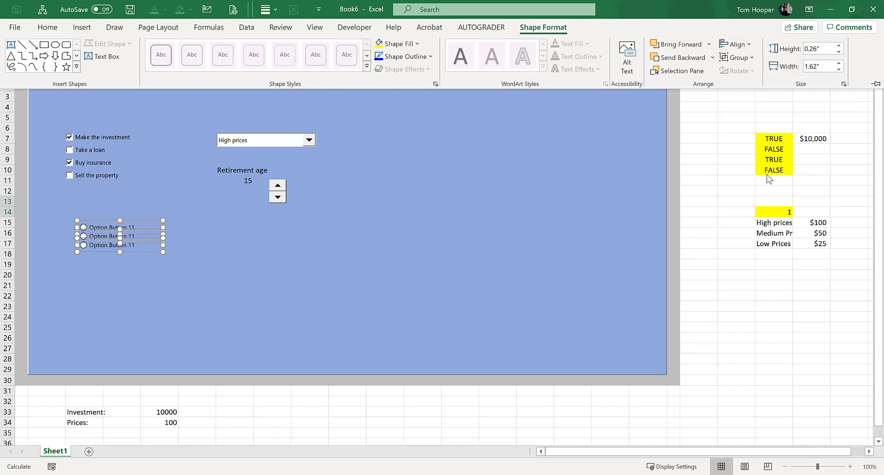
click(292, 253)
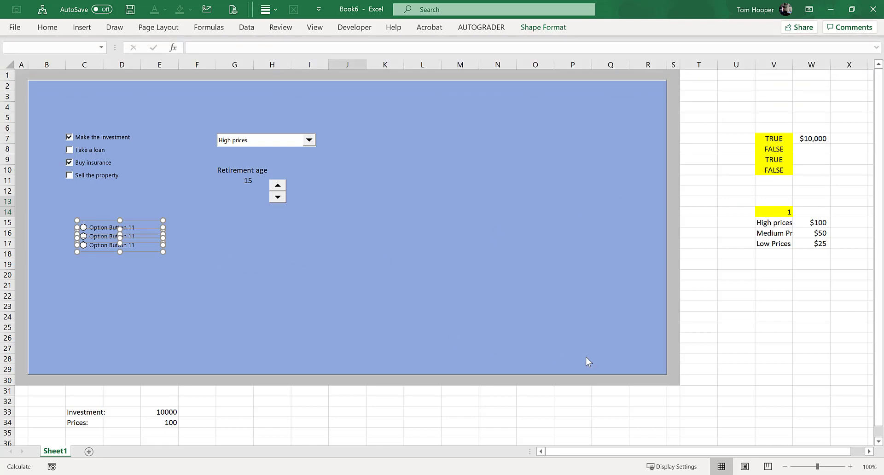
click(746, 375)
Step: Link the first option button to cell V21 and enable 3-D shading in its control settings
right_click(107, 228)
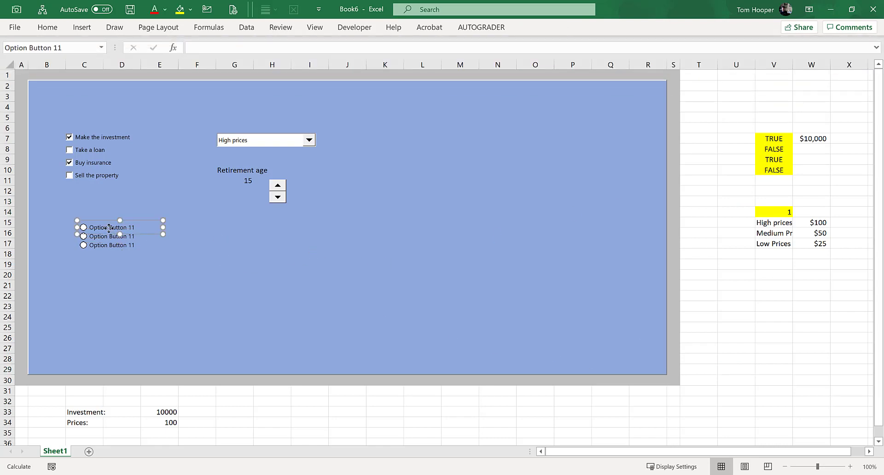
click(159, 354)
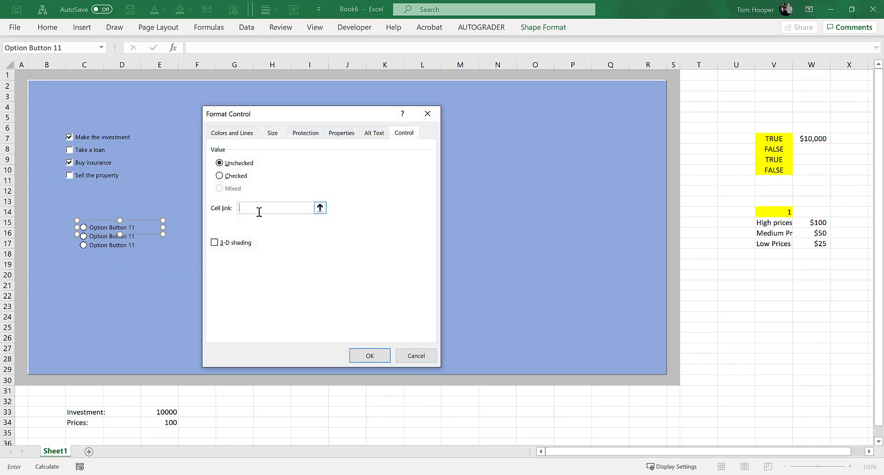
click(215, 243)
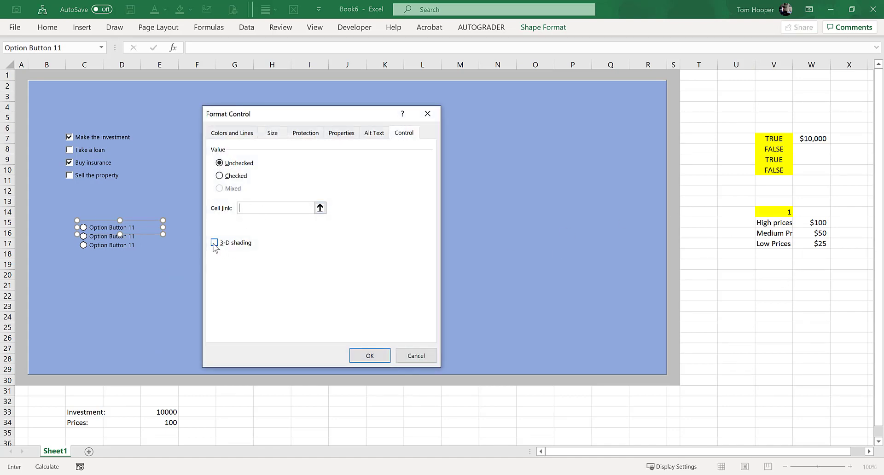
click(302, 208)
click(777, 280)
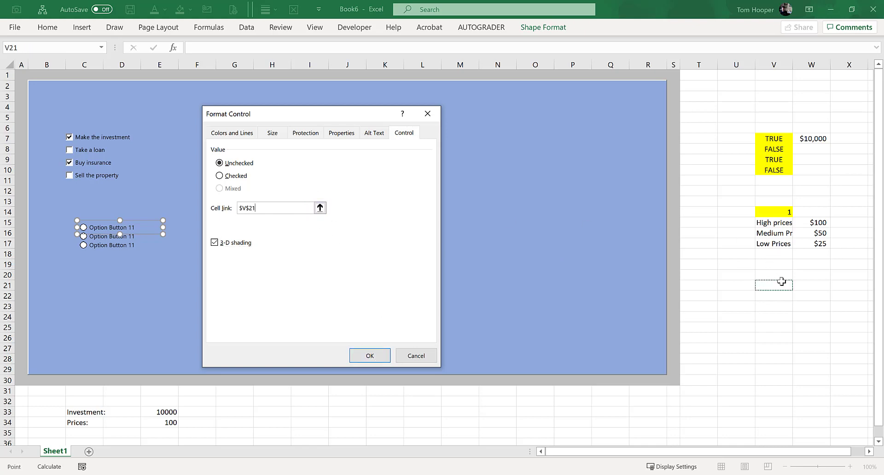
click(378, 354)
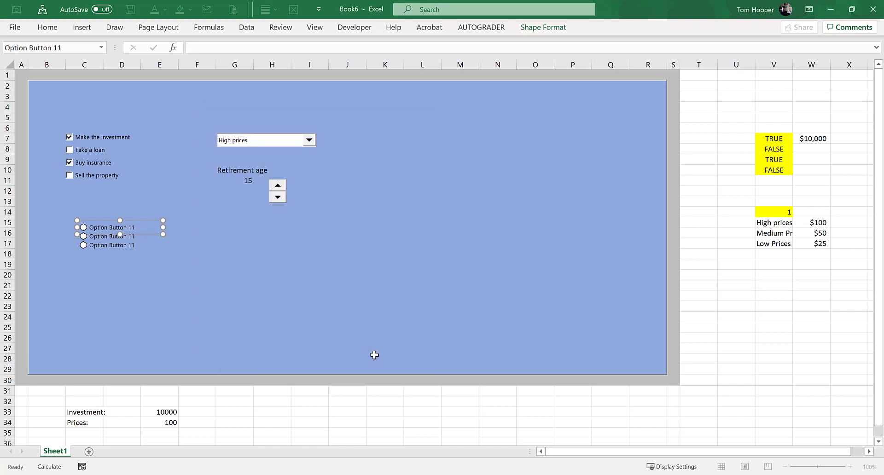
click(268, 253)
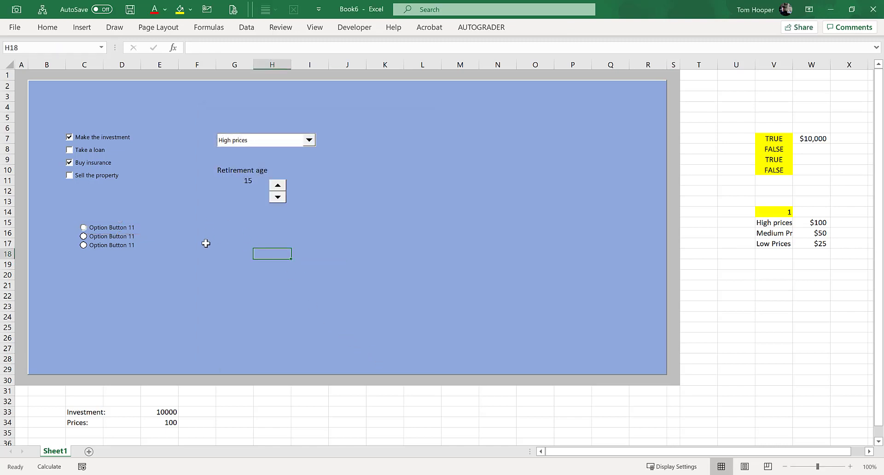
Step: Test the option buttons by selecting the second and third ones and checking the linked cell V21
click(122, 237)
click(123, 237)
click(127, 252)
Step: Select the three option buttons as objects and paste a copy of the group at cell G15
click(47, 27)
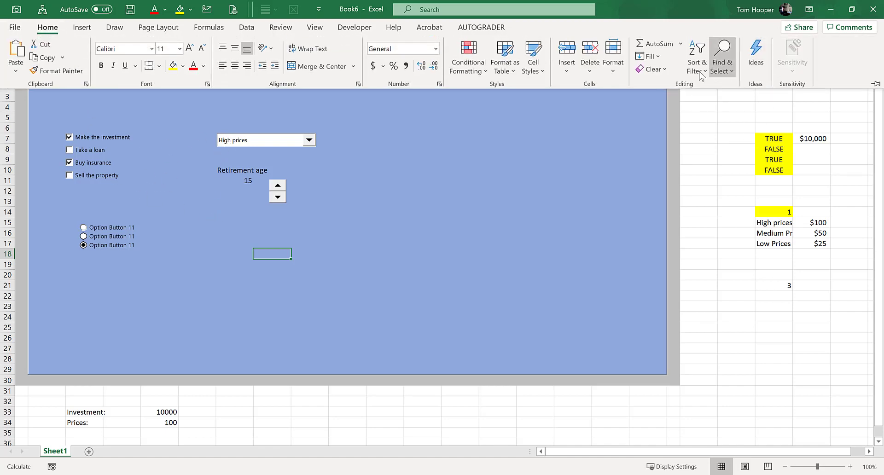
click(728, 67)
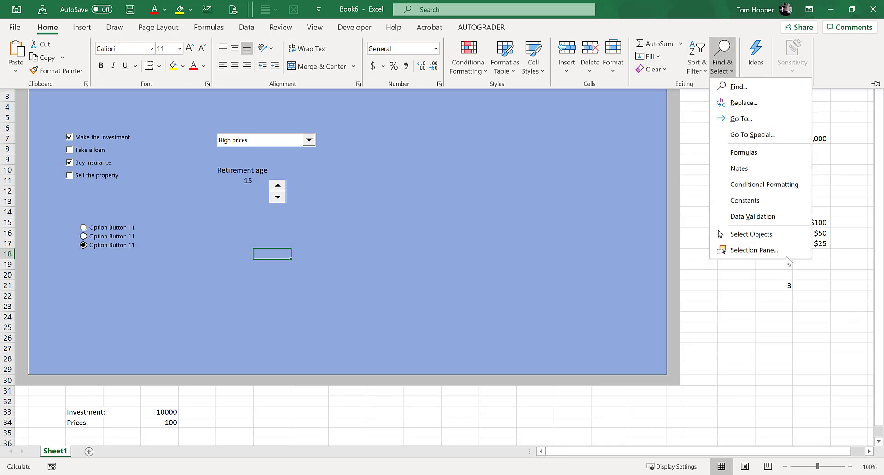
click(772, 233)
drag(71, 210, 201, 280)
key(ctrl+c)
click(246, 222)
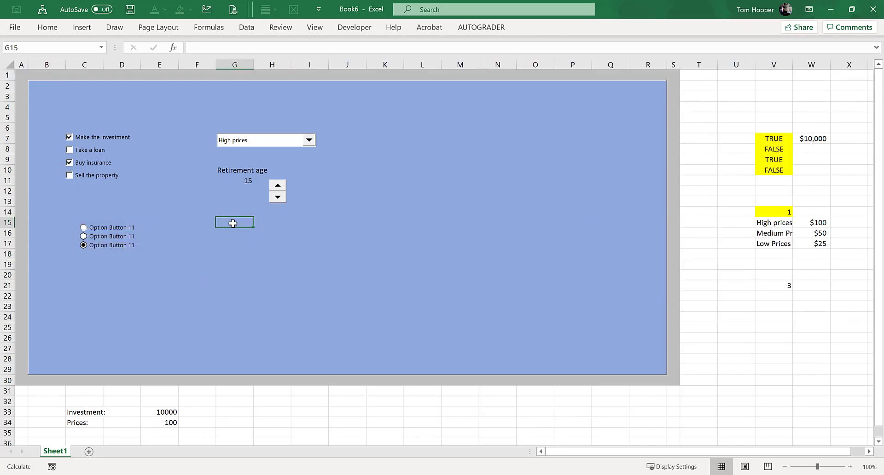
key(ctrl+v)
click(389, 234)
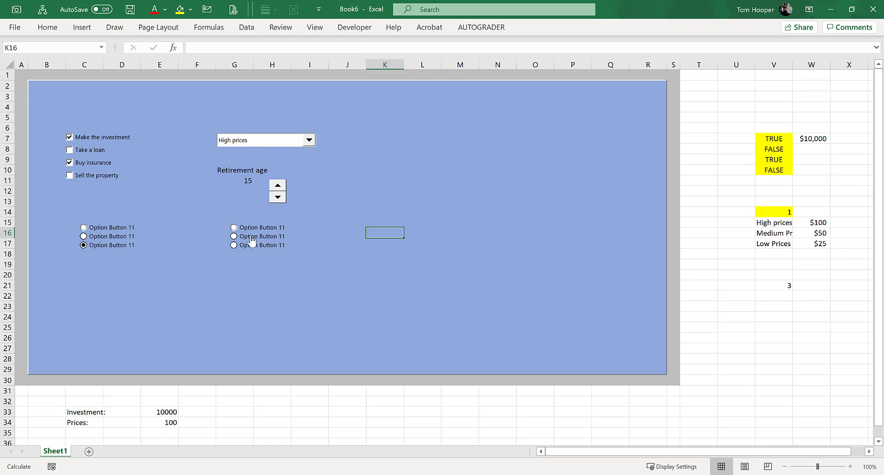
Step: Enable 3-D shading for the second and third option buttons of the original group
right_click(119, 243)
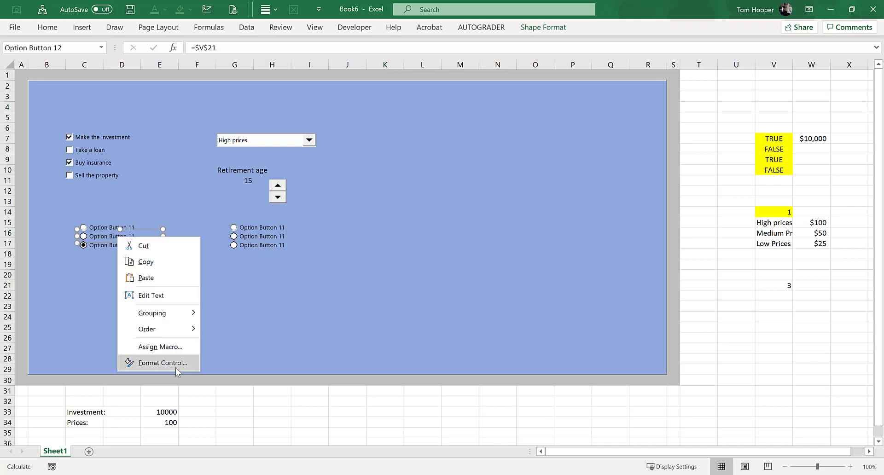
click(164, 361)
click(370, 356)
right_click(119, 249)
click(164, 367)
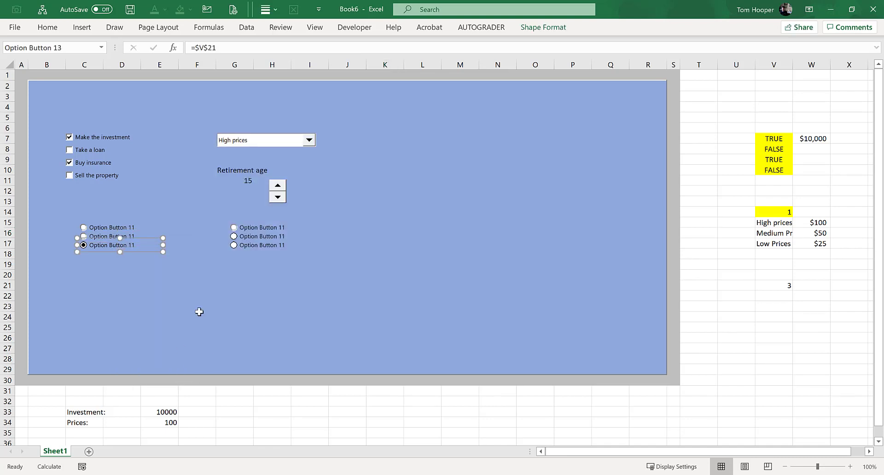
click(370, 357)
Step: Enable 3-D shading for the second and third option buttons of the copied group
right_click(247, 237)
click(291, 362)
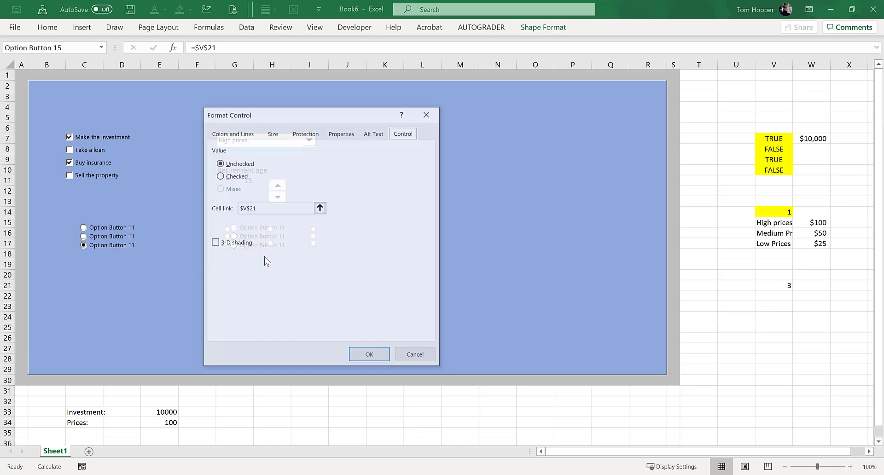
click(368, 355)
right_click(253, 247)
click(295, 373)
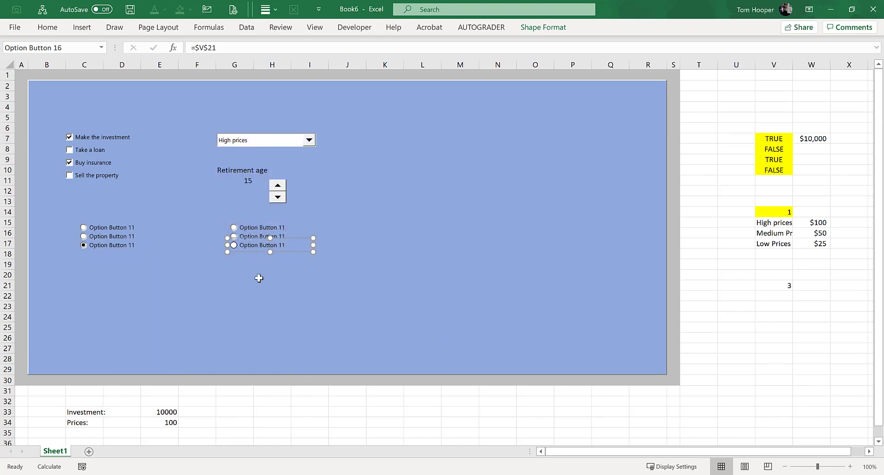
click(371, 356)
click(285, 288)
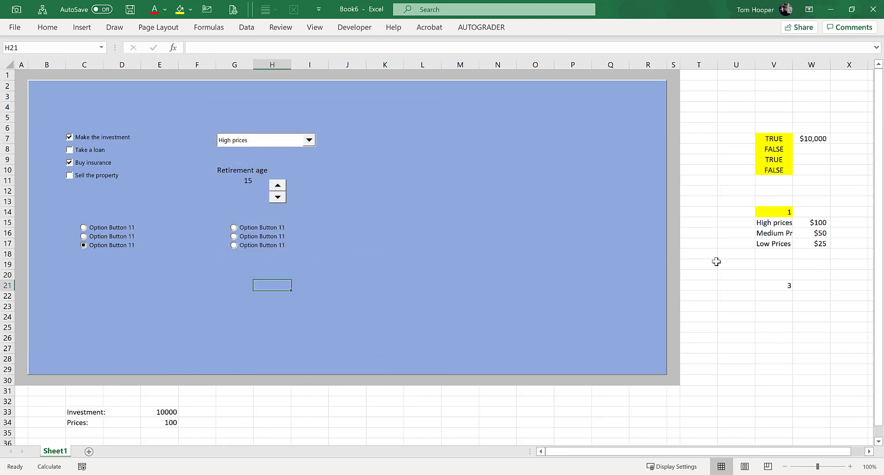
Step: Fill the linked cell V21 with yellow
click(778, 283)
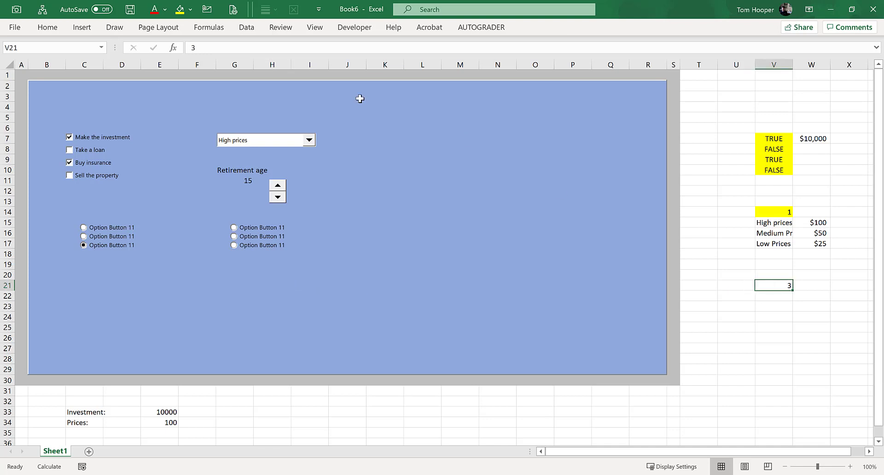
click(179, 9)
Step: Label the original group's three option buttons High Risk, Medium Risk and Low Risk from top to bottom
right_click(107, 231)
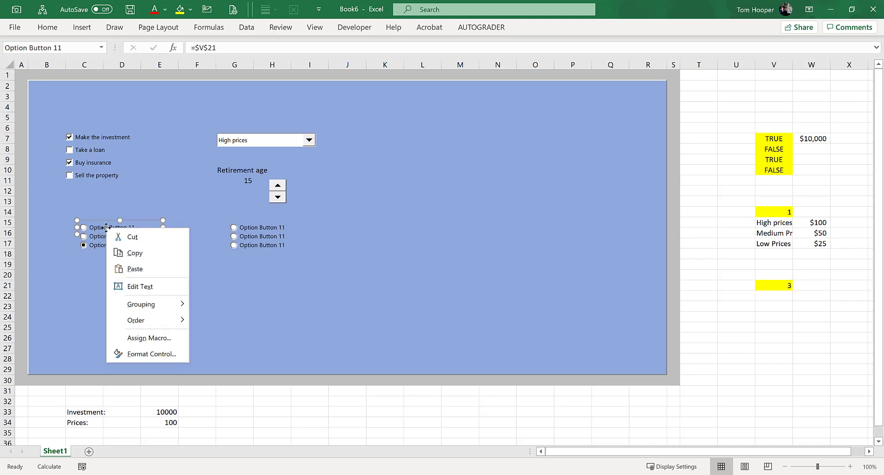
click(158, 285)
text(High Risk)
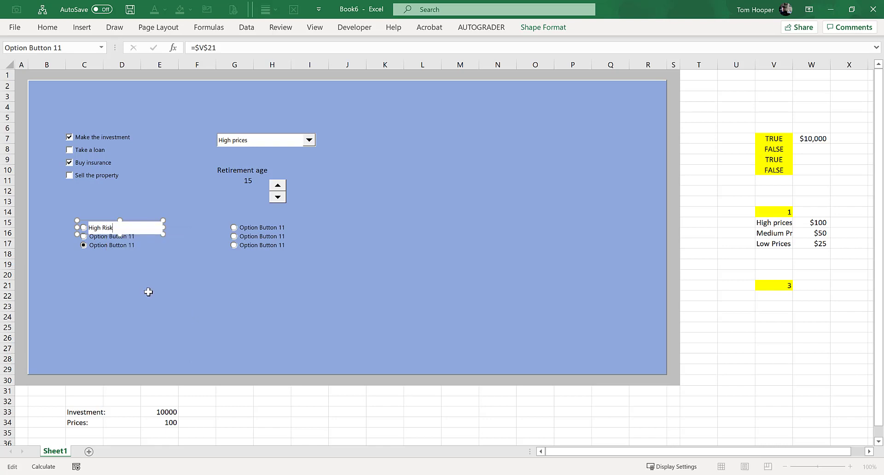
click(133, 259)
right_click(114, 239)
click(155, 291)
text(Medium Risk)
right_click(121, 245)
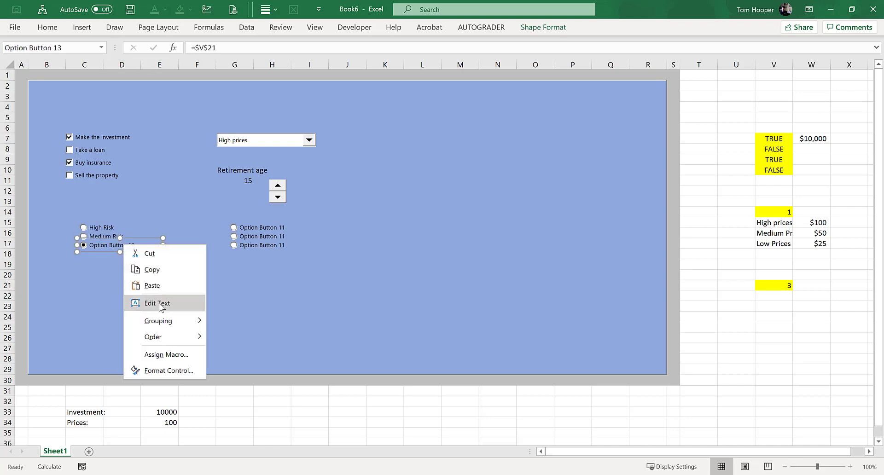
click(159, 302)
text(Low Risk)
click(122, 285)
Step: Label the copied group's three option buttons Nice Vacations, Mediocre Vacations and No Vacations from top to bottom
click(277, 235)
right_click(277, 233)
click(290, 282)
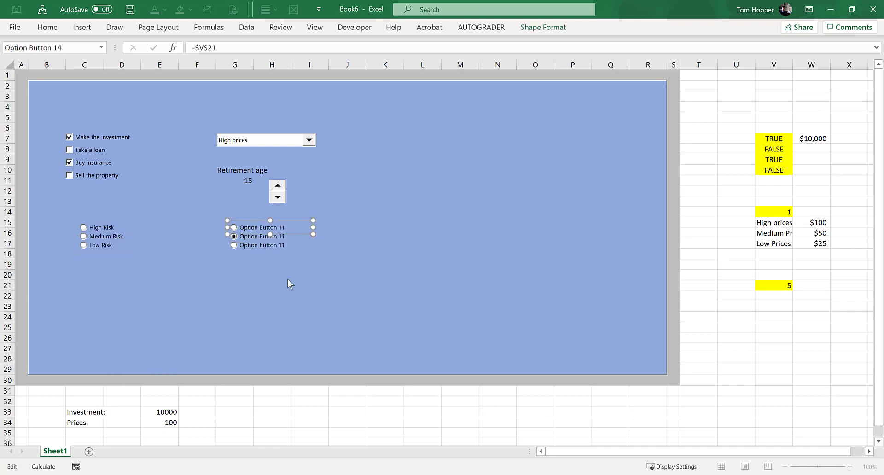
text(Nice Vacations)
right_click(291, 237)
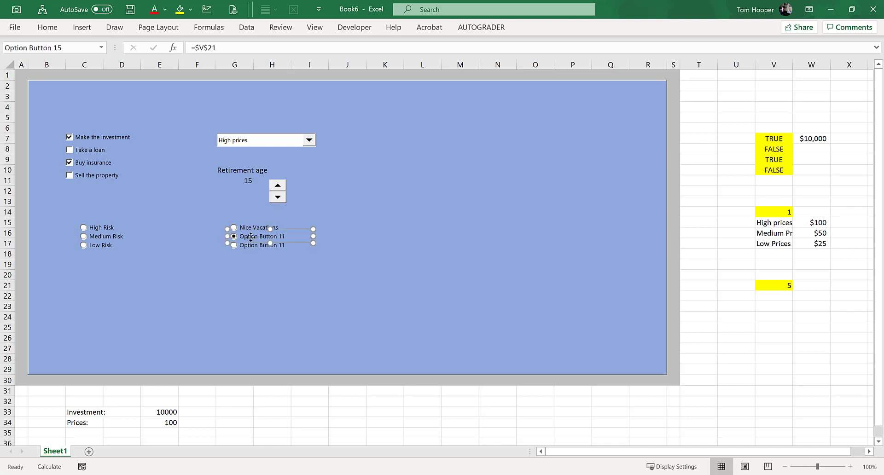
click(304, 291)
text(OK)
right_click(239, 244)
click(330, 302)
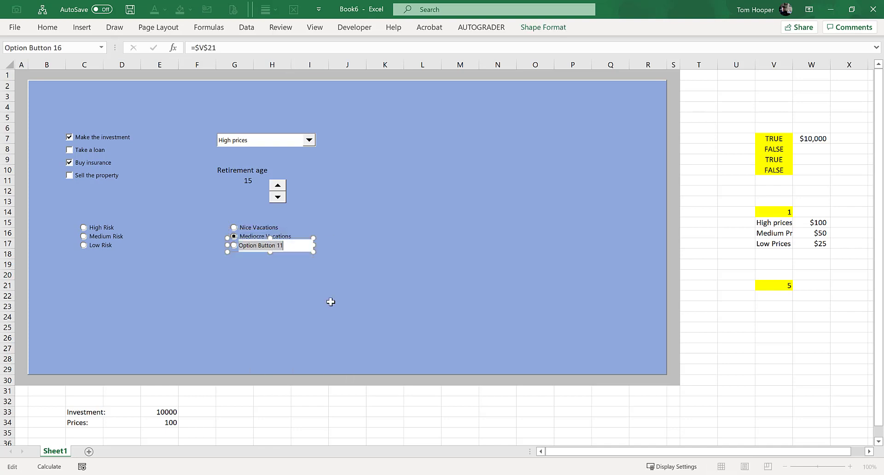
text(No Vacations)
click(271, 285)
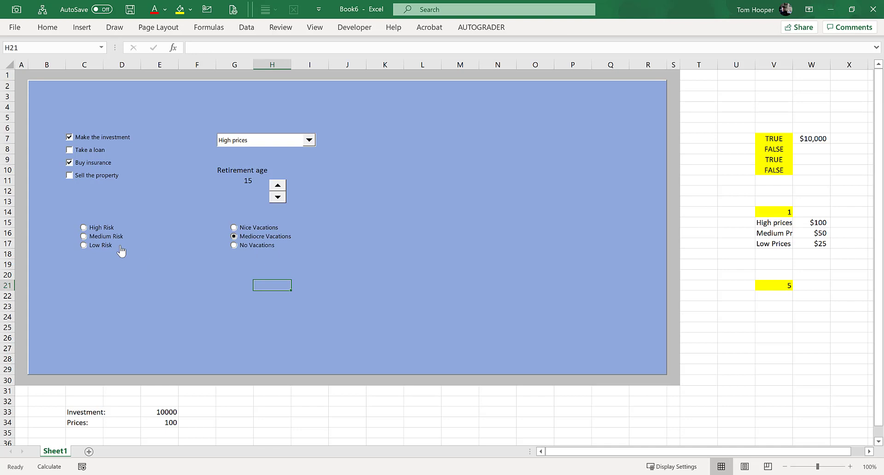
Step: Select options in both the risk and vacation groups to check how they affect linked cell V21
click(106, 228)
click(107, 238)
click(782, 286)
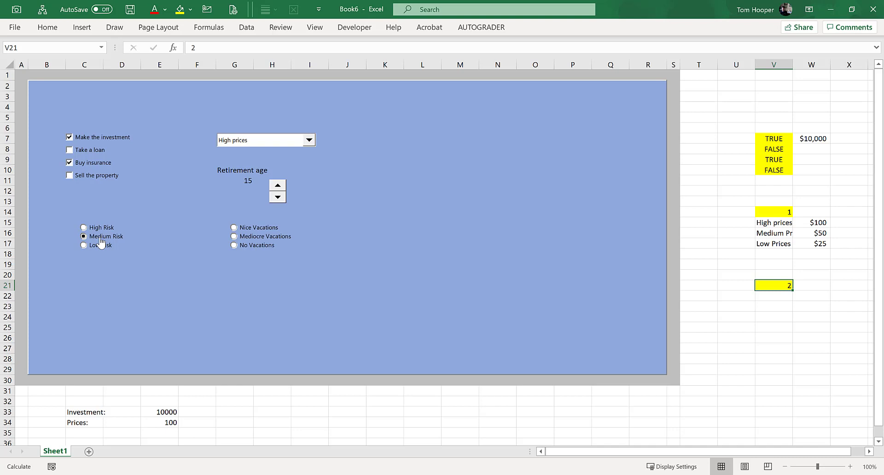
click(268, 235)
Step: Change the Nice Vacations option button's cell link to V26 in its control settings
right_click(261, 232)
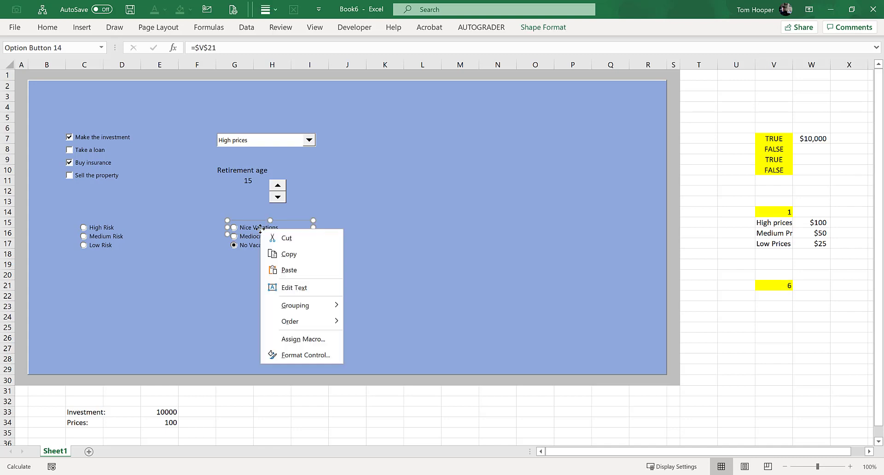
click(321, 355)
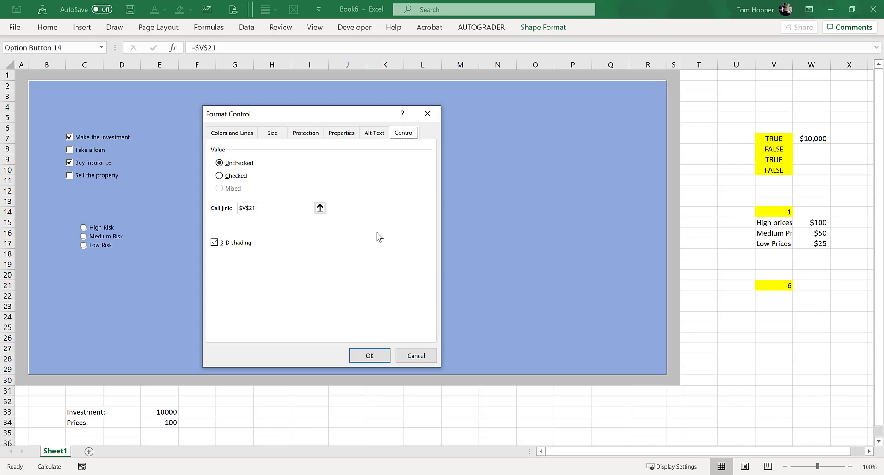
click(254, 208)
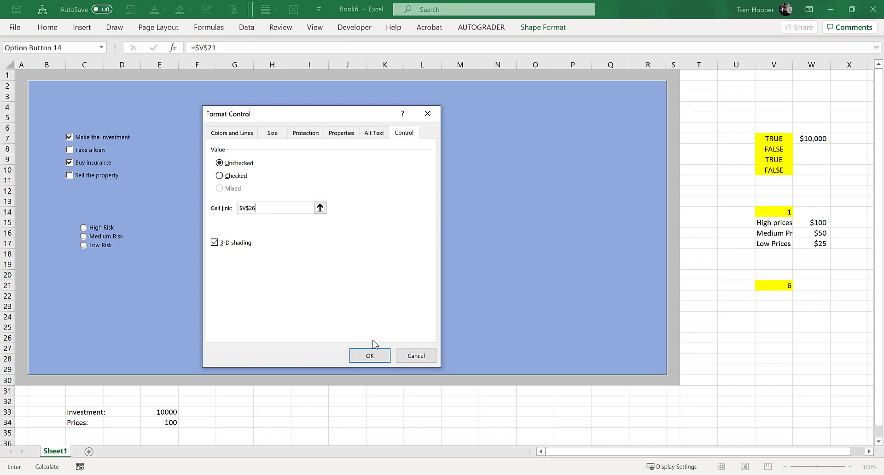
click(384, 358)
click(282, 276)
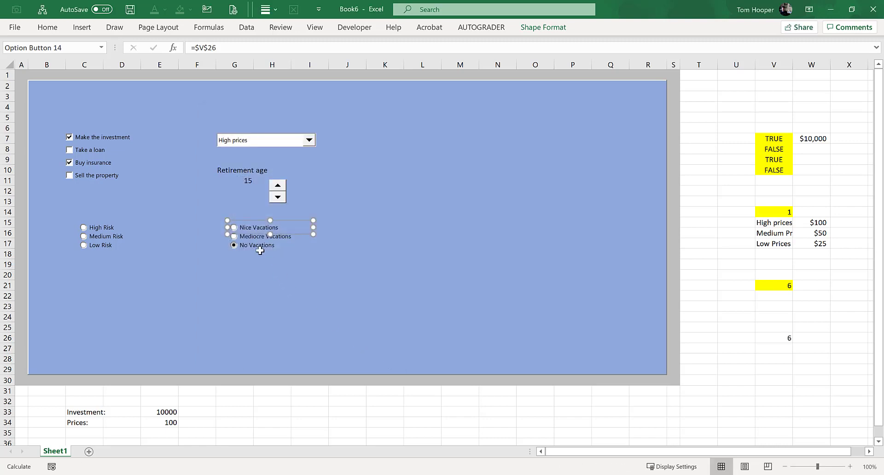
Step: Select the Mediocre Vacations option and fill its linked cell V26 with yellow
click(256, 237)
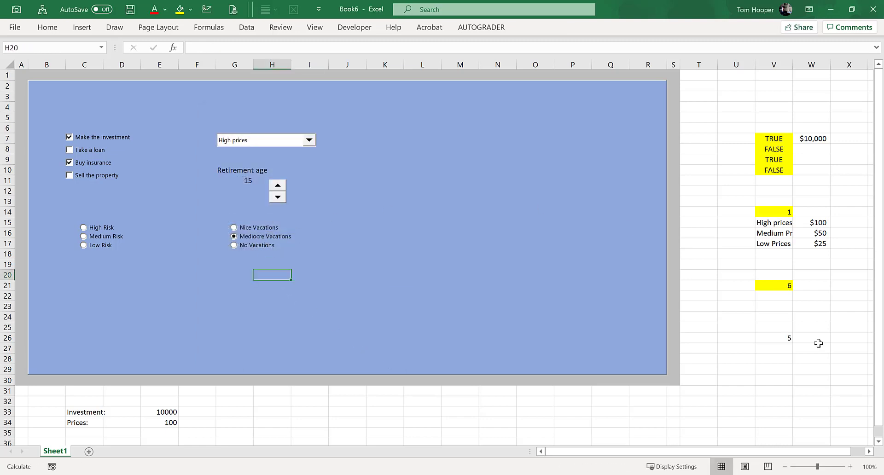
click(786, 339)
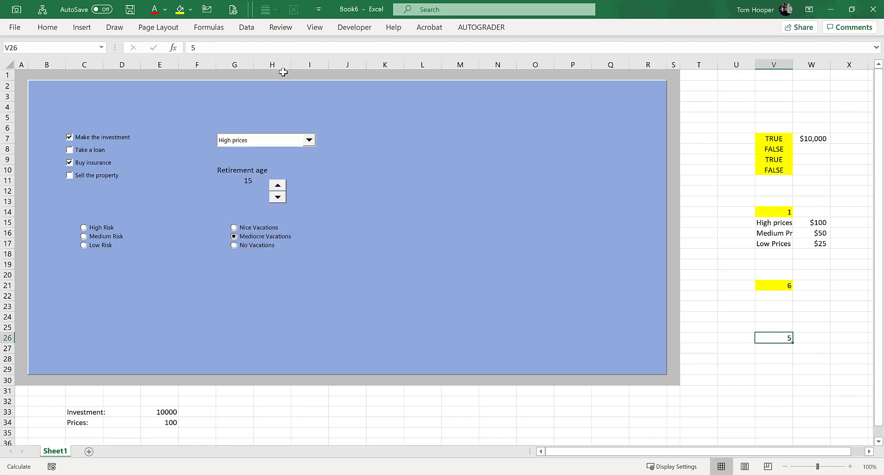
click(180, 11)
Step: Test whether the two groups work independently by selecting risk options and vacation options, ending on No Vacations
click(277, 256)
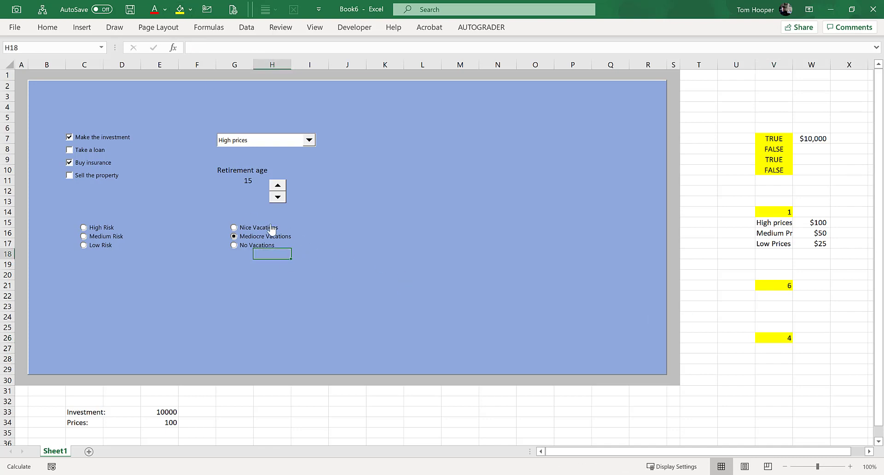
click(97, 230)
click(109, 237)
click(244, 236)
click(246, 247)
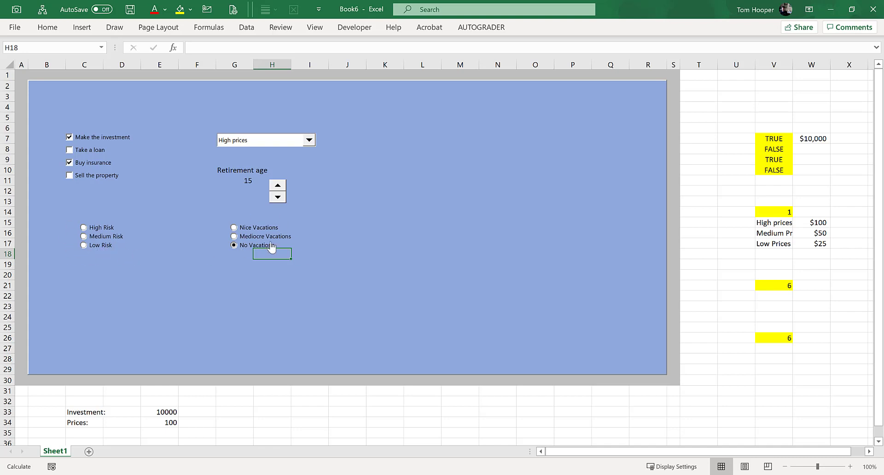
Step: Select High Risk and frame the risk options and the vacation options each with its own group box
click(103, 228)
click(357, 28)
click(240, 57)
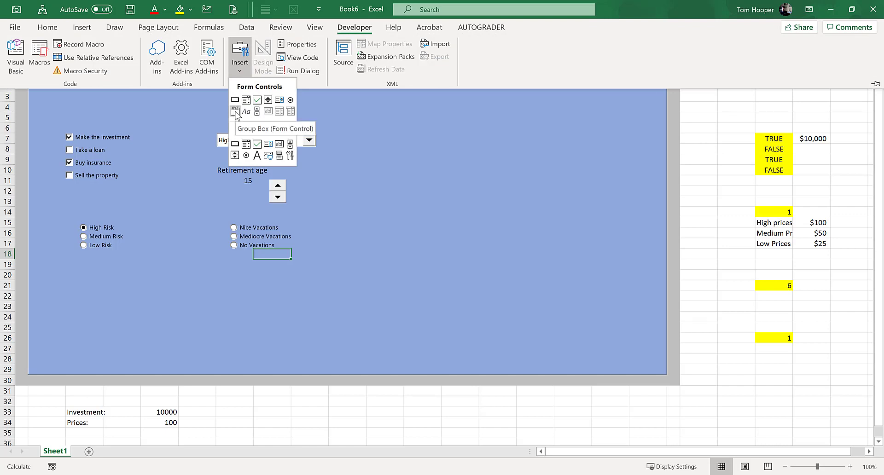
click(235, 111)
drag(68, 212, 293, 261)
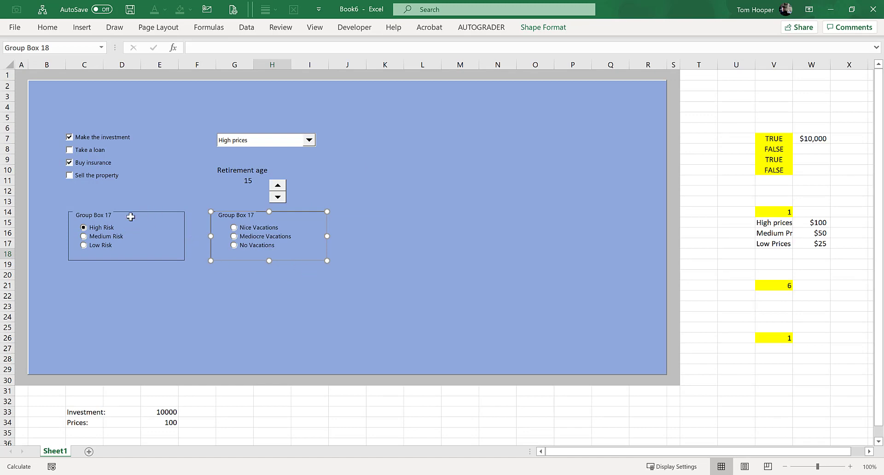
Step: Align the two group boxes by their top edges and deselect them
ctrl+click(106, 212)
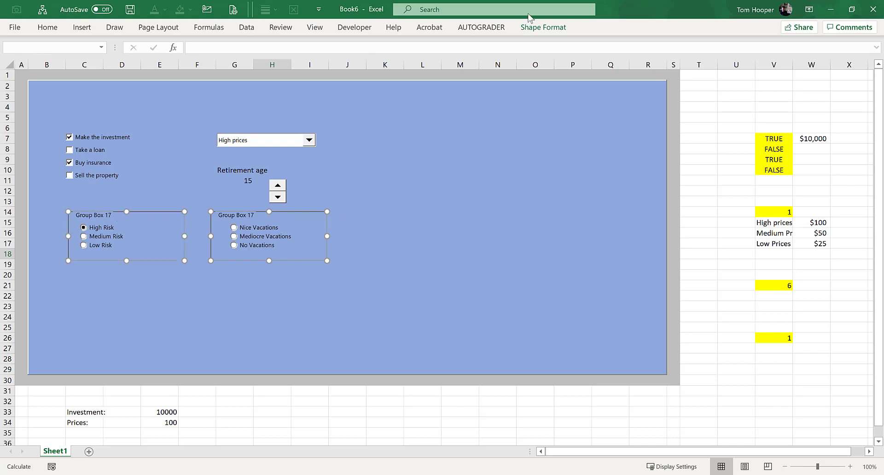
click(543, 27)
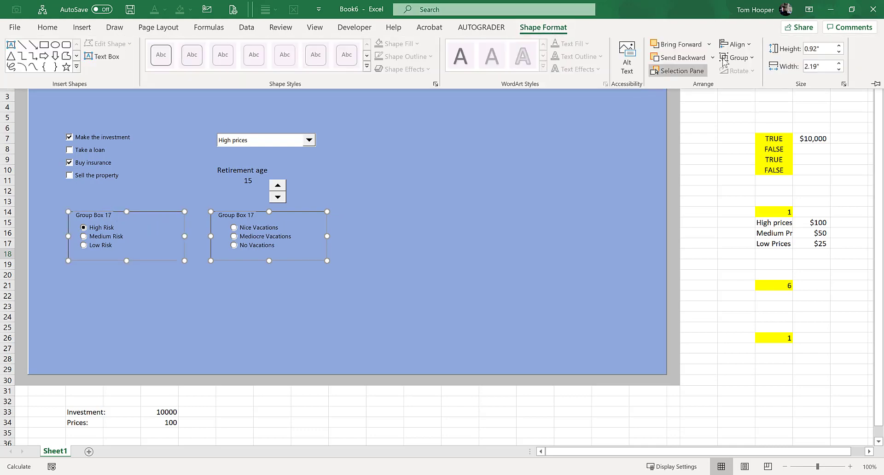
click(736, 44)
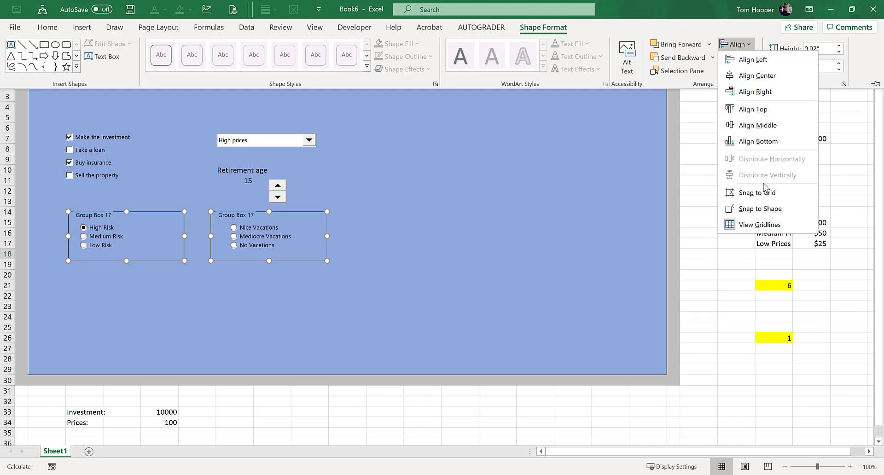
click(766, 110)
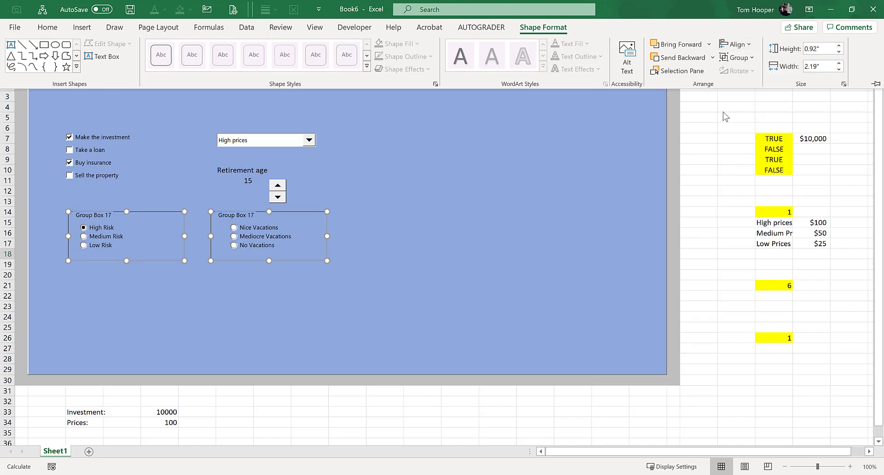
click(240, 292)
click(264, 309)
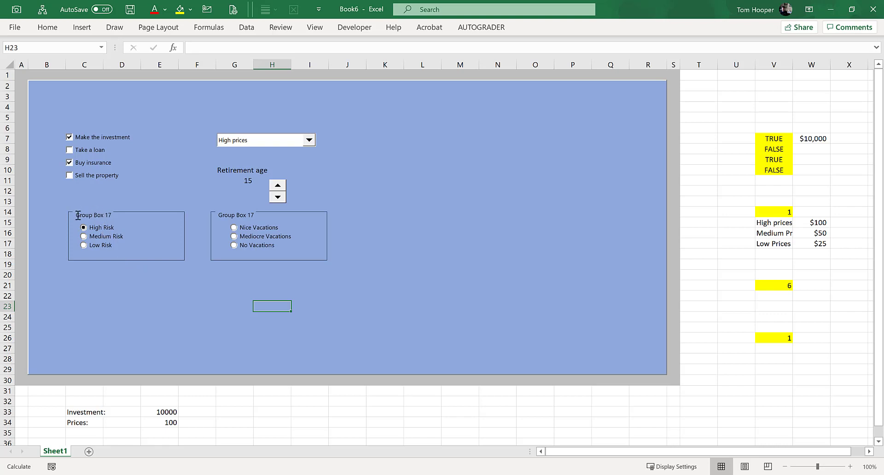
Step: Change the title of the group box around the risk options to "Portfolio Risk"
drag(78, 215, 91, 219)
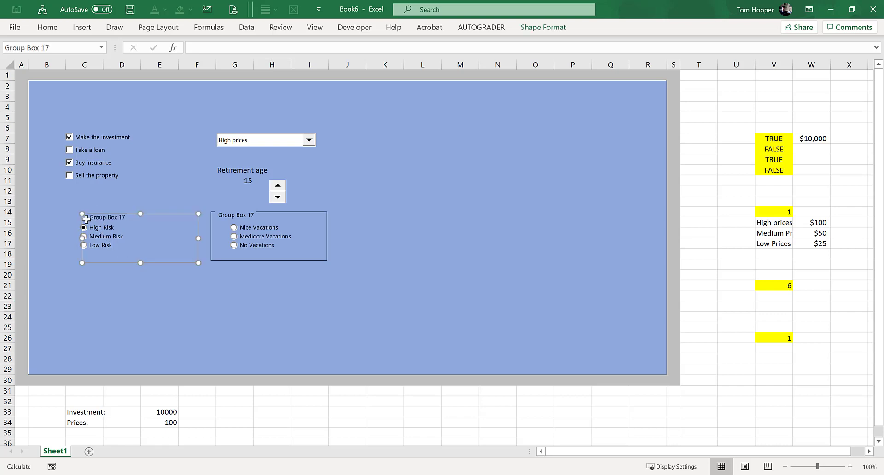
key(ctrl+z)
right_click(99, 216)
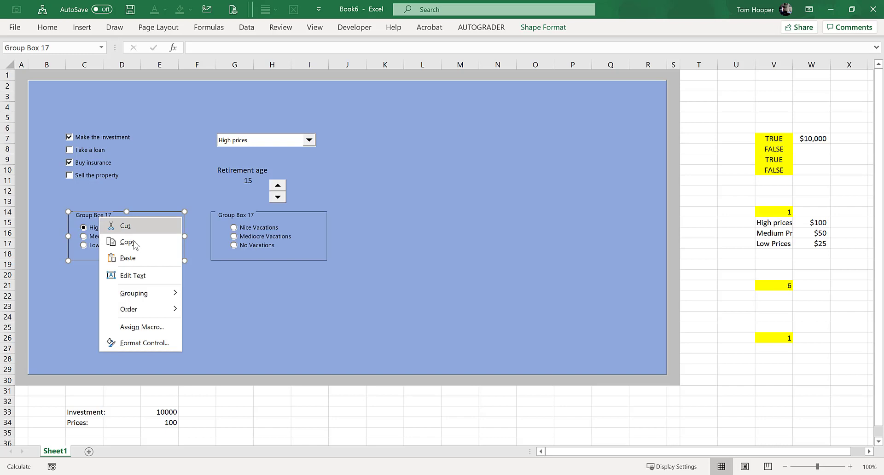
click(155, 276)
text(Porto)
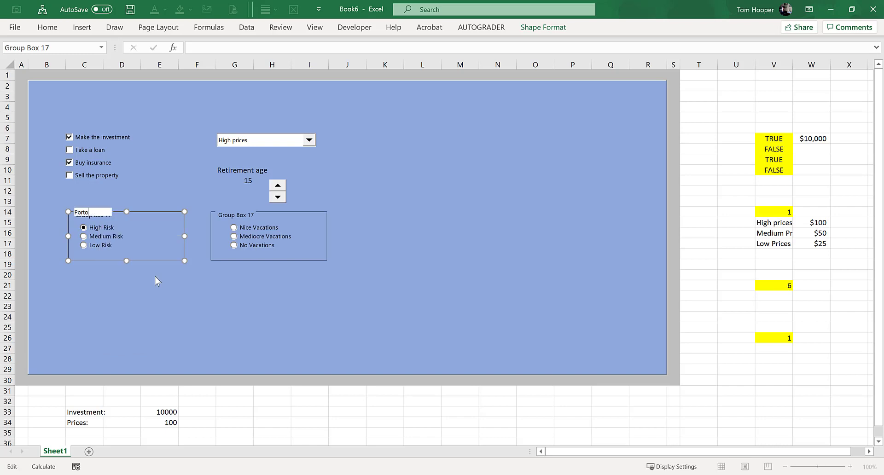
key(BackSpace)
text(folio Risk)
Step: Change the title of the group box around the vacation options to "Vacations"
click(246, 214)
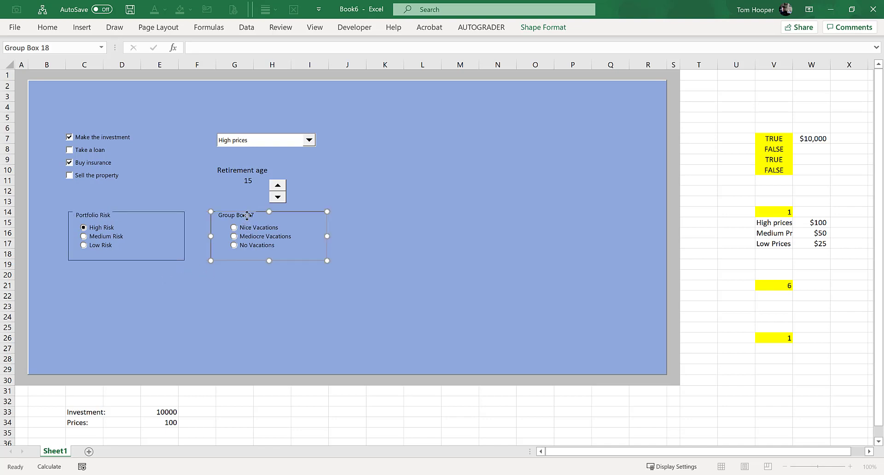
right_click(245, 214)
key(Escape)
key(shift+End)
text(Vacations)
click(272, 296)
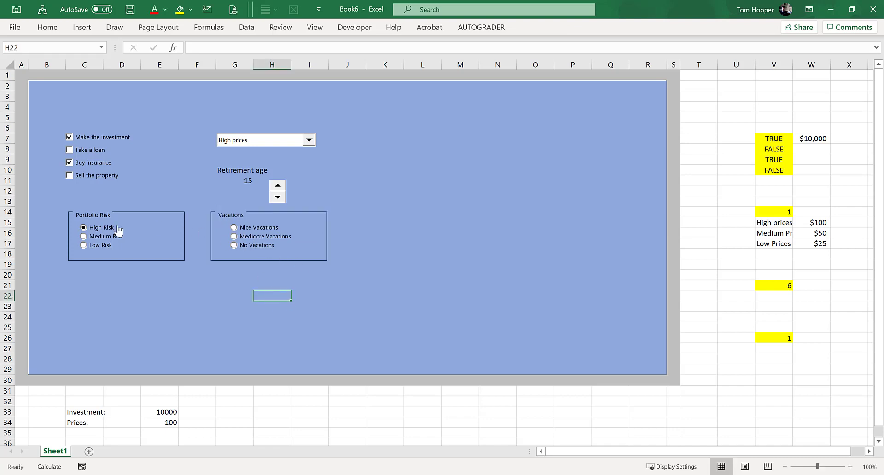
Step: Change the High Risk option button's cell link to V21 in its control settings
right_click(102, 228)
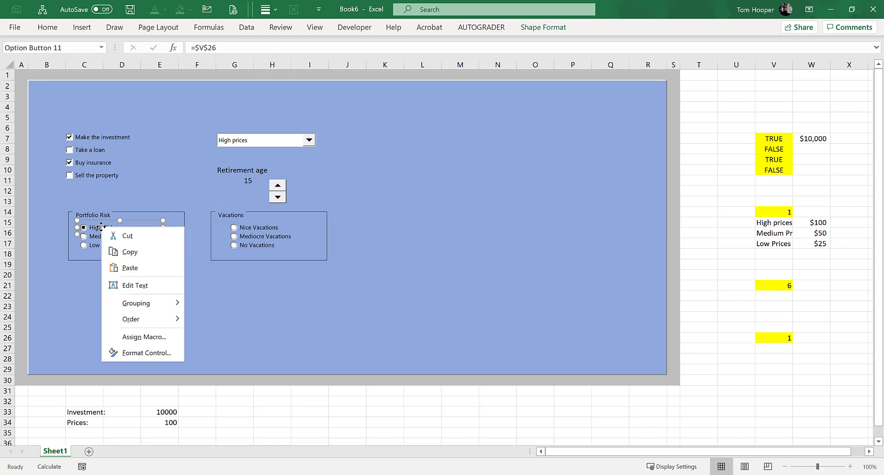
click(146, 352)
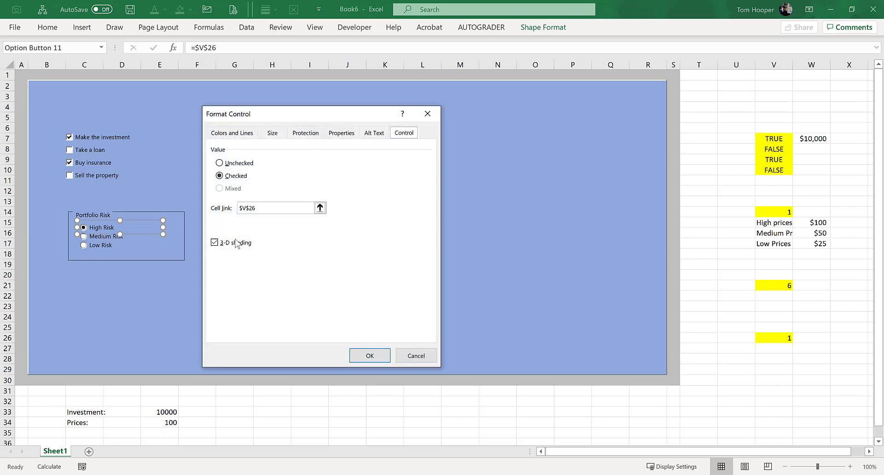
click(258, 208)
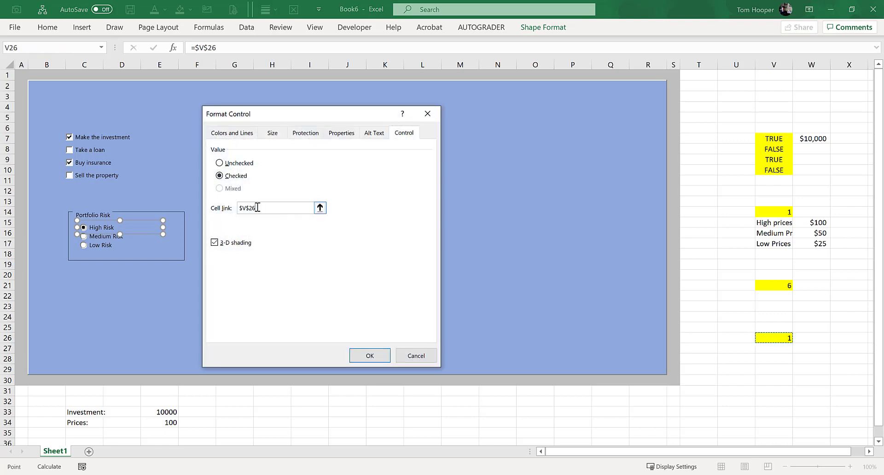
text(1)
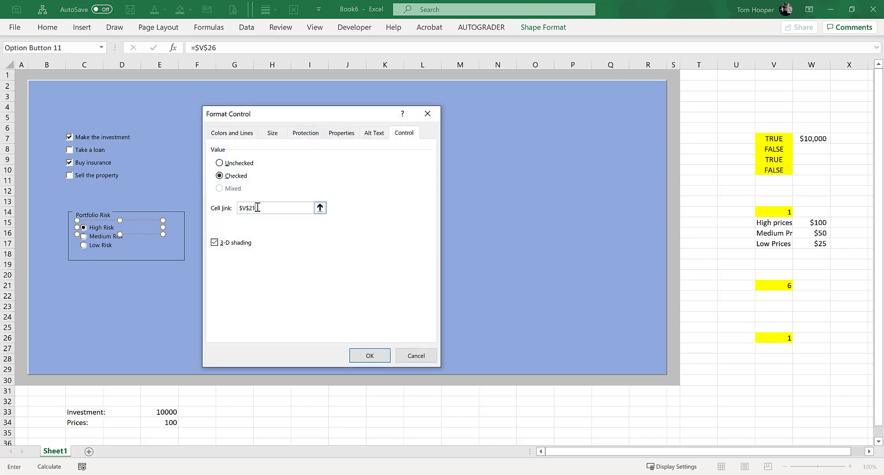
click(369, 356)
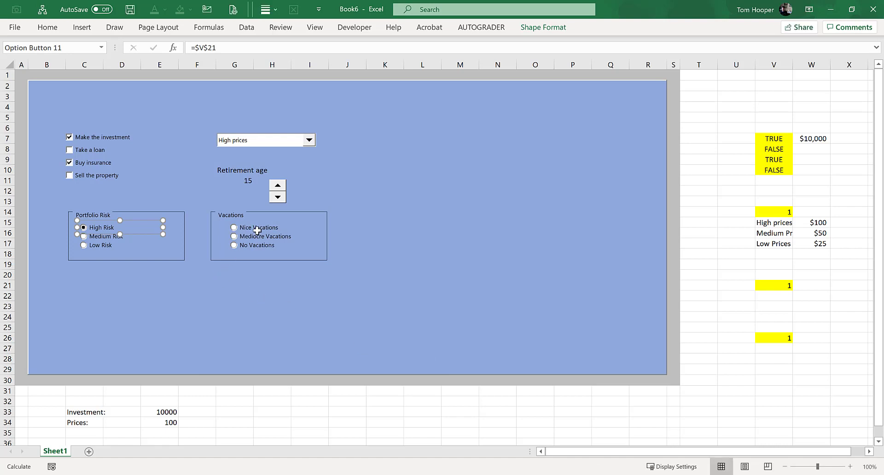
Step: Link the Mediocre Vacations option button to cell V26 in its control settings
right_click(257, 230)
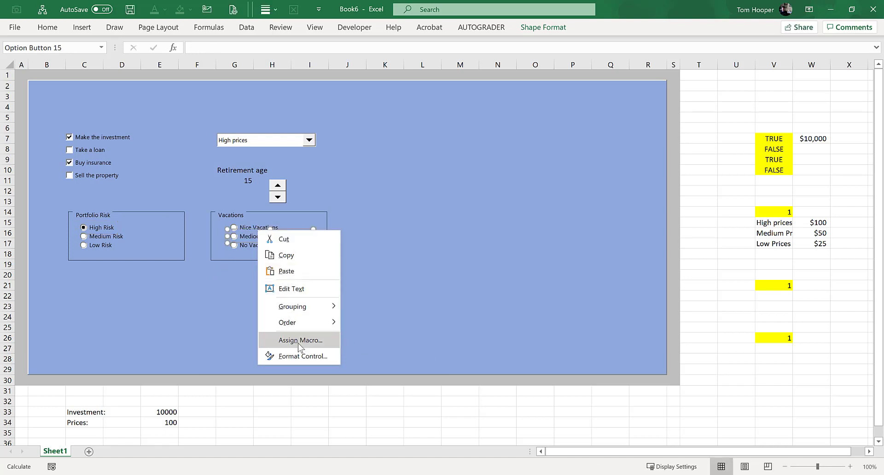
key(Escape)
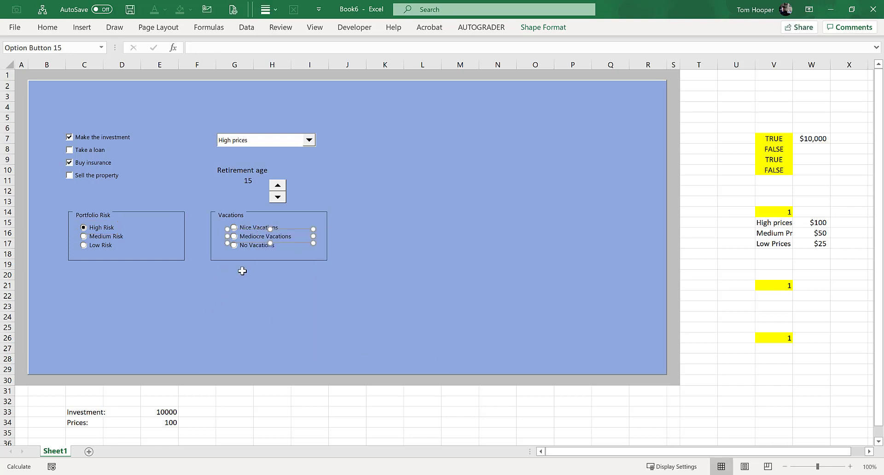
right_click(266, 235)
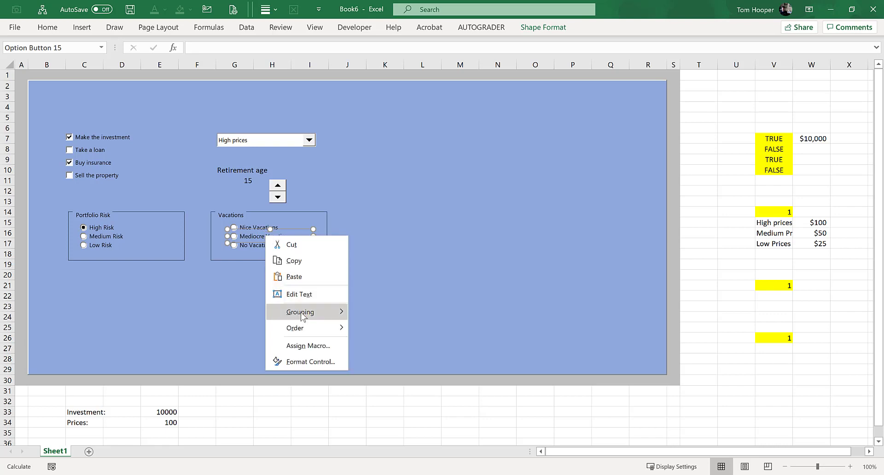
click(302, 363)
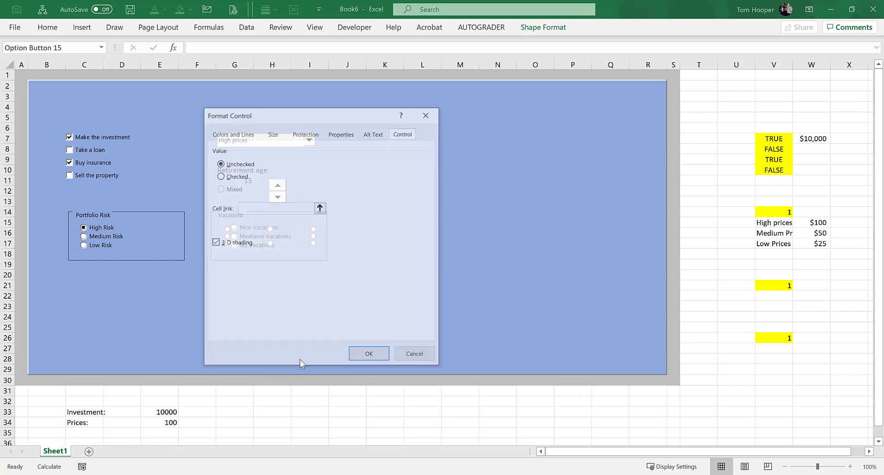
click(269, 208)
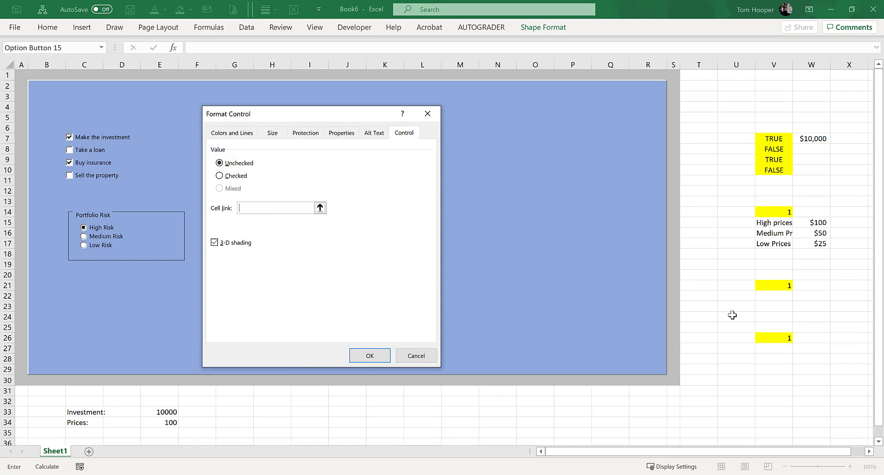
click(779, 338)
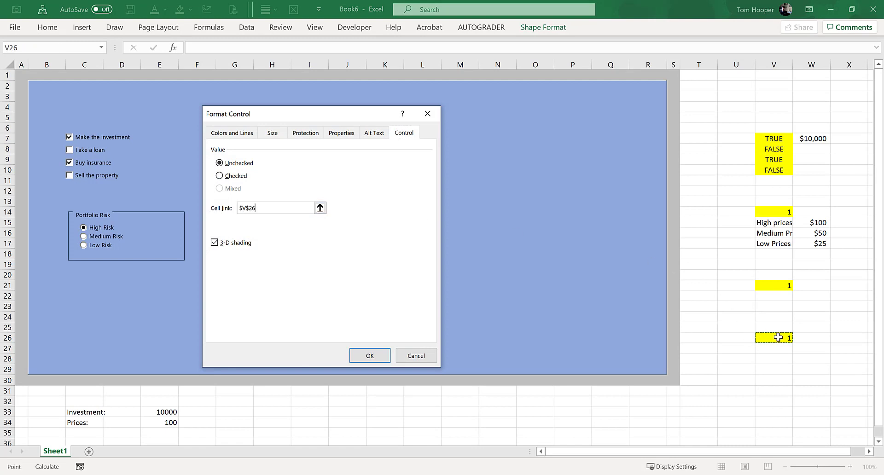
click(374, 357)
click(267, 299)
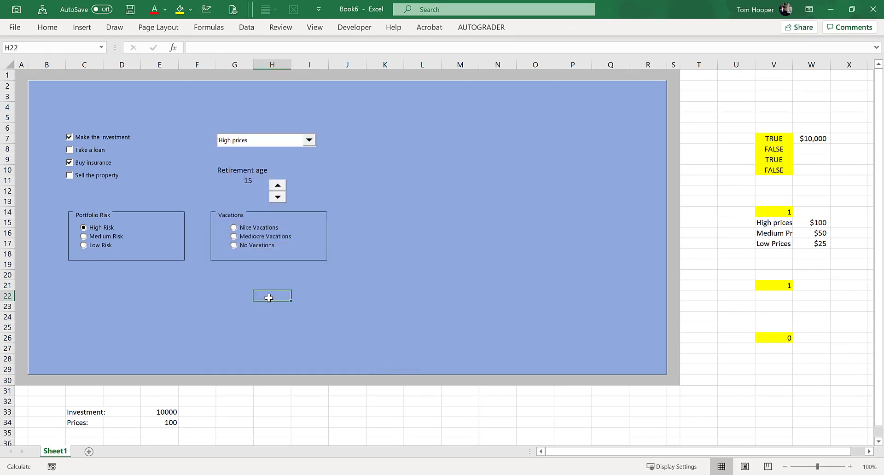
Step: Test both option groups by choosing Nice Vacations and No Vacations, plus Low Risk in the portfolio group
click(248, 229)
click(245, 251)
click(104, 252)
Step: Label the risk group's linked cell by entering "Portfolio Risk" in cell U21
click(768, 286)
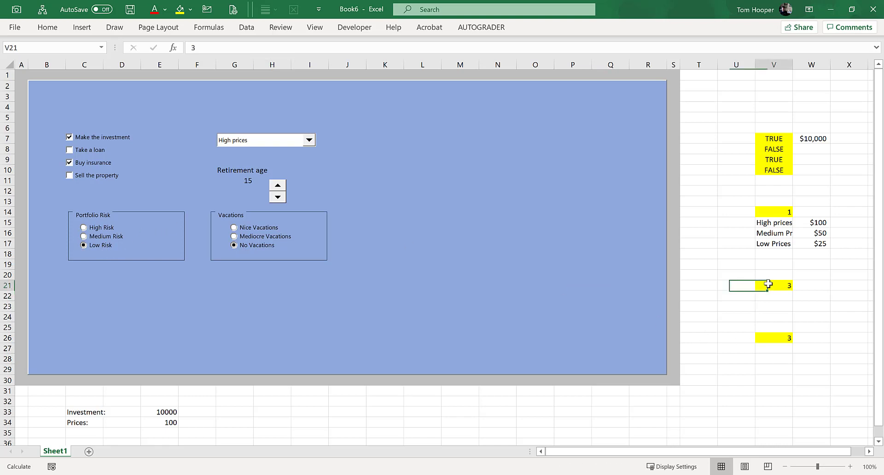
click(769, 274)
click(734, 288)
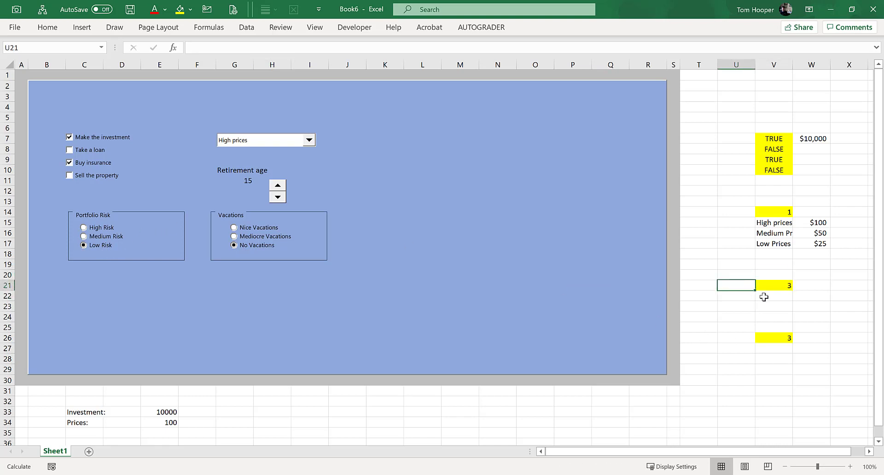
text(Portf)
key(BackSpace)
text(tfolio Risk)
key(Return)
Step: Label the vacation group's linked cell by entering "Vacations:" in cell U26
key(Up)
key(Down)
key(Down)
key(Down)
key(Down)
key(Down)
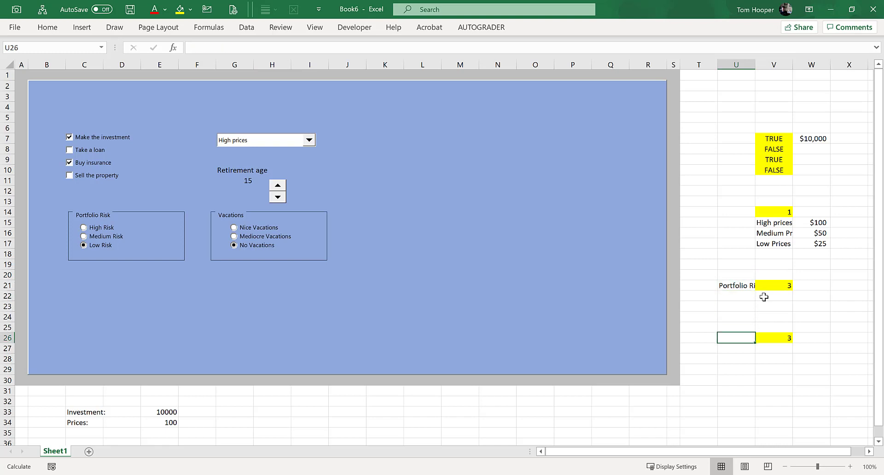
text(Vacations:)
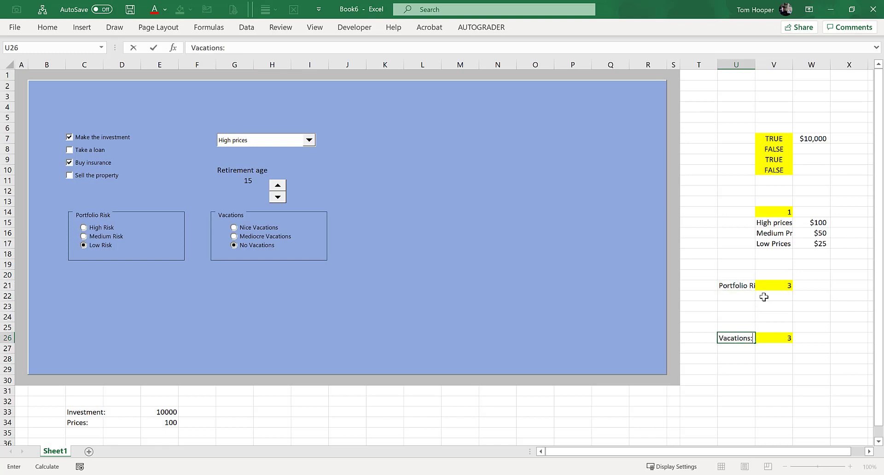
key(Return)
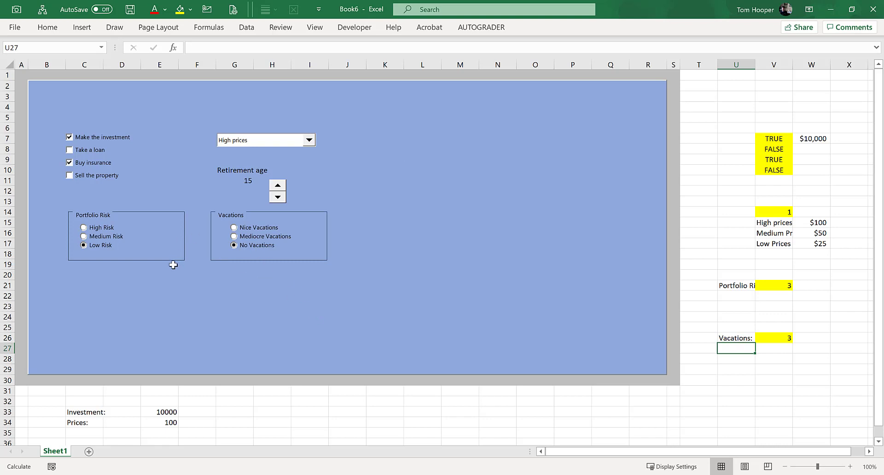
right_click(93, 216)
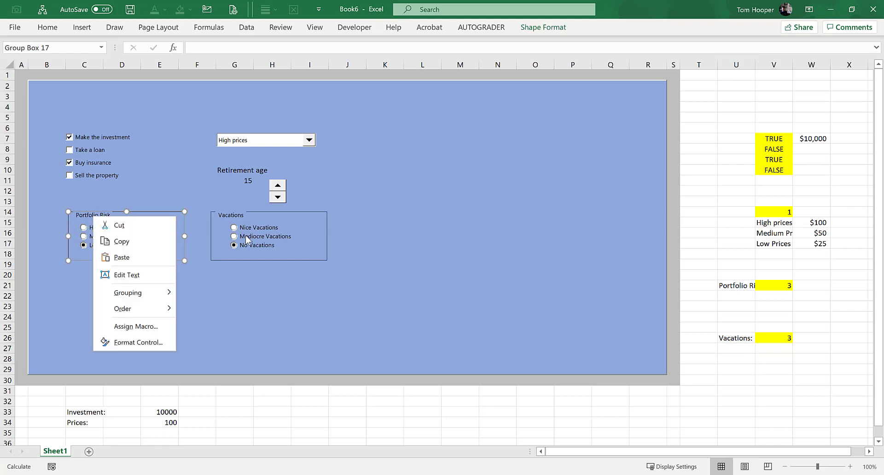
click(238, 279)
click(239, 278)
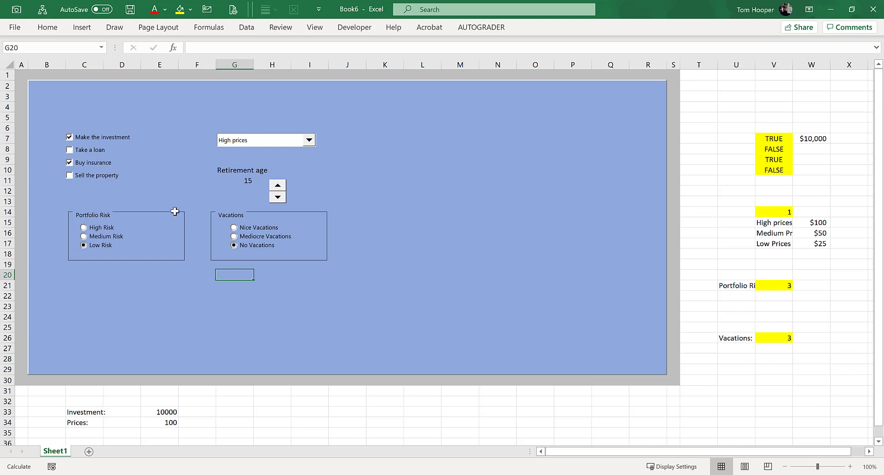
Step: Insert a form-control list box on the blue panel beside the price combo box and check the combo box's list for comparison
click(354, 28)
click(240, 58)
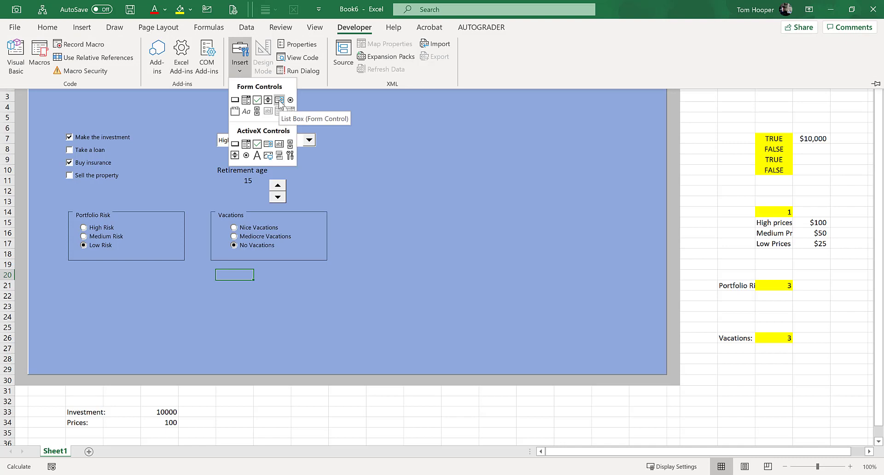
click(278, 100)
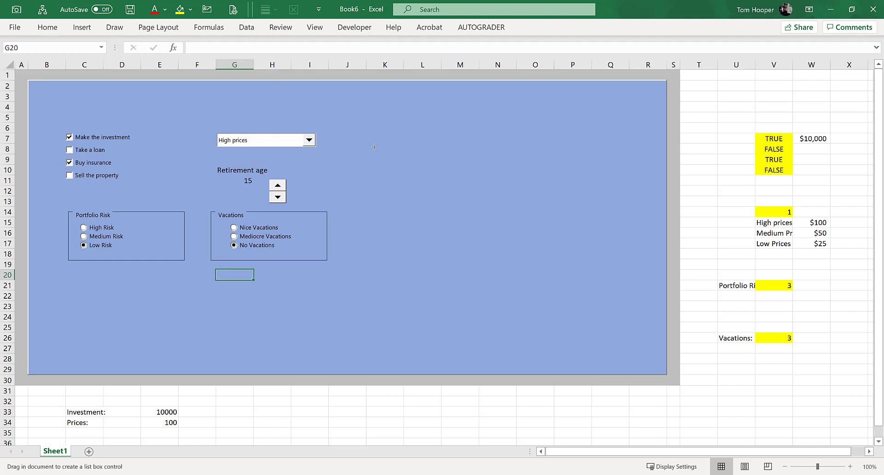
mouse_move(359, 106)
mouse_down()
mouse_move(435, 177)
mouse_move(431, 184)
mouse_up()
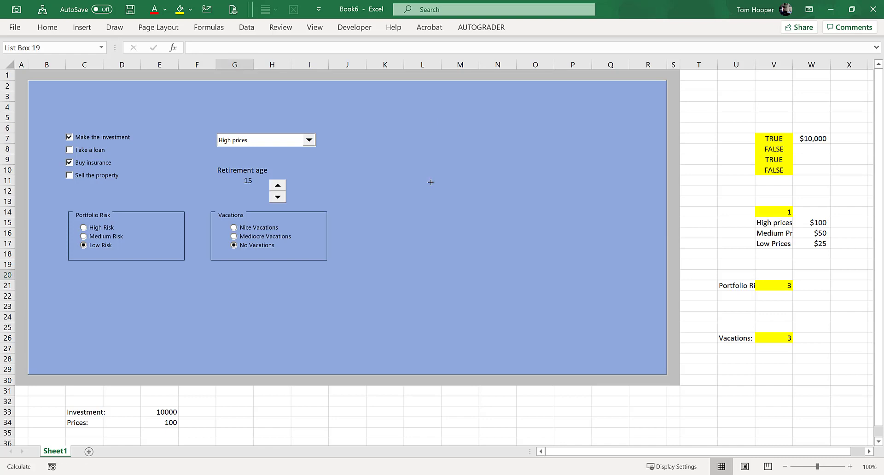
click(310, 141)
click(312, 141)
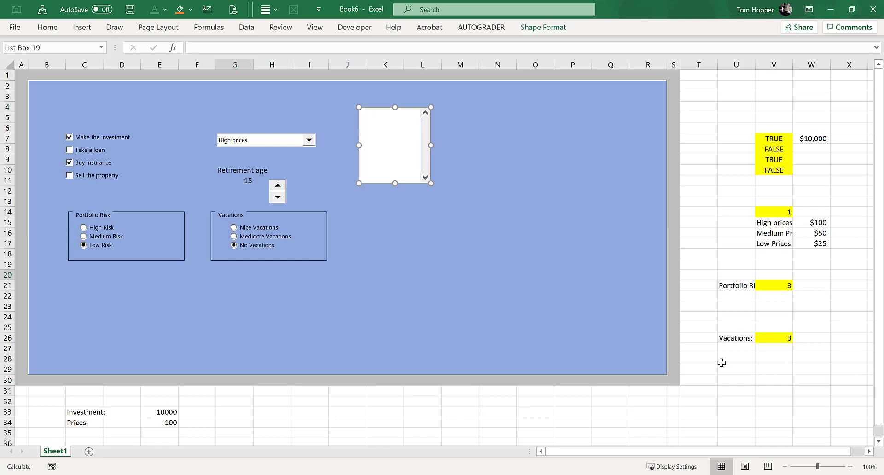
Step: Enter the list box's source items "List Item 1", "List Item 2" and "List Item 3" in cells V30 to V32
click(737, 369)
key(Down)
key(Right)
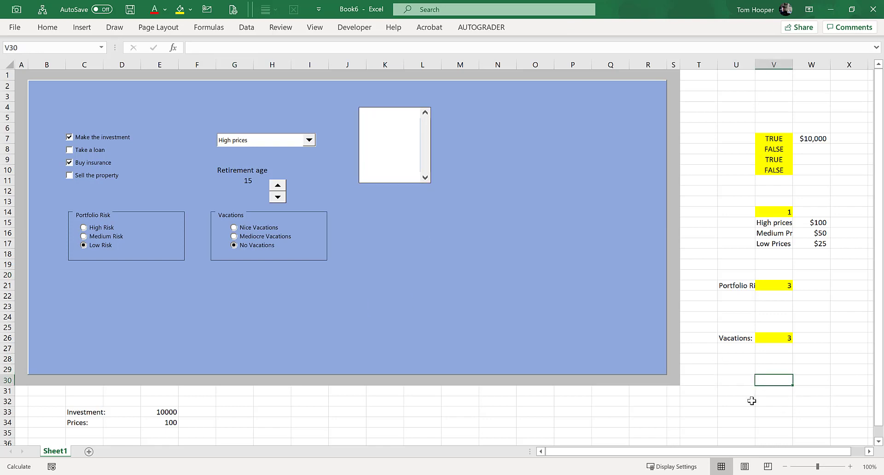
text(Listem)
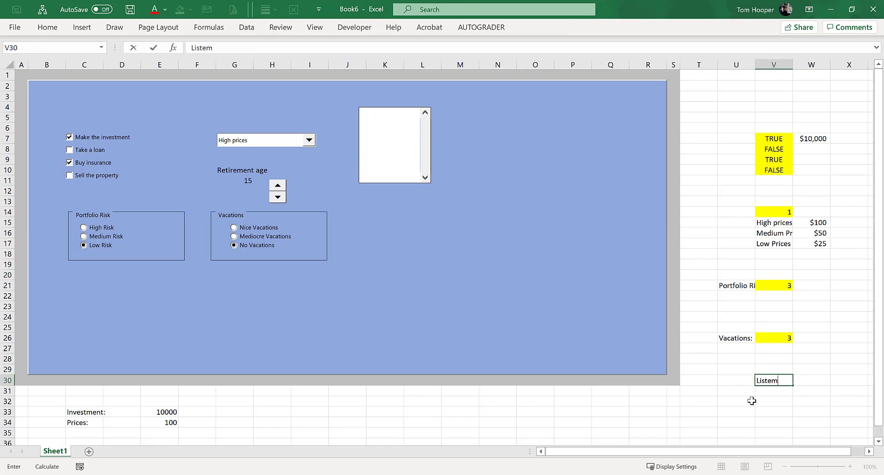
key(BackSpace)
key(BackSpace)
text(Item)
key(Return)
text(L)
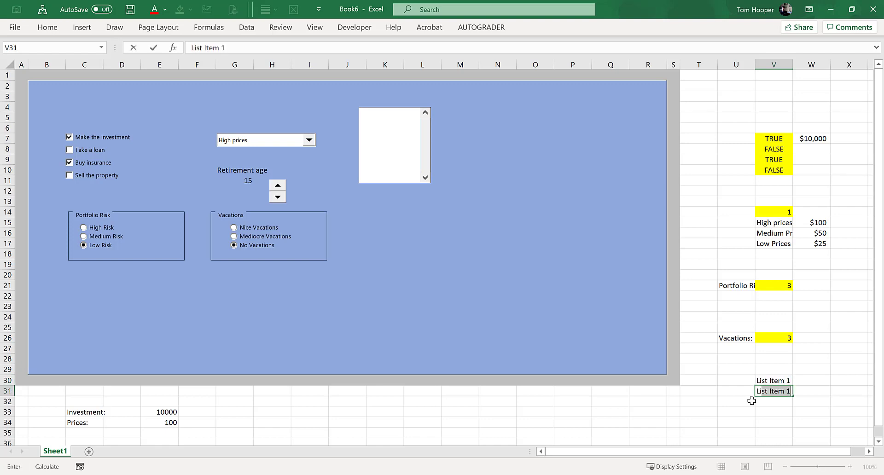
text(ist Item 2)
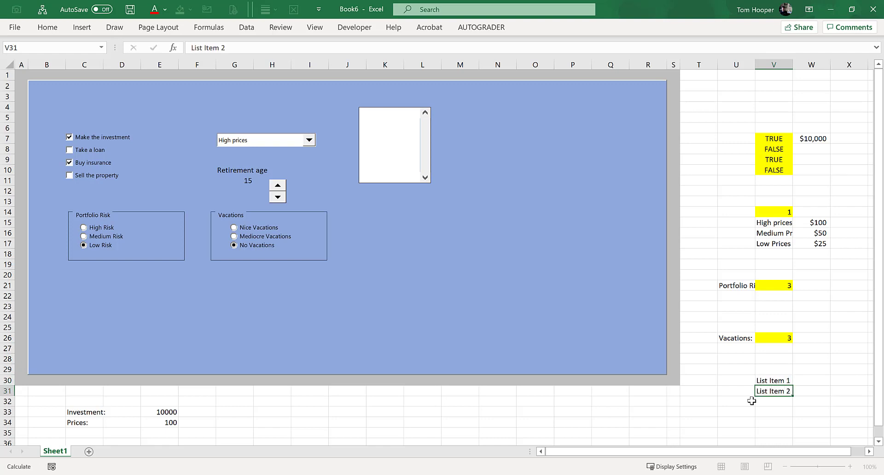
key(Return)
text(List It)
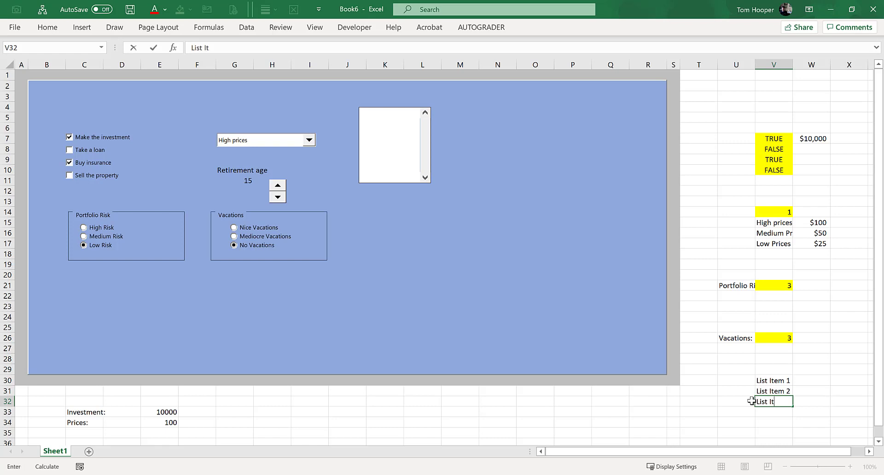
text(em 3)
key(Return)
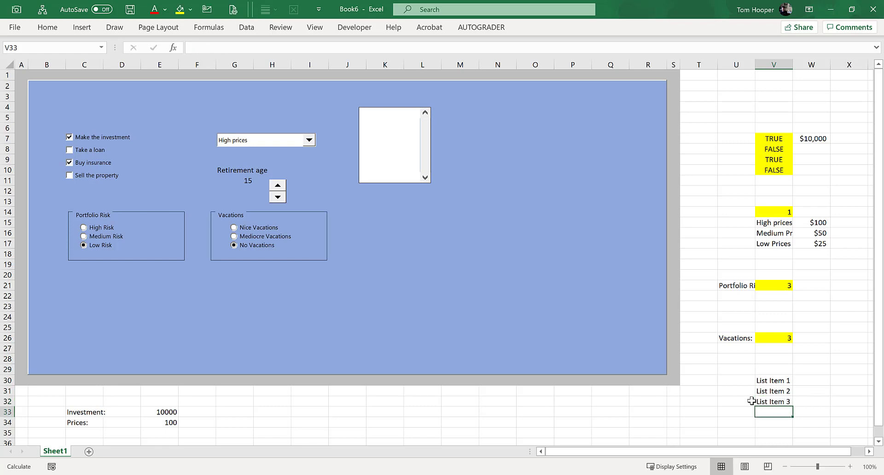
Step: Fill cell V29 with yellow and set the list box's input range to V30:V32
click(779, 368)
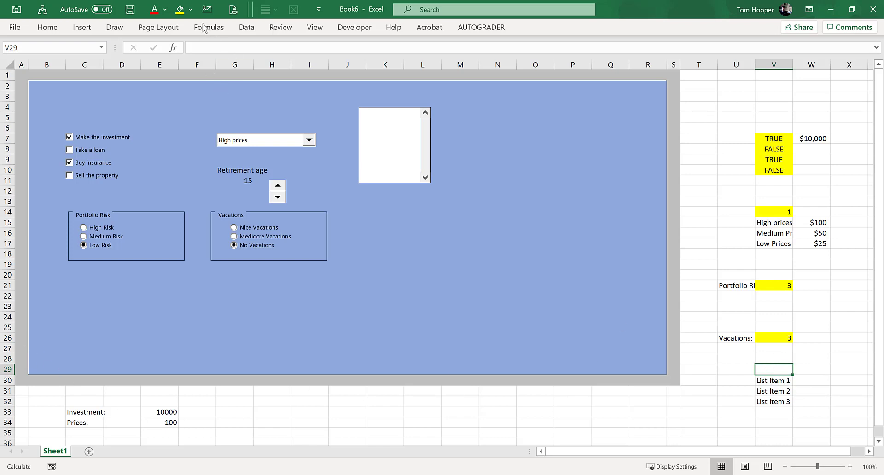
click(180, 11)
right_click(404, 151)
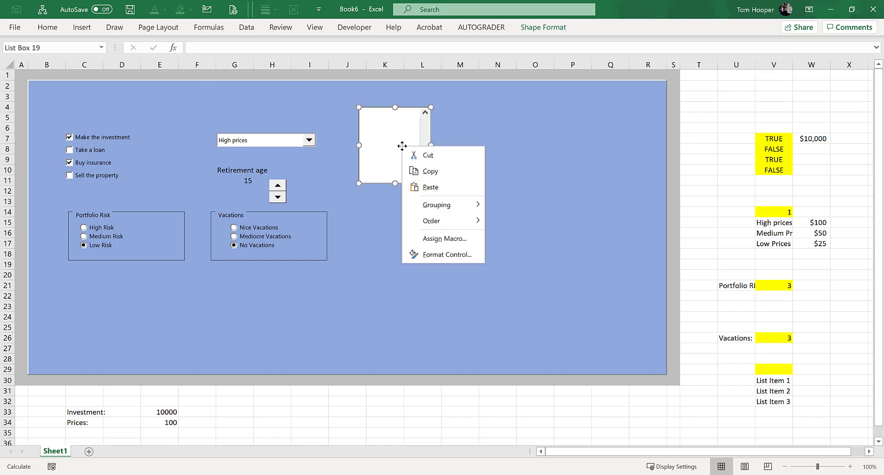
click(465, 256)
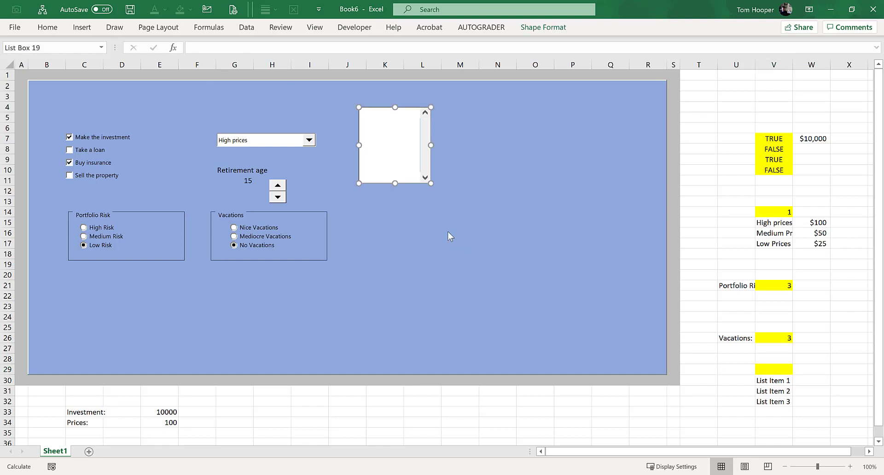
drag(295, 116, 396, 189)
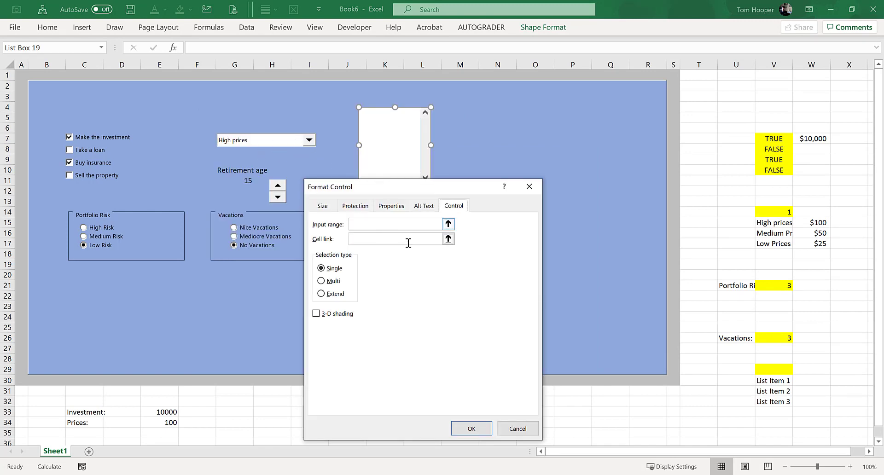
click(448, 224)
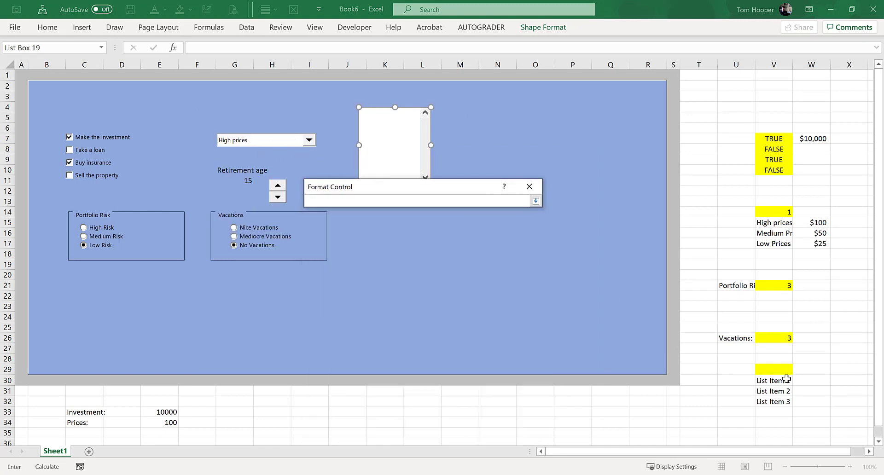
drag(786, 379, 789, 401)
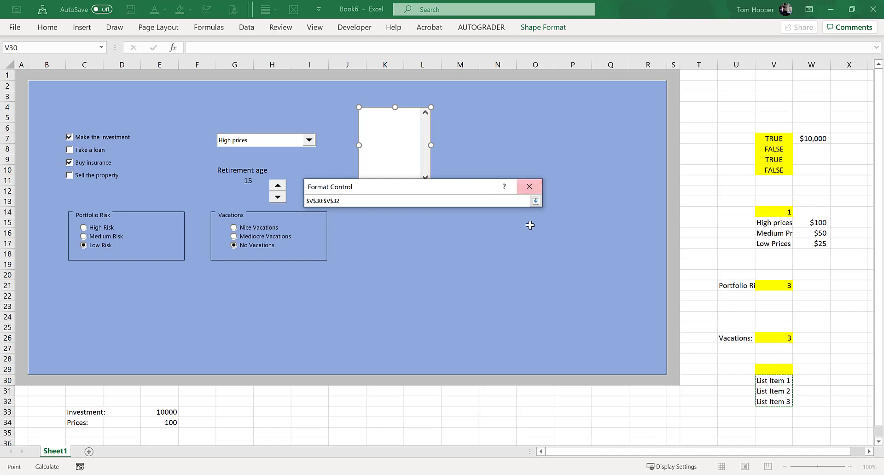
click(535, 201)
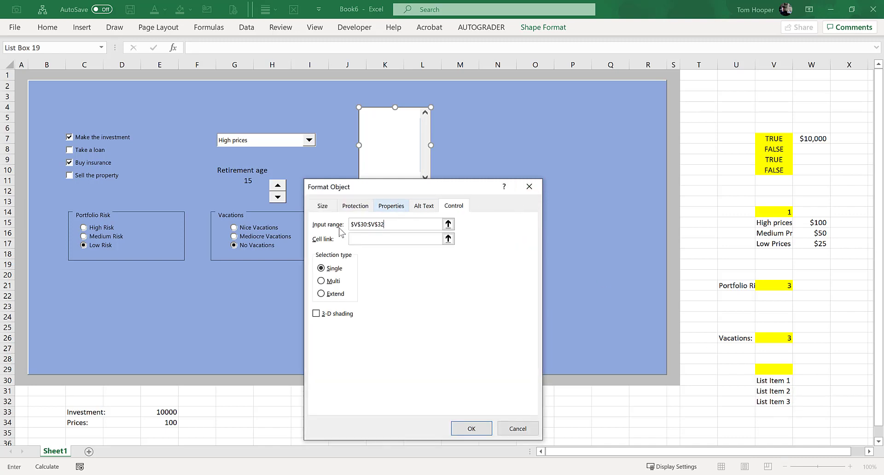
Step: Link the list box to cell V29 and turn on its 3-D shading
click(448, 239)
click(776, 370)
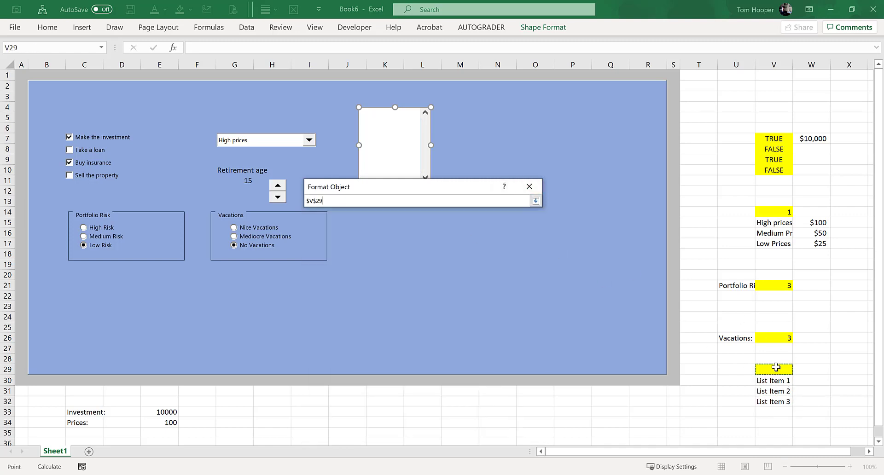
click(536, 201)
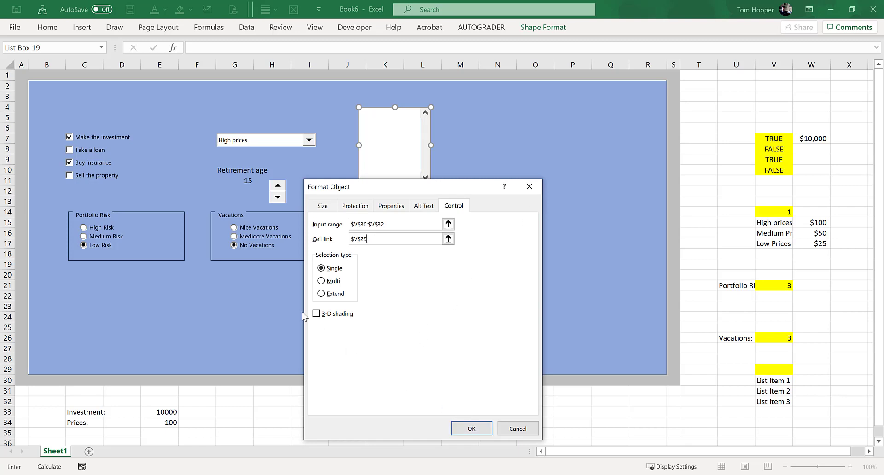
click(317, 314)
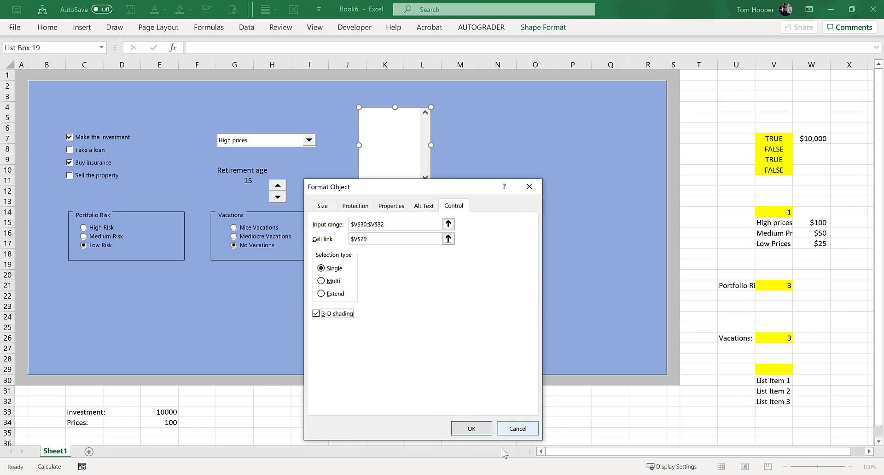
click(471, 428)
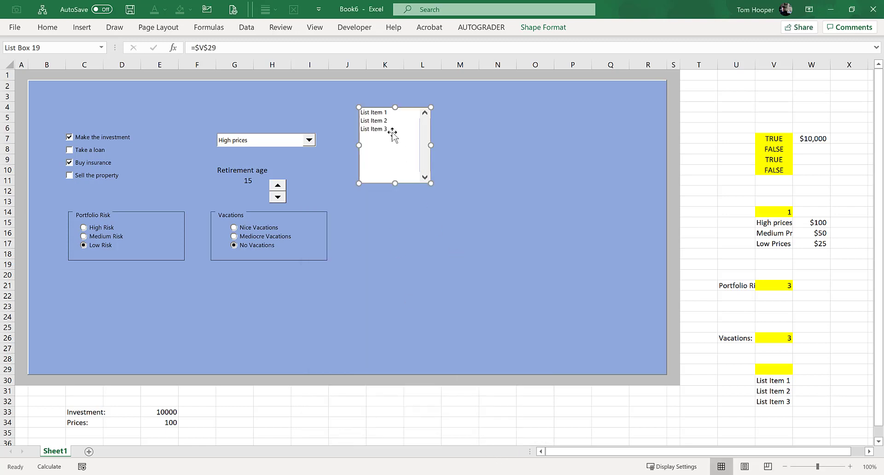
Step: Test the list box by choosing each of its items, ending on List Item 2, and compare it with the price combo box's list
click(513, 185)
click(386, 129)
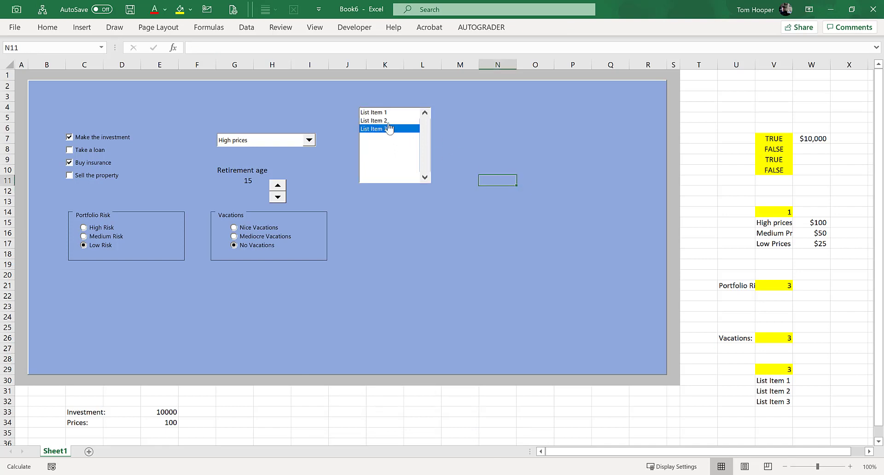
click(382, 113)
click(379, 122)
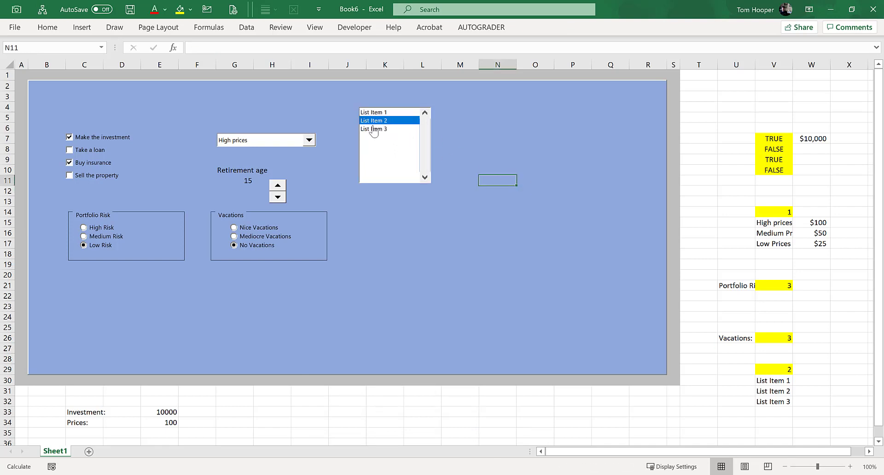
click(375, 130)
click(376, 112)
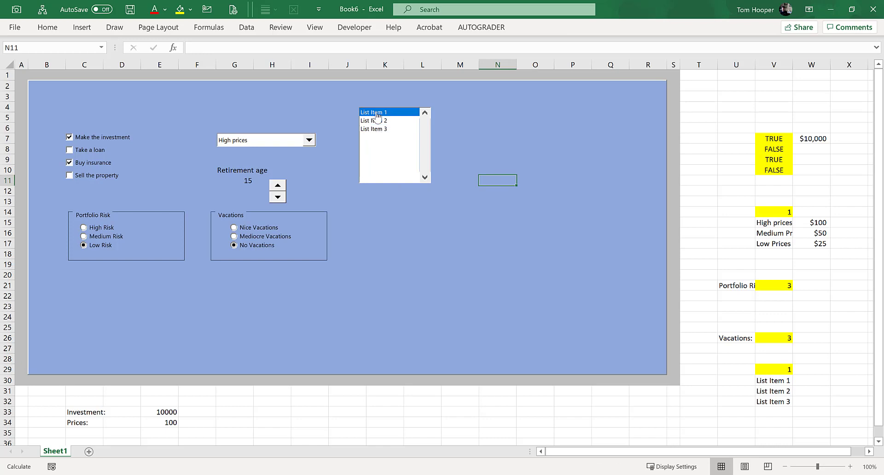
click(377, 121)
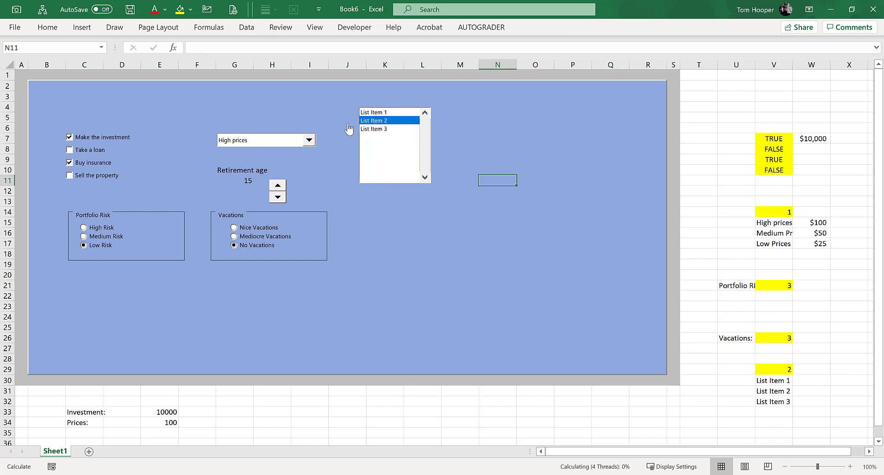
click(309, 140)
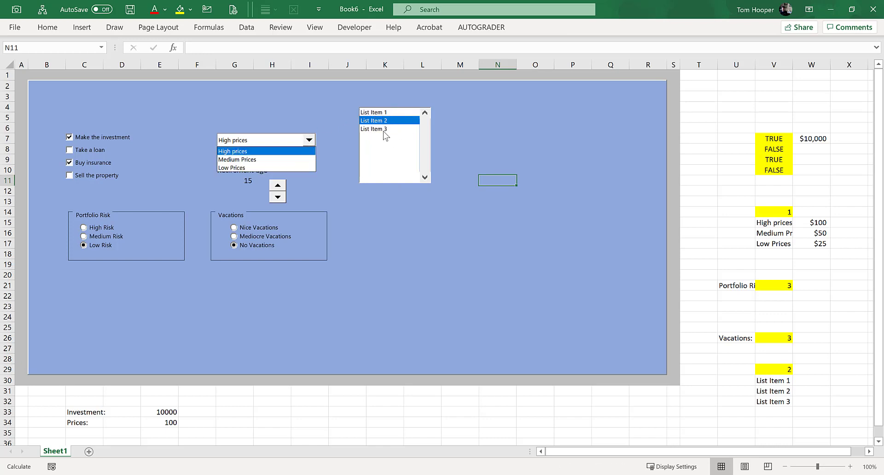
click(400, 136)
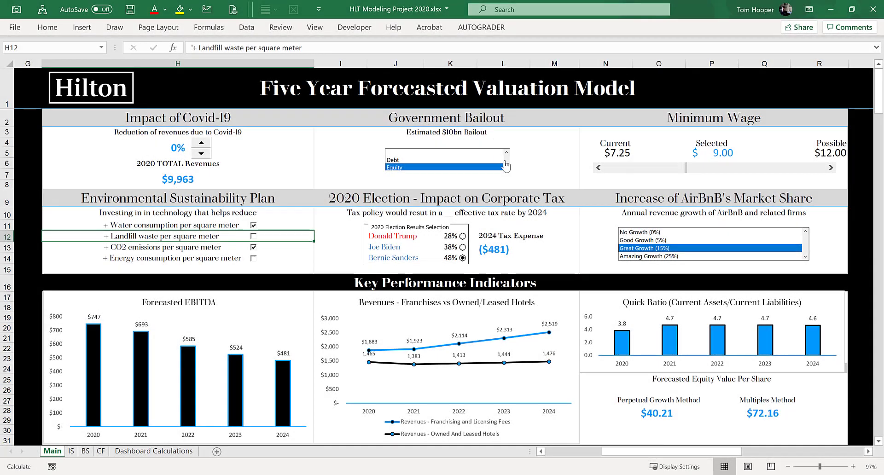
Step: In the HLT Modeling Project 2020 workbook, try Debt and Equity in the bailout list, plus No Growth (0%) and Great Growth (15%) for AirBnB
click(457, 161)
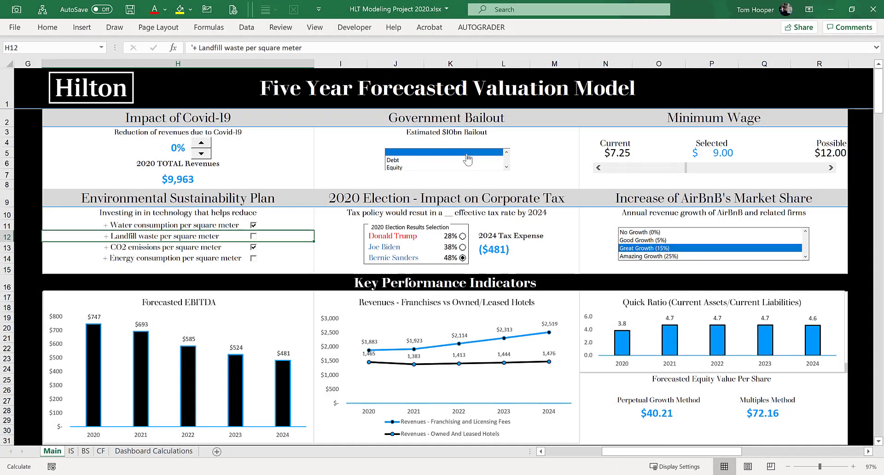
click(438, 167)
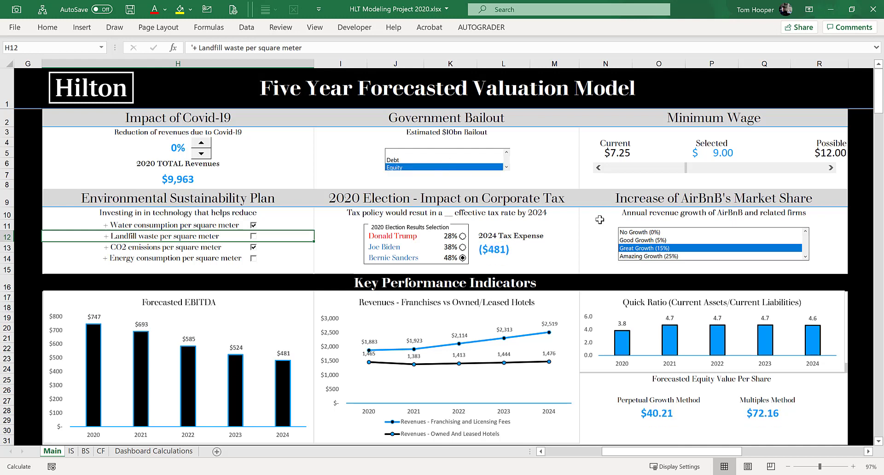
click(649, 232)
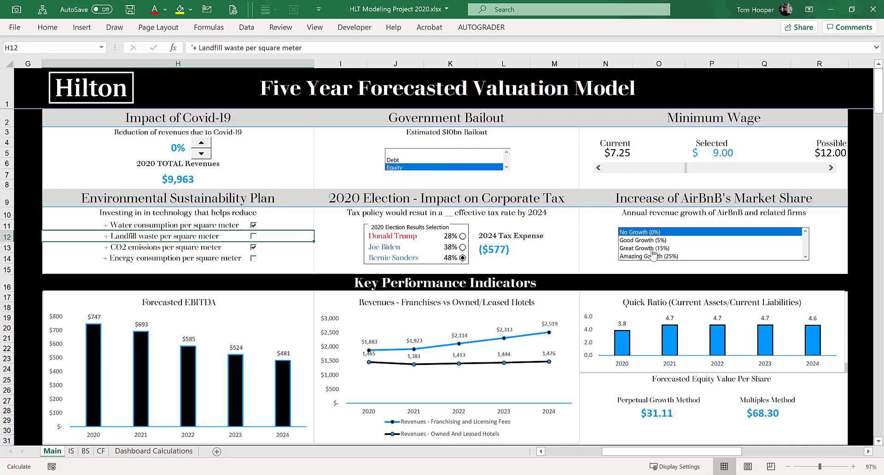
click(650, 249)
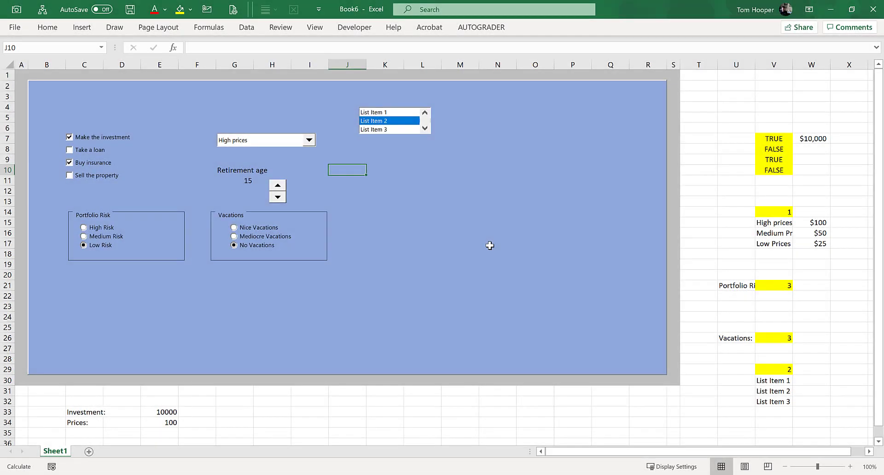
Step: Enter the label "Life Expectancy" in cell J10 of the Book6 dashboard panel
text(Life Expe)
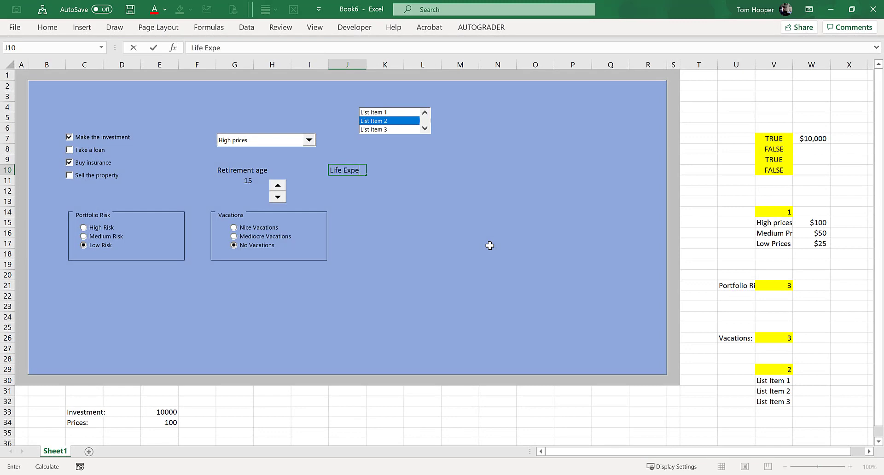
text(ctan)
text(cy)
key(Return)
Step: Insert a horizontal form-control scroll bar and place it just beneath the Life Expectancy label
click(354, 27)
click(240, 58)
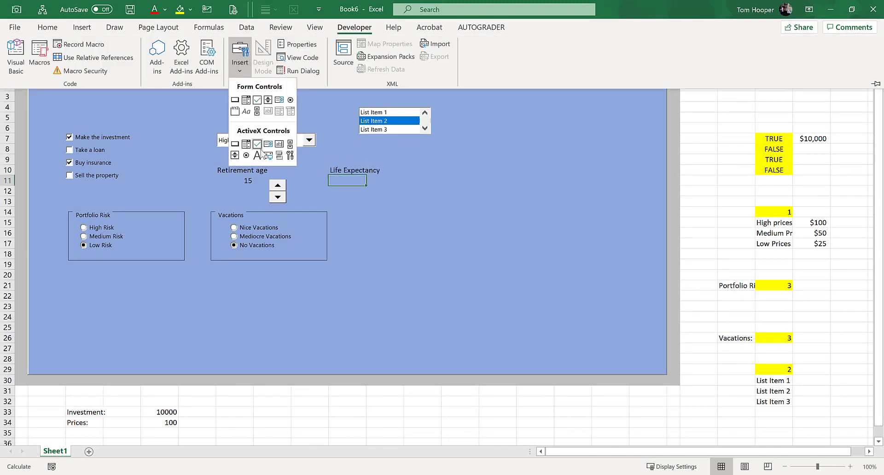
click(257, 112)
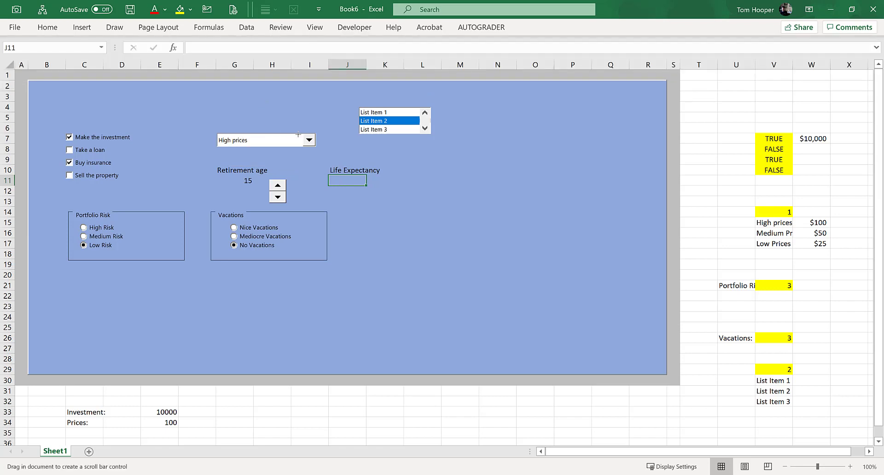
drag(415, 163, 318, 176)
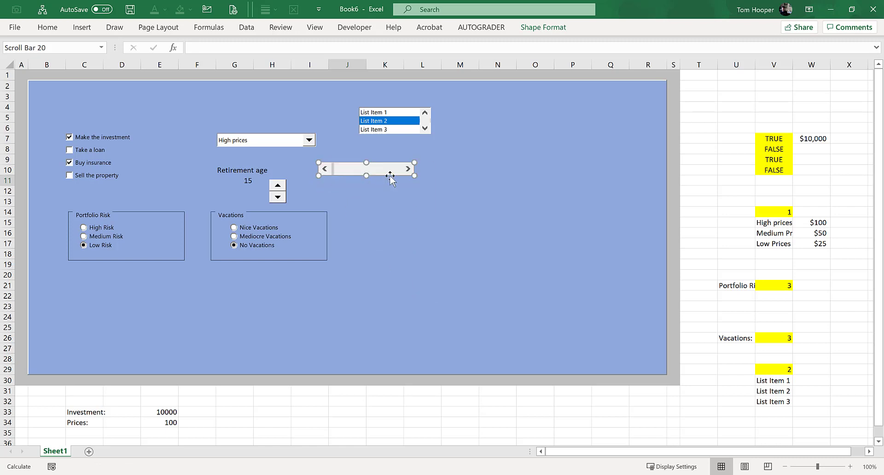
drag(385, 176, 404, 197)
Step: Enter 90 as the life expectancy value in cell L10
click(410, 172)
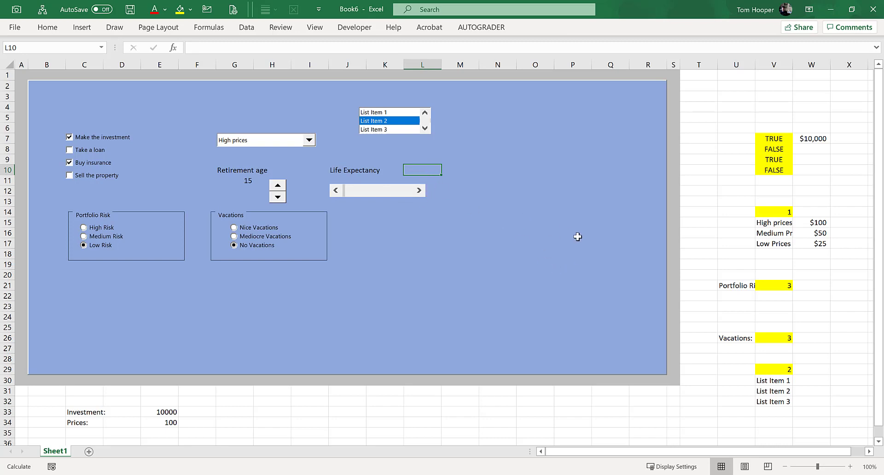
text(90)
key(Return)
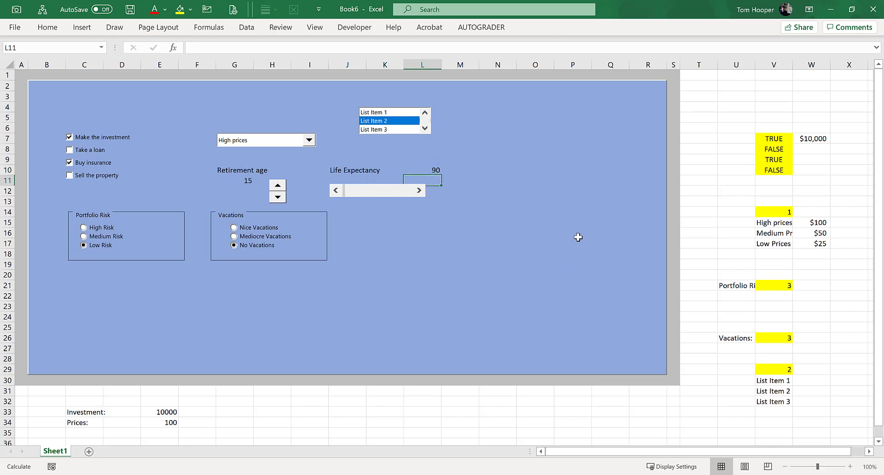
Step: Format the scroll bar with cell link L10, a minimum value of 60 and a page change of 5
right_click(369, 196)
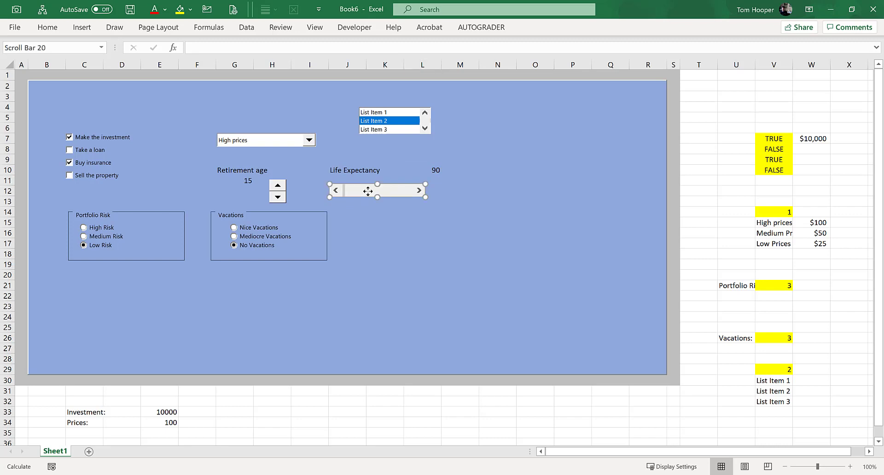
click(431, 303)
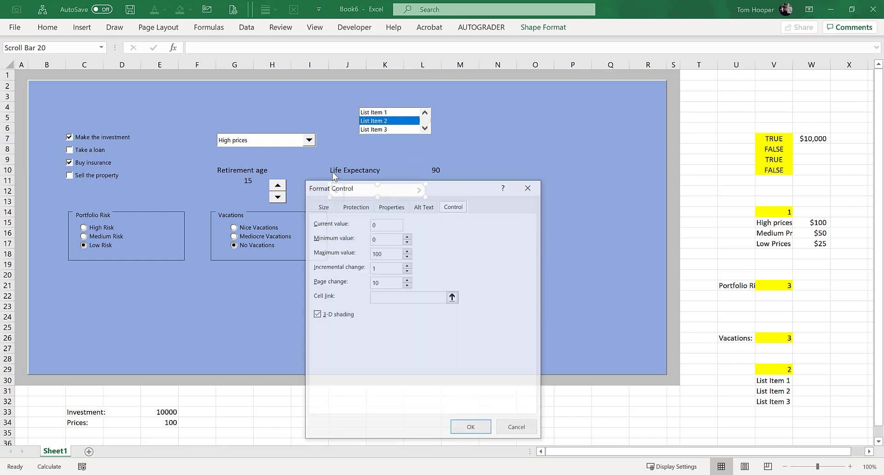
click(411, 300)
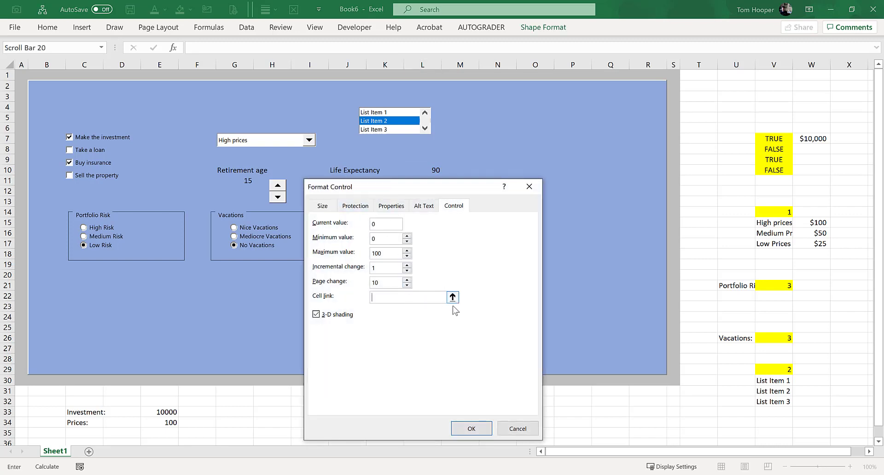
click(427, 167)
click(379, 238)
drag(382, 238, 341, 241)
drag(382, 282, 372, 283)
click(478, 432)
Step: Test the Life Expectancy scroll bar by changing its value in single and page increments
click(435, 222)
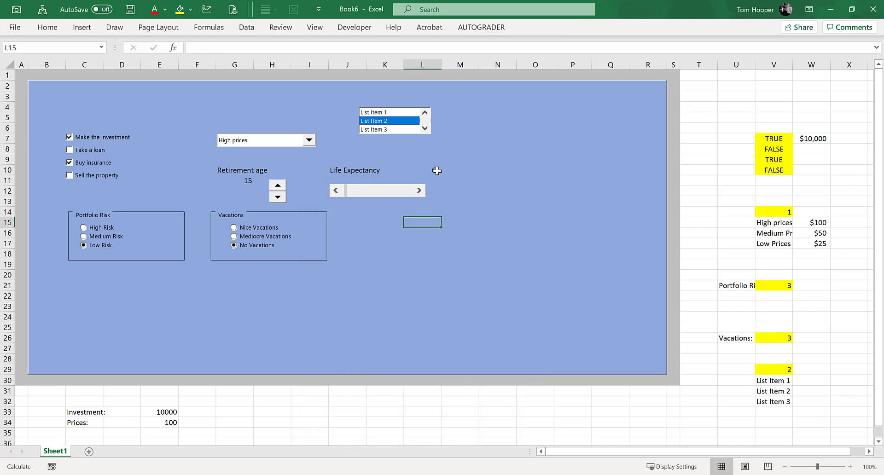
click(420, 190)
click(389, 196)
click(399, 195)
click(364, 195)
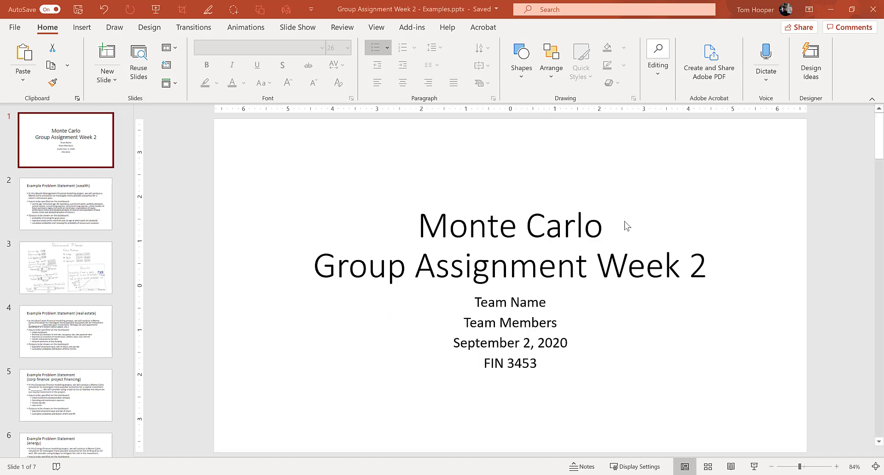
Step: Switch to the Group Assignment Week 2 presentation in PowerPoint and view the wealth example problem statement on slide 2
click(84, 210)
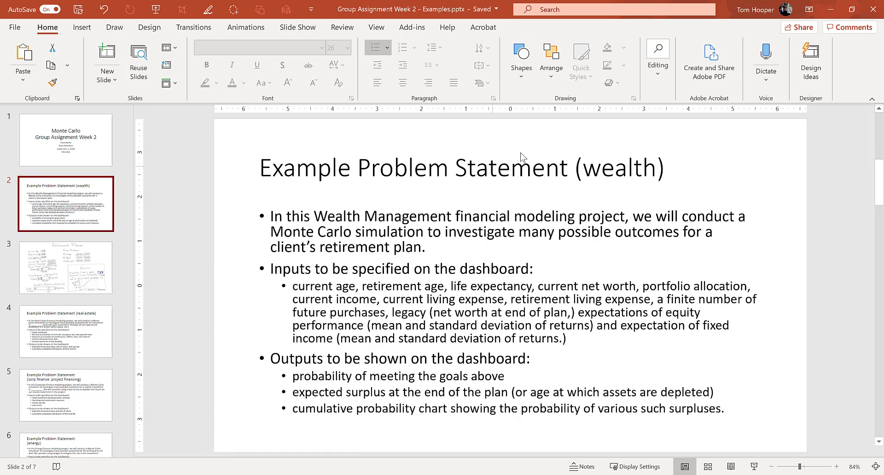